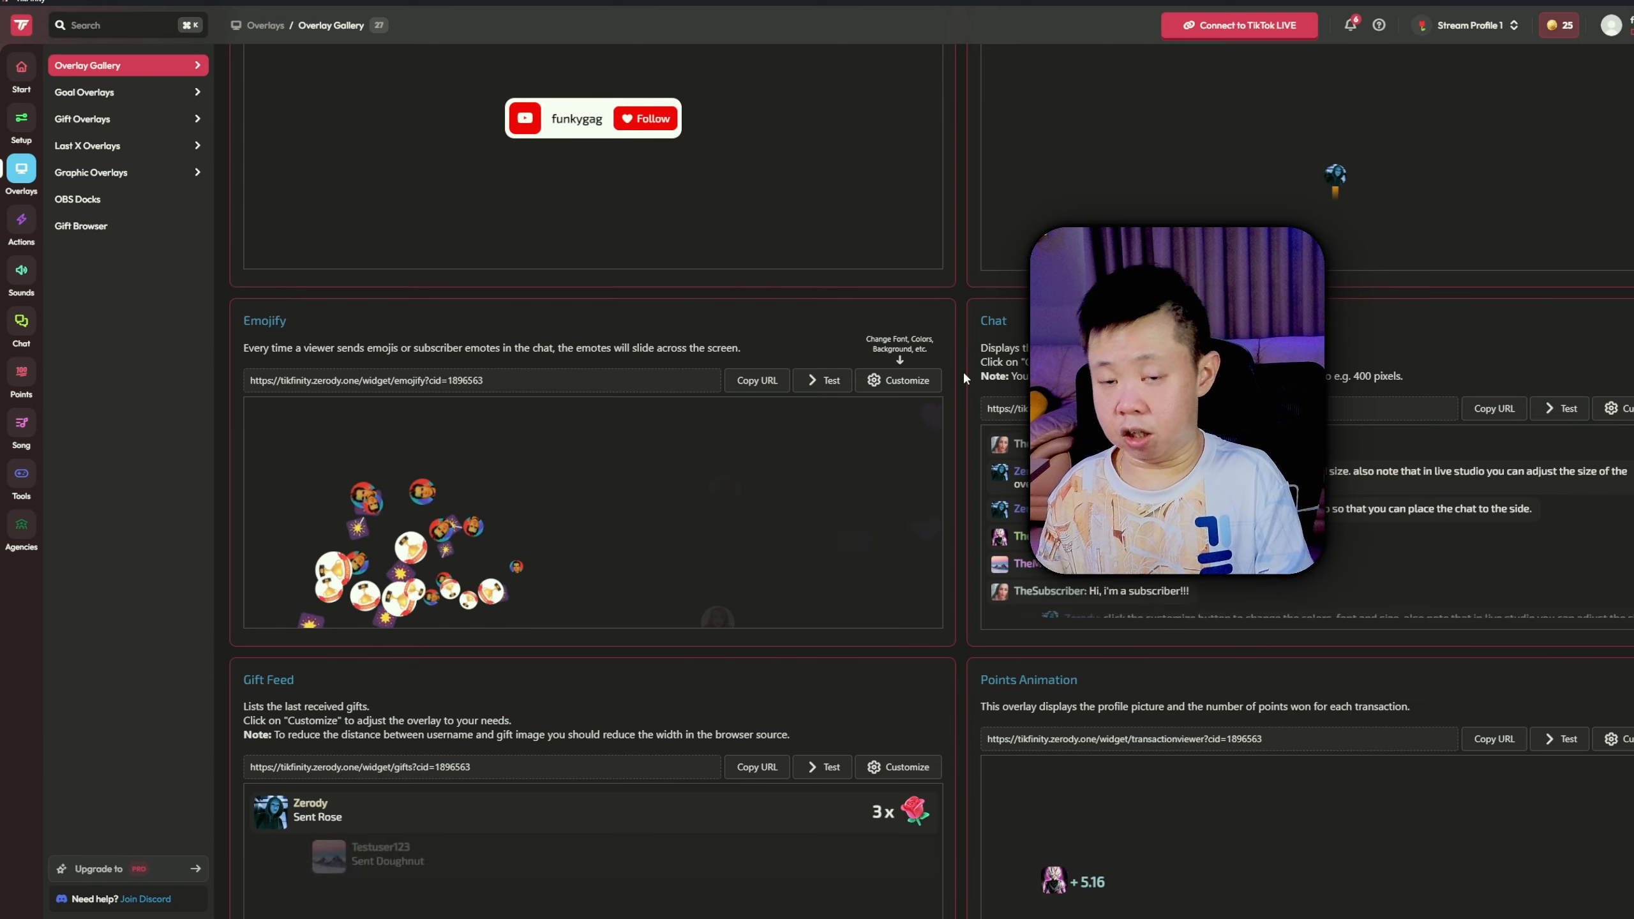
pyautogui.scroll(-10, 963, 371)
pyautogui.scroll(-10, 963, 370)
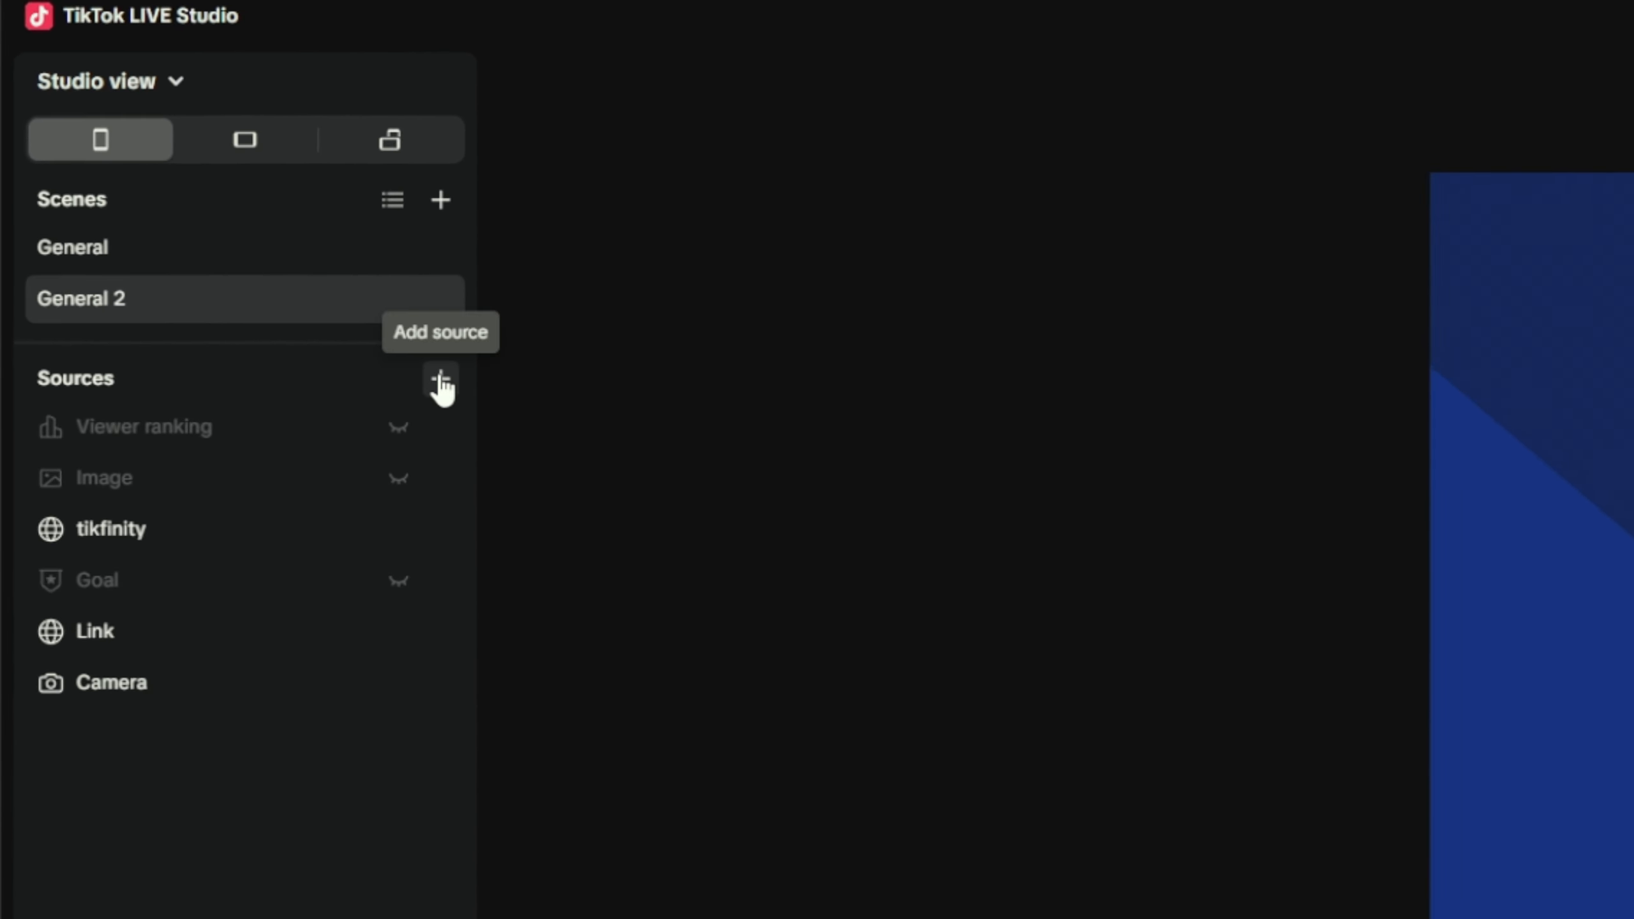
# In TikTok LIVE Studio, start a new Alert widget source for the General 2 scene
pyautogui.click(441, 383)
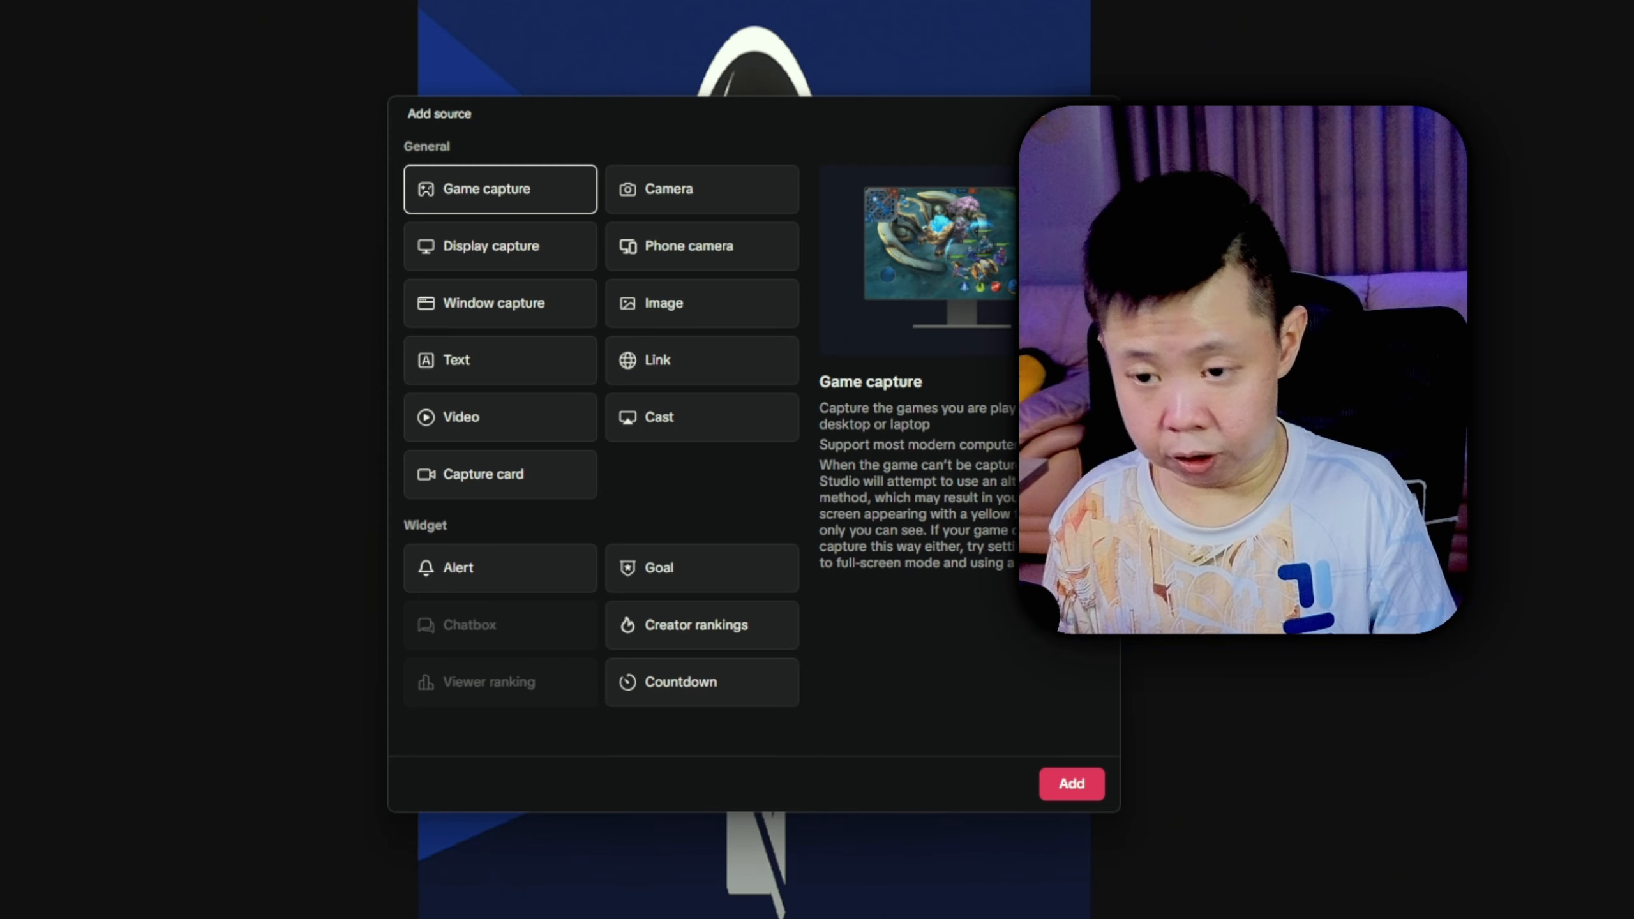
pyautogui.click(452, 587)
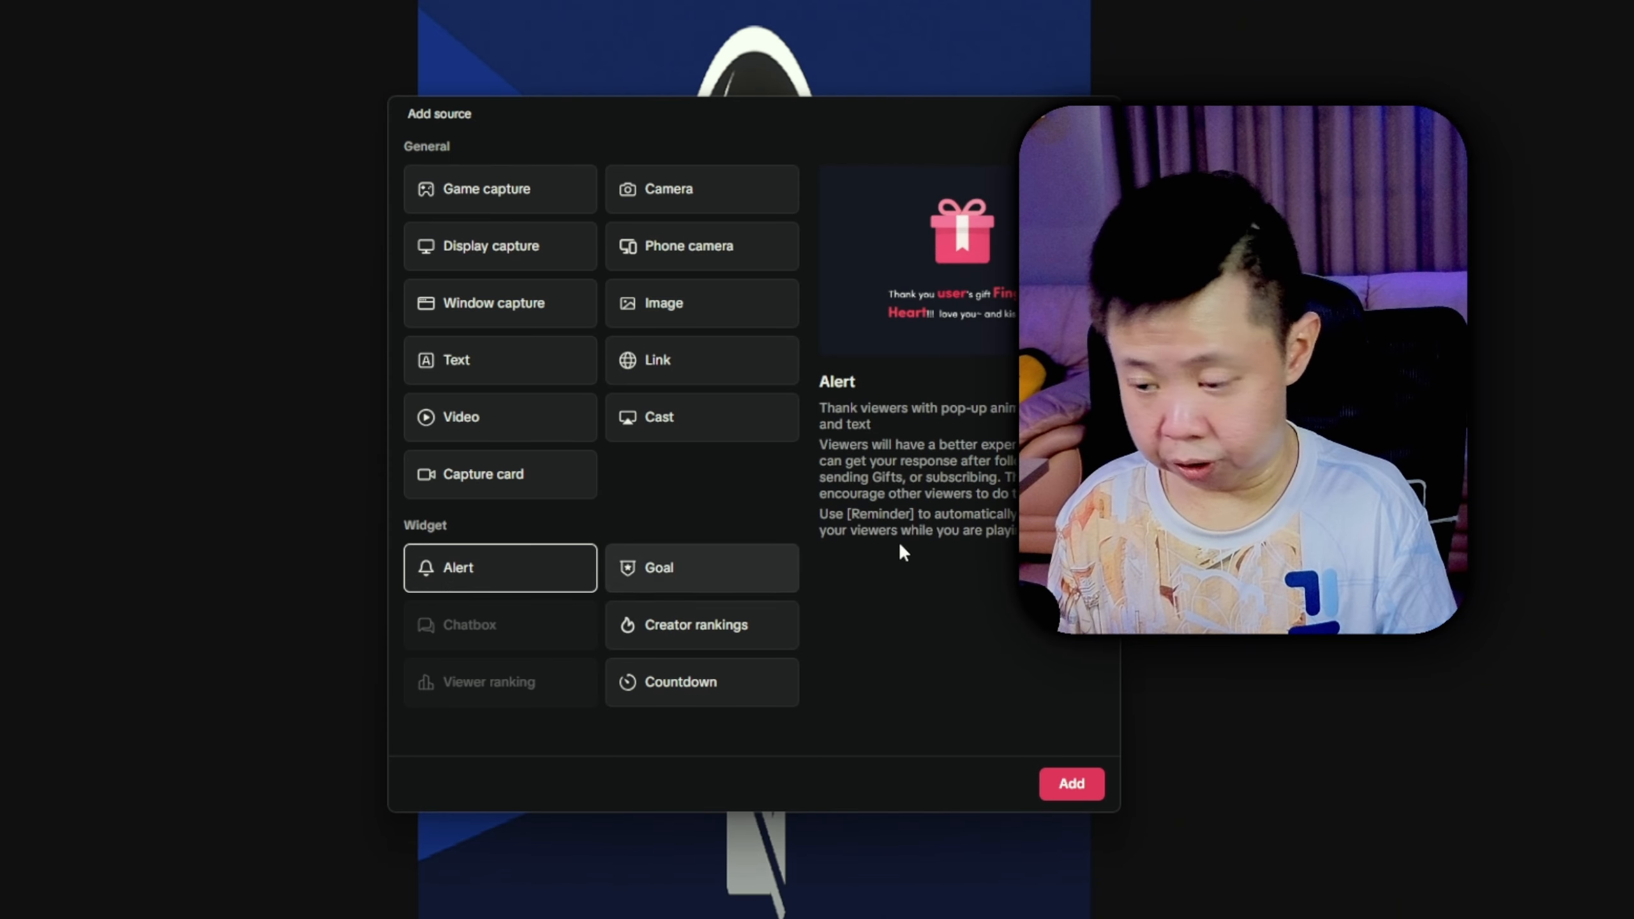
pyautogui.click(1071, 786)
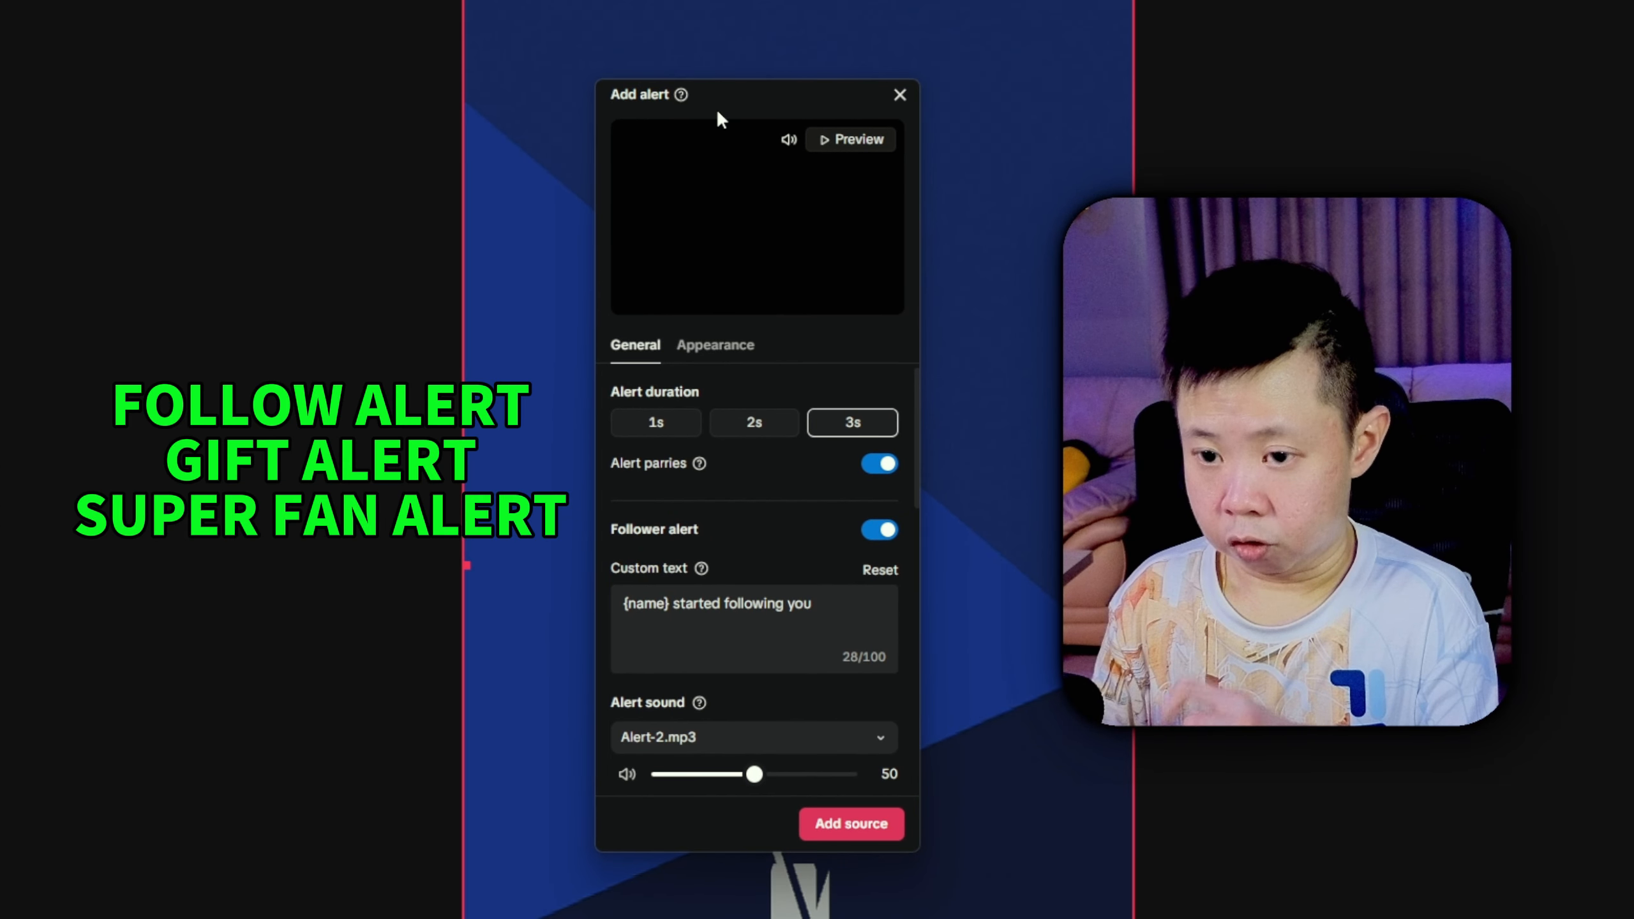
# Review the alert's general settings for followers, gifts and Super Fans, and read the explanation of Alert parries
pyautogui.scroll(-5, 725, 534)
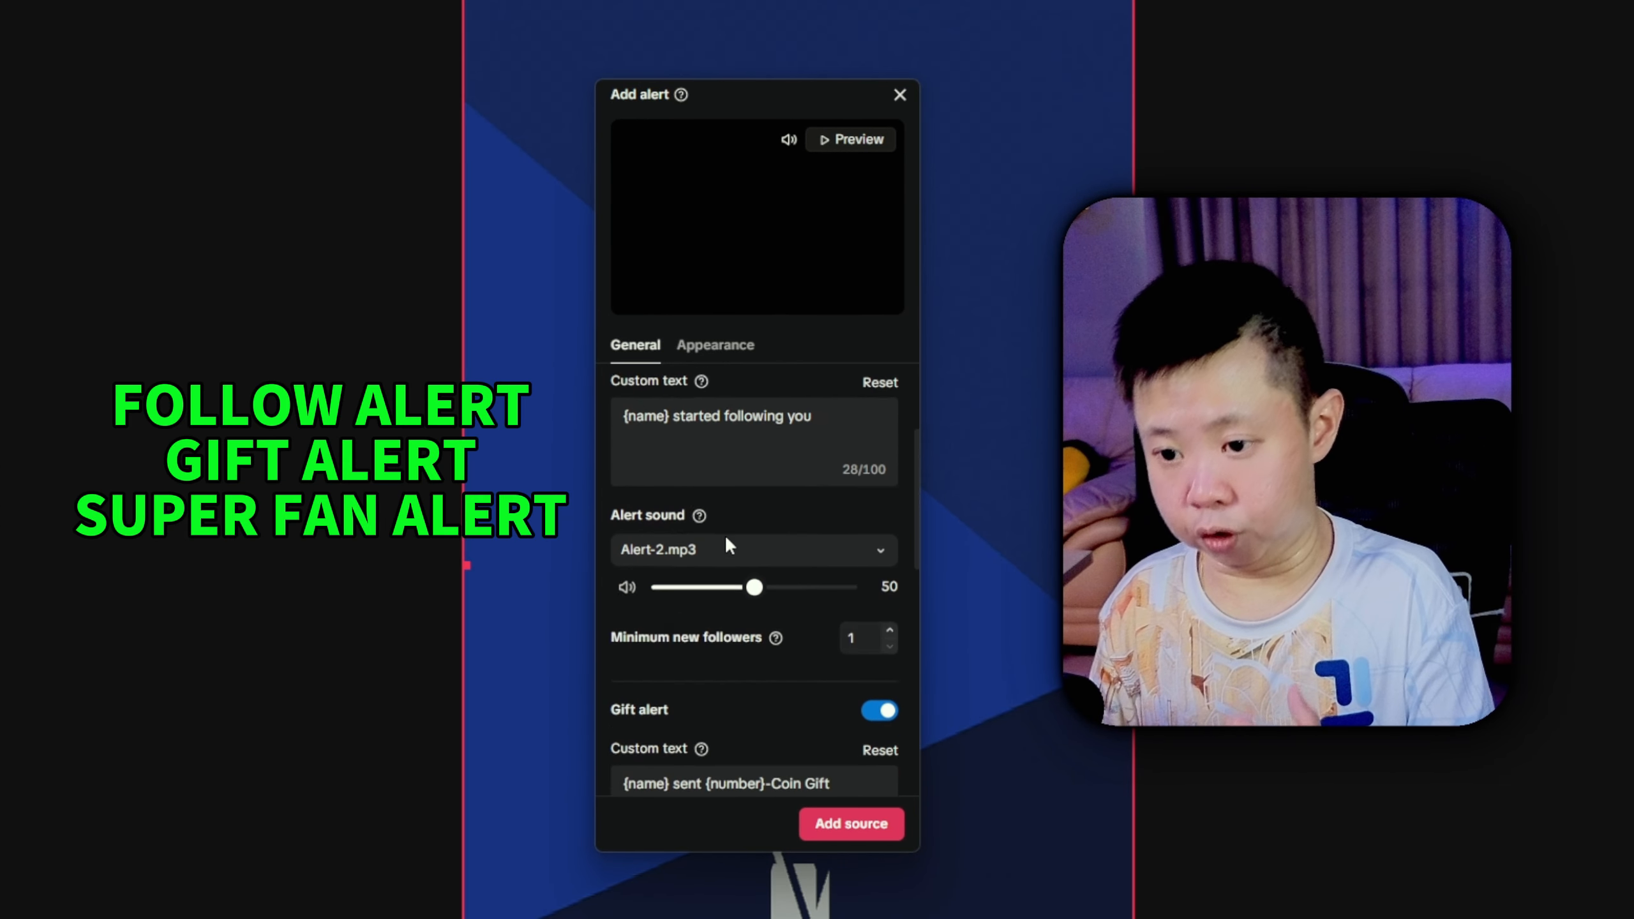
pyautogui.scroll(-6, 727, 540)
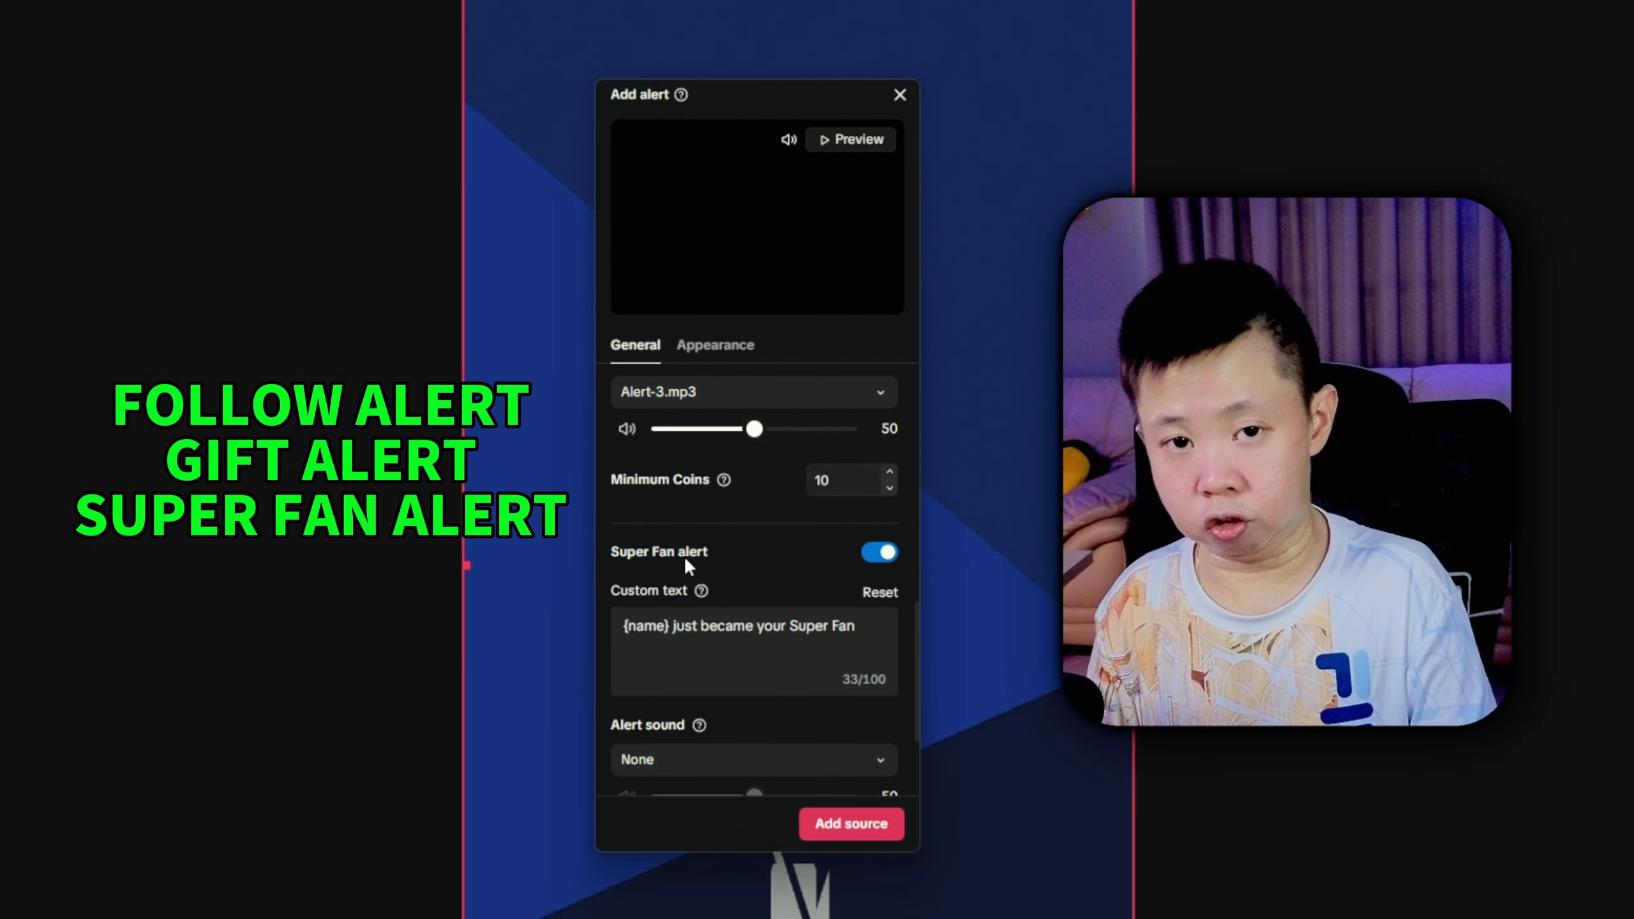
pyautogui.scroll(11, 684, 555)
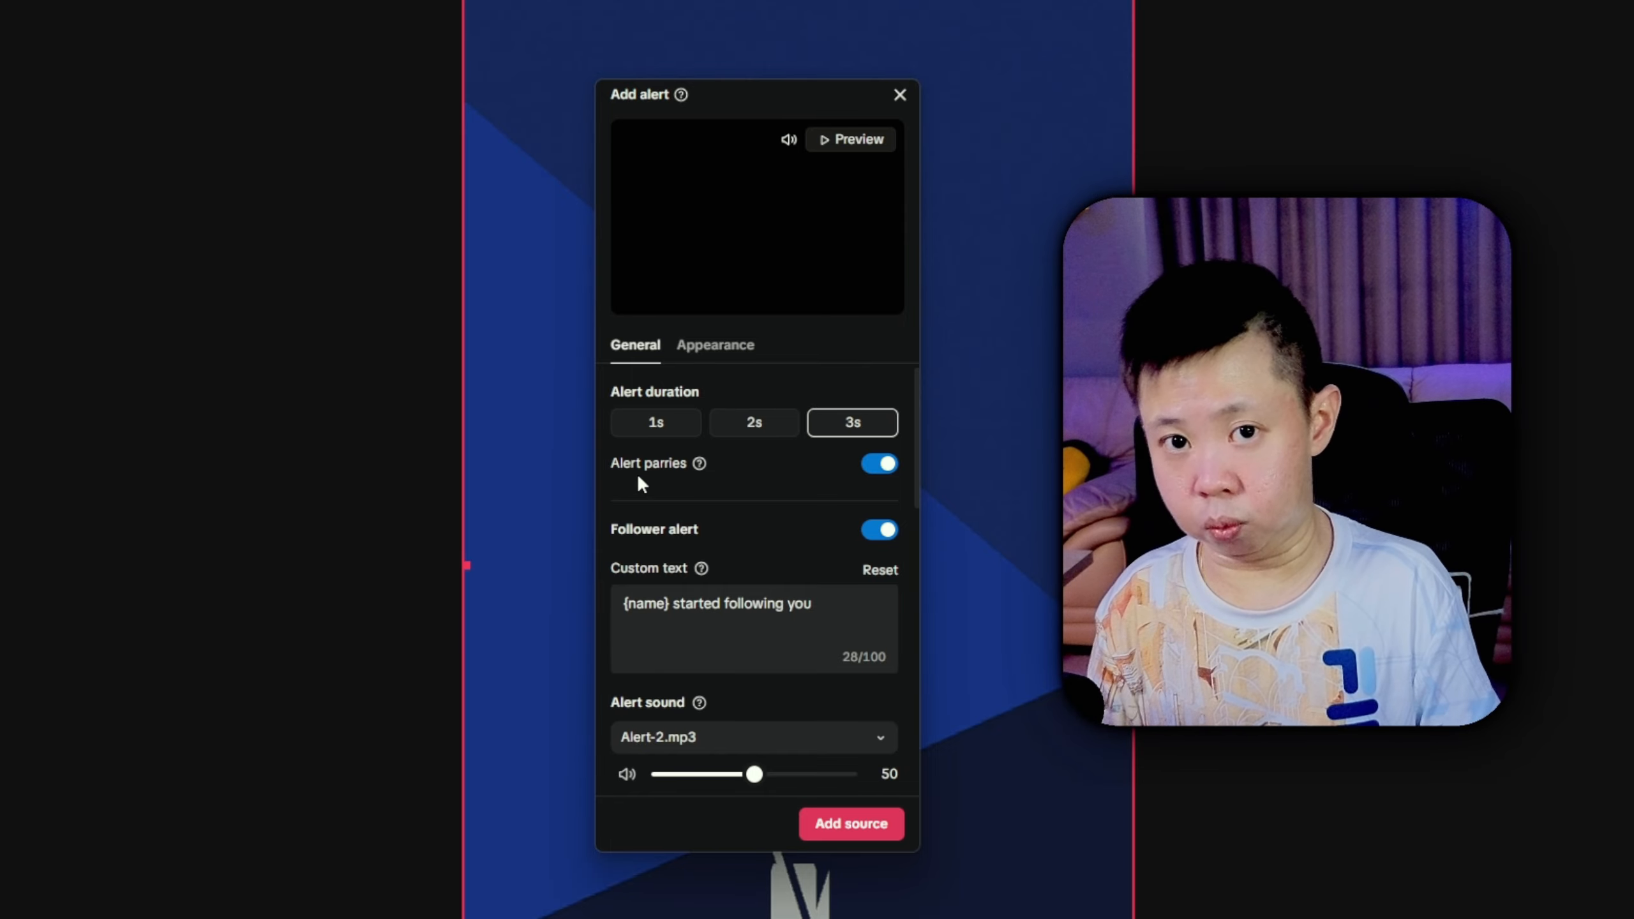
pyautogui.moveTo(699, 465)
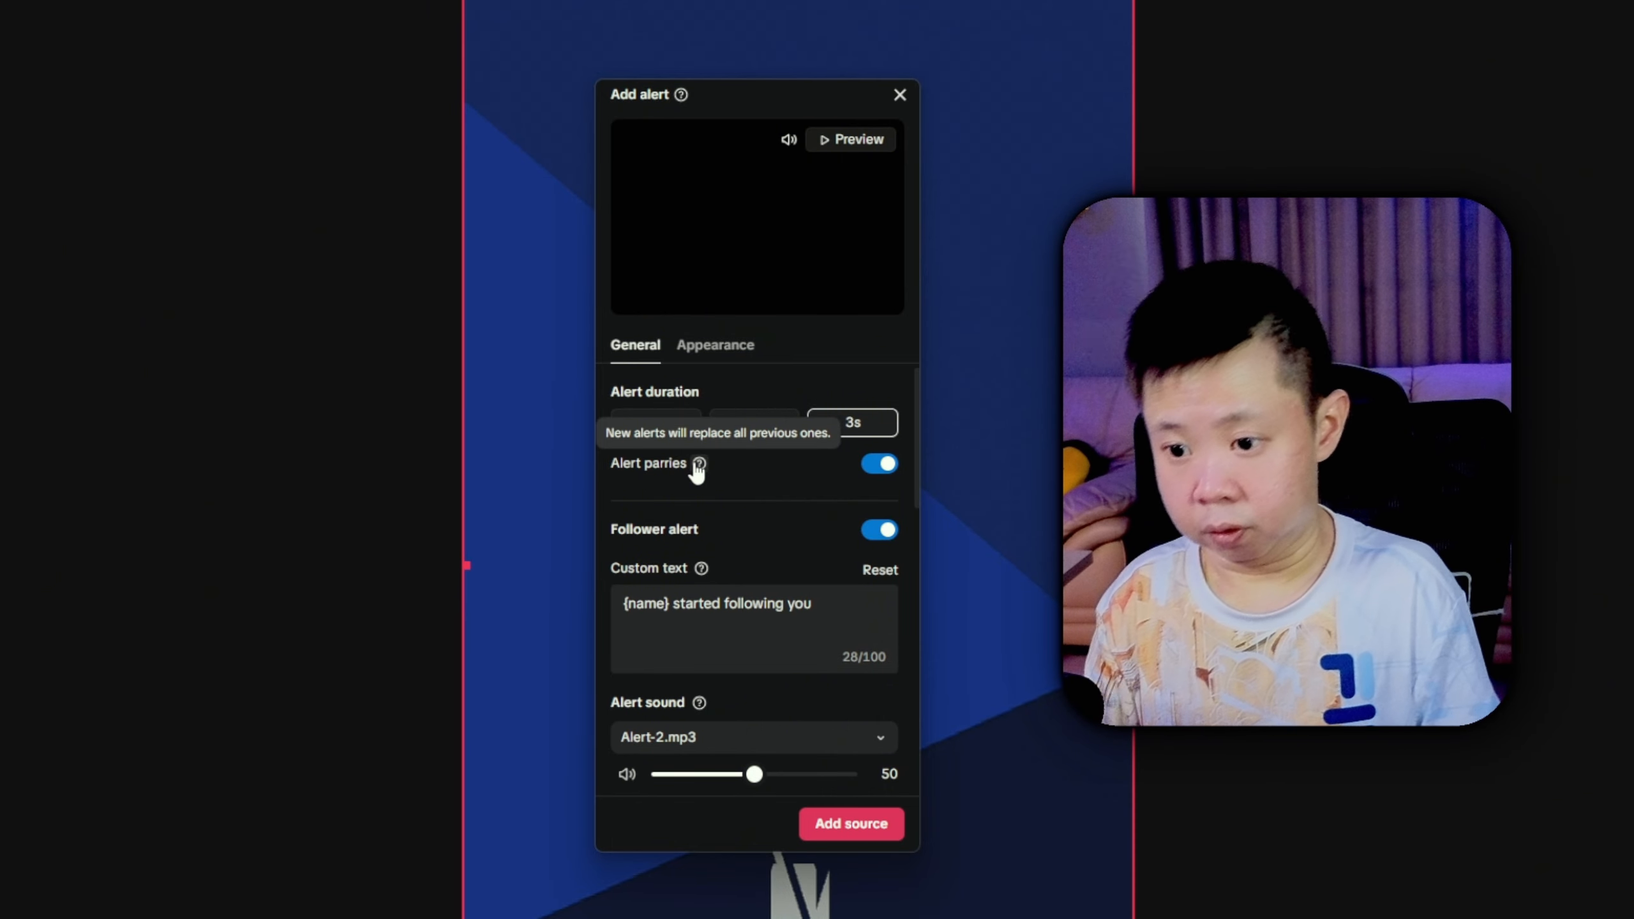
pyautogui.scroll(-2, 643, 451)
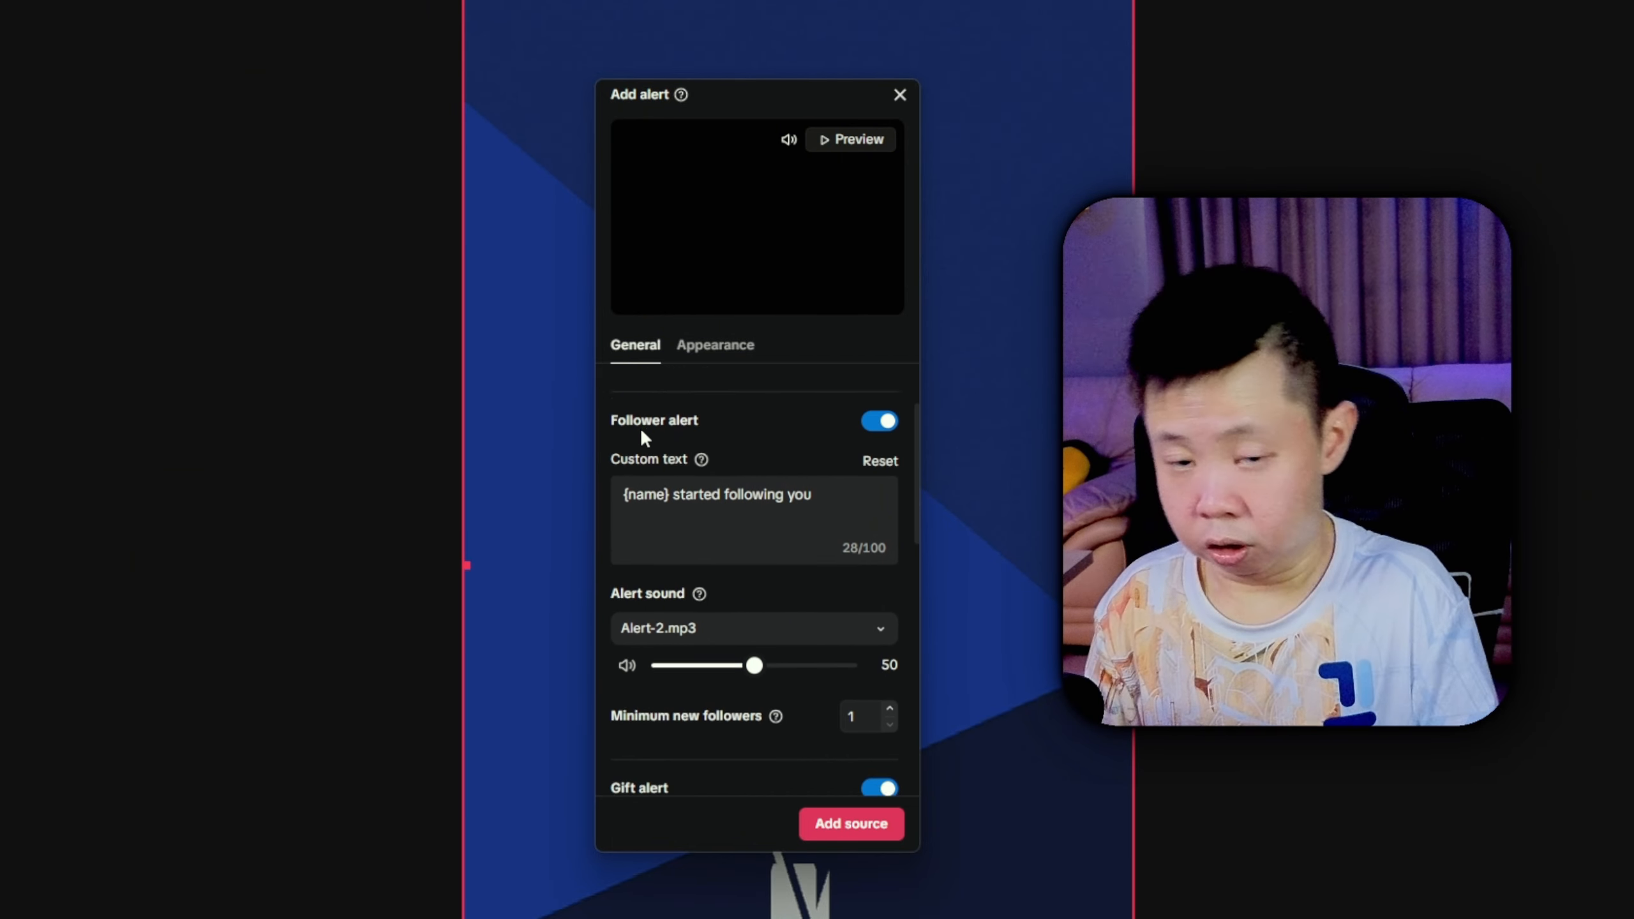
# Examine the follower alert's sound choices and custom audio option, and the gift alert's custom text
pyautogui.scroll(-2, 641, 428)
pyautogui.click(673, 534)
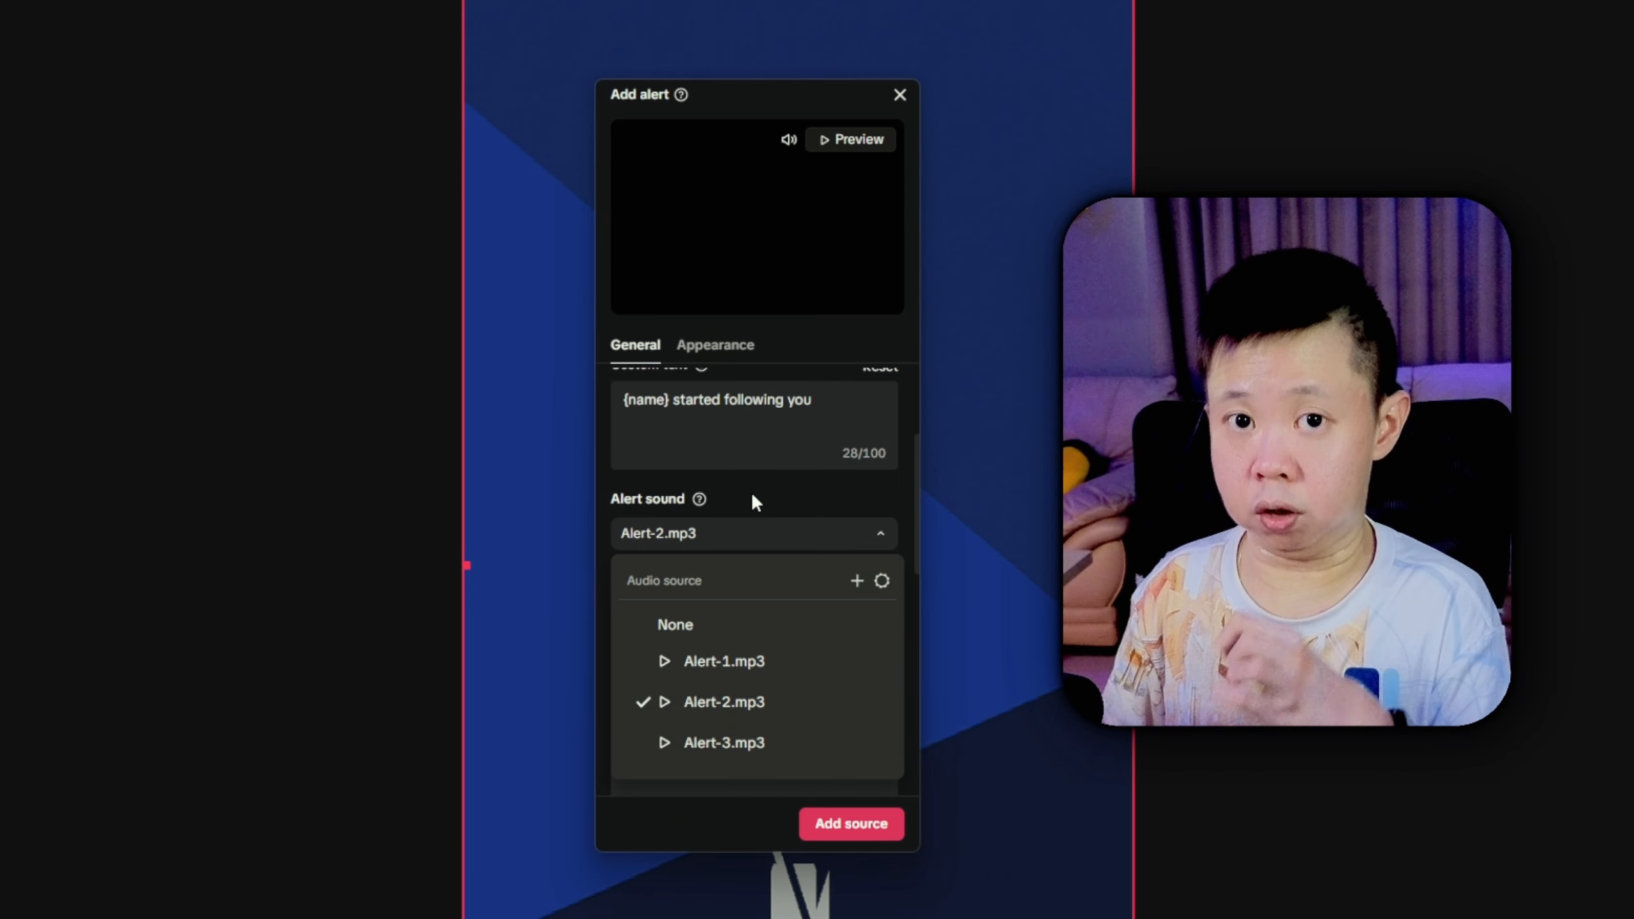
pyautogui.click(855, 582)
pyautogui.click(796, 656)
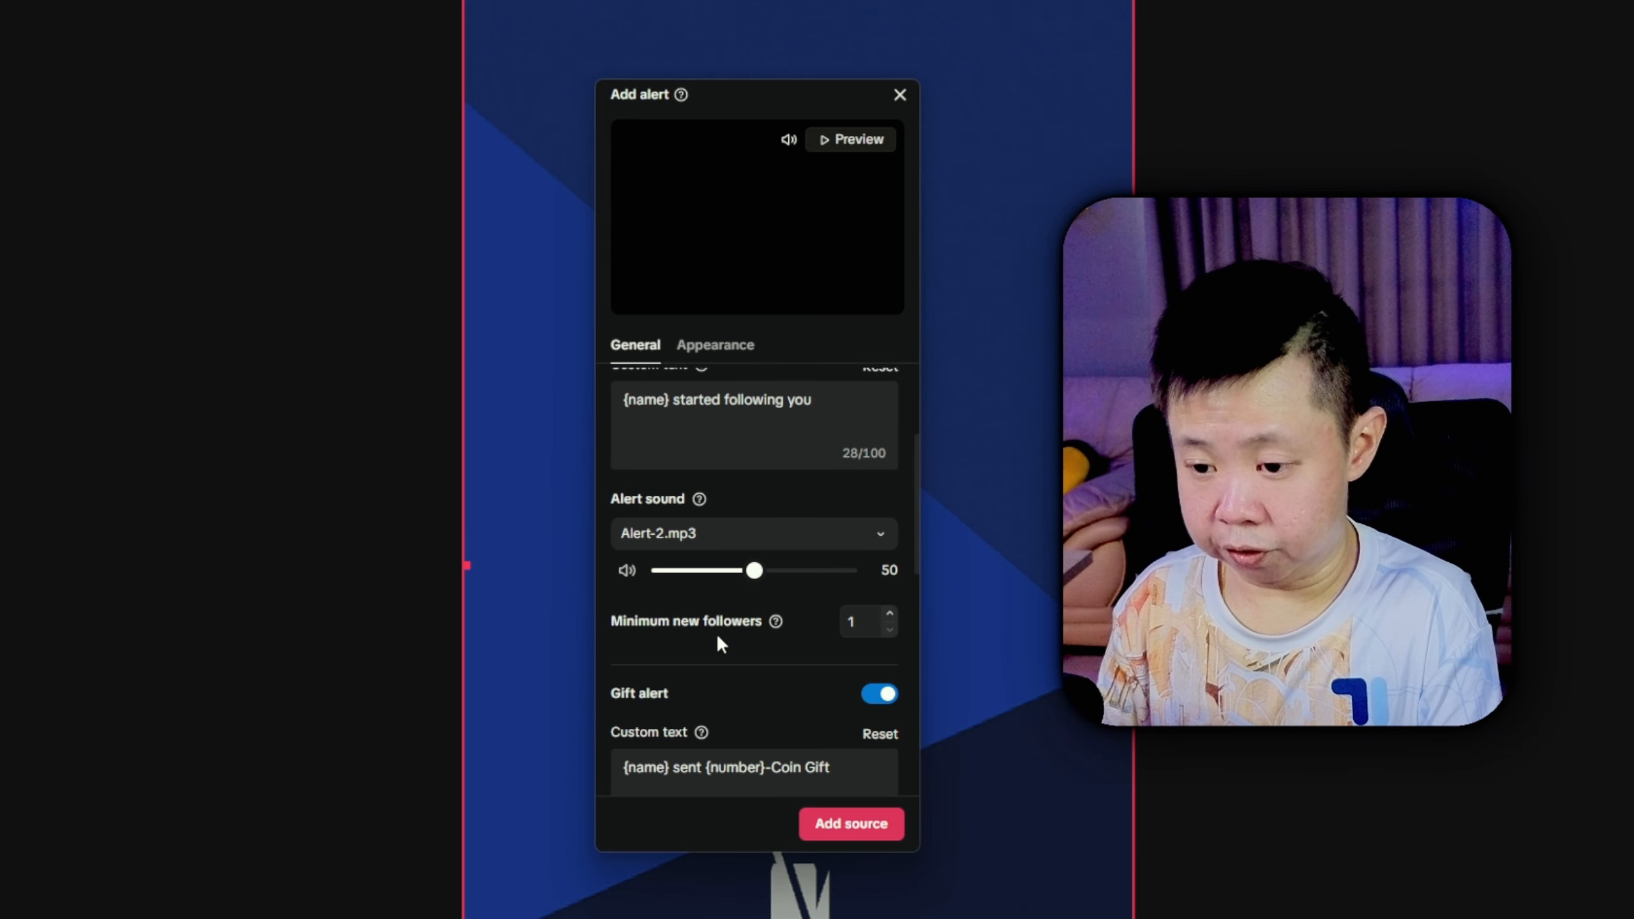
pyautogui.scroll(-3, 717, 633)
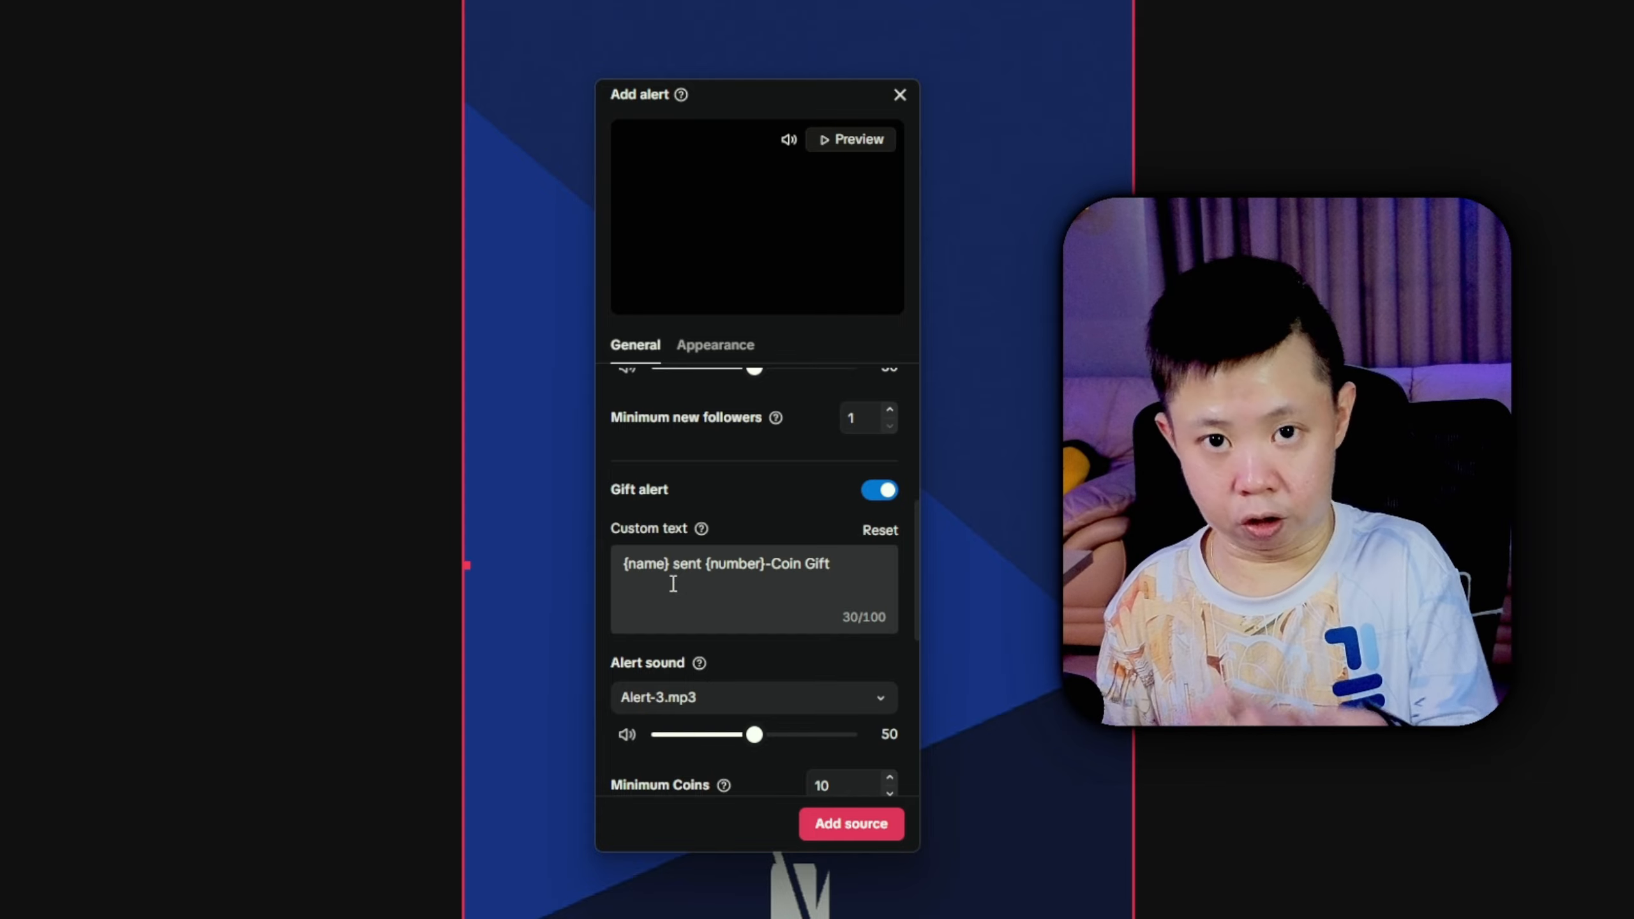
pyautogui.scroll(5, 682, 476)
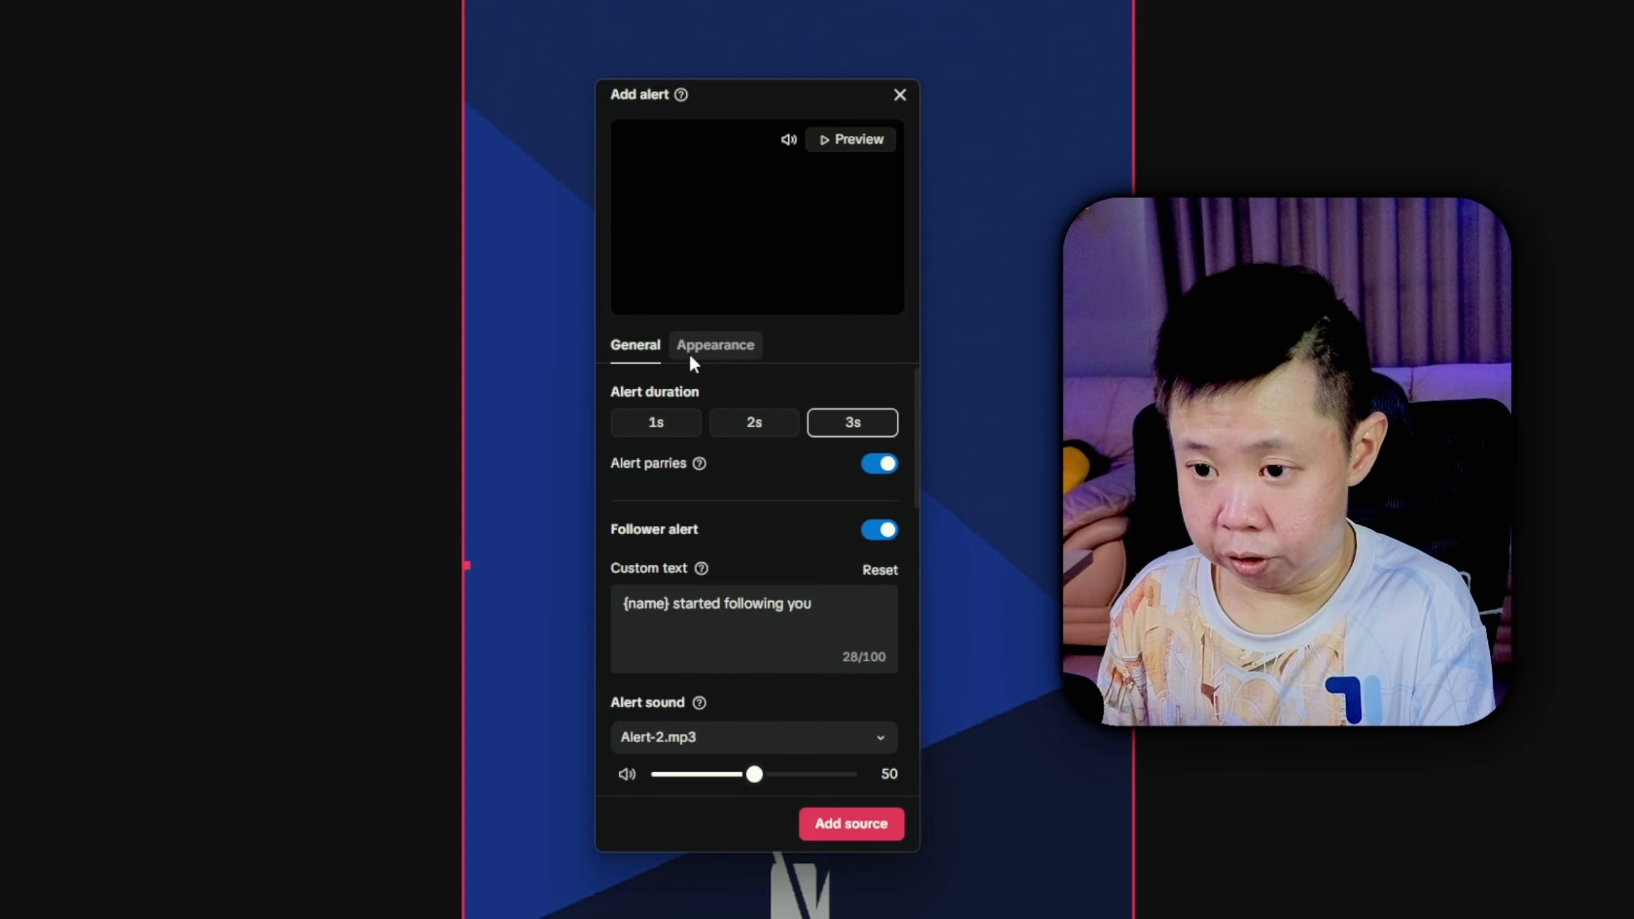
# Review the alert's appearance settings, including layout, background and message colors, and the images for each alert type
pyautogui.click(691, 354)
pyautogui.scroll(-3, 681, 515)
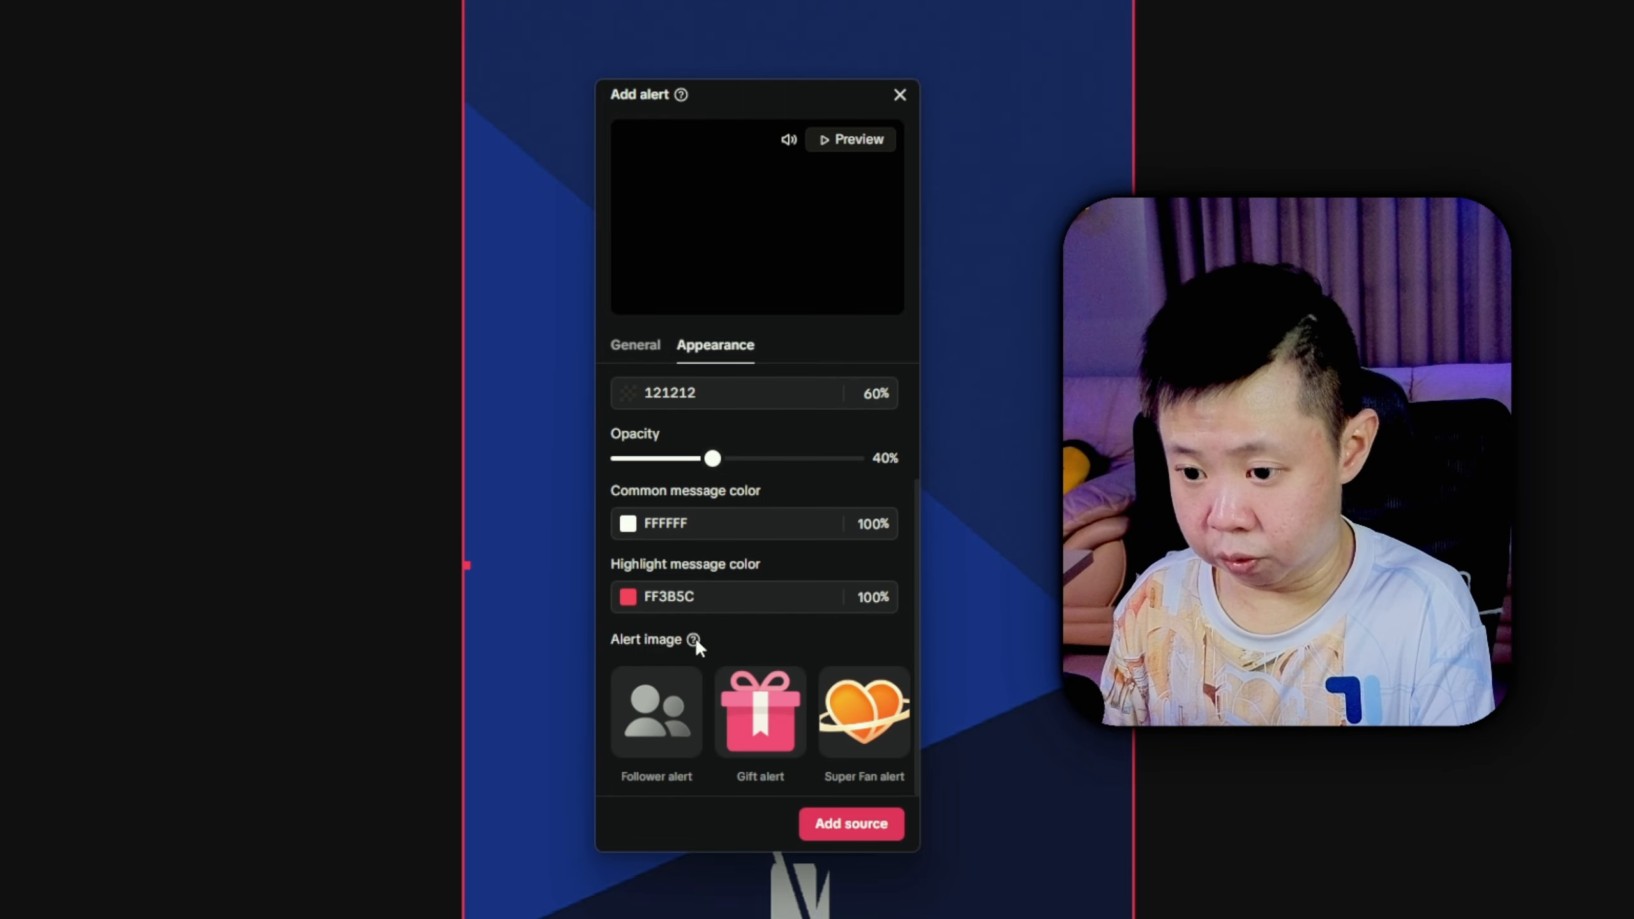
pyautogui.moveTo(640, 724)
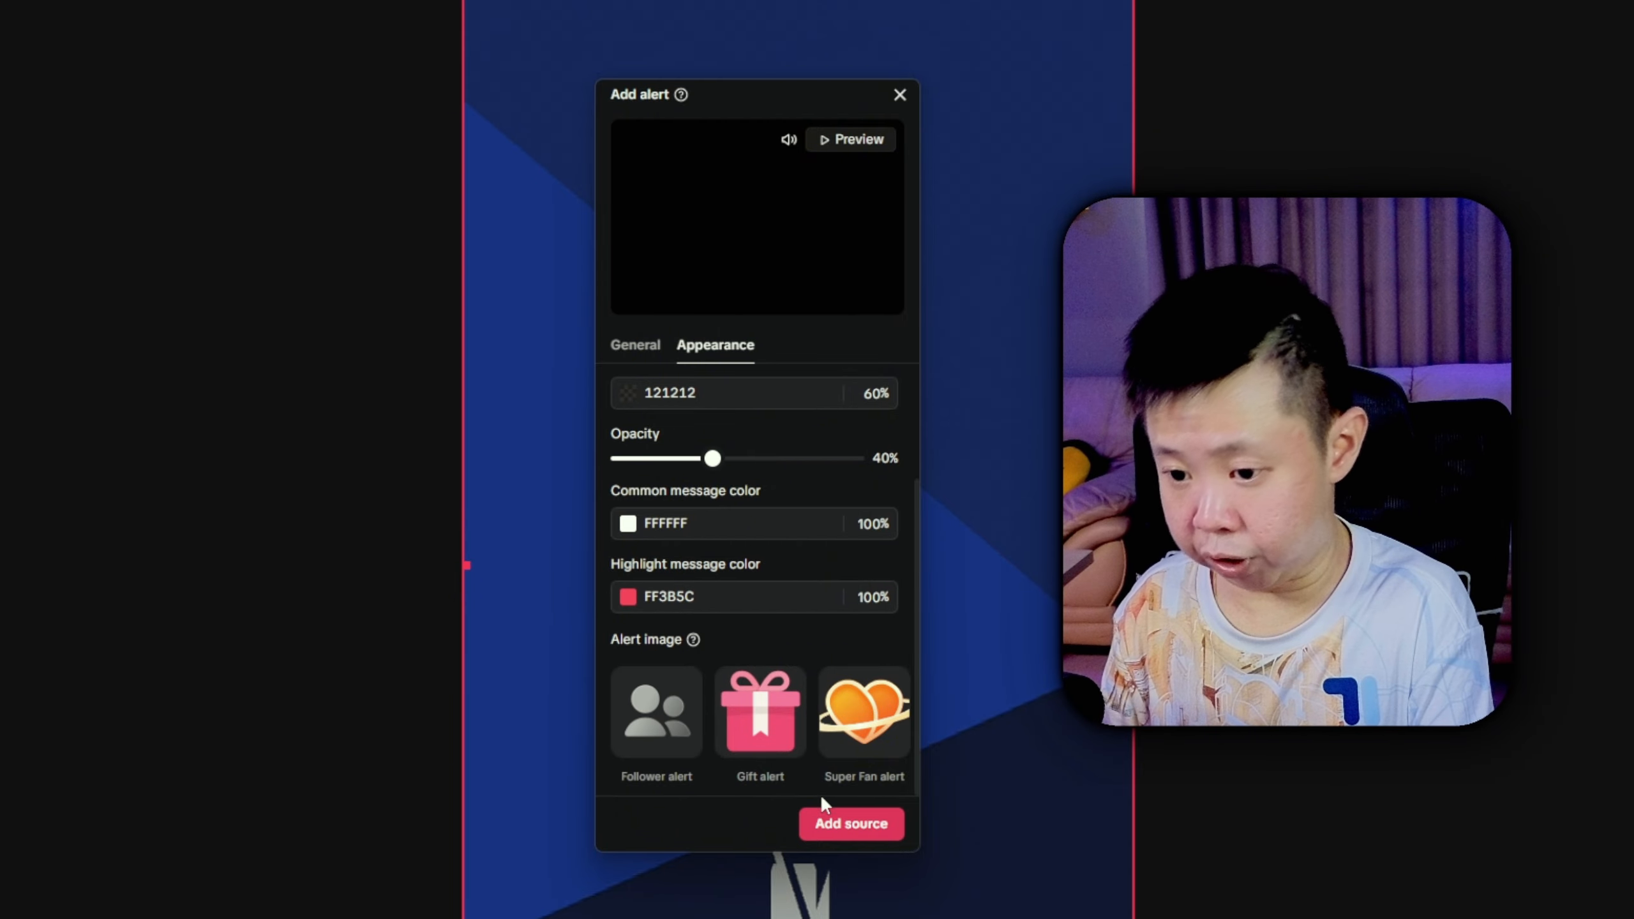
pyautogui.click(650, 705)
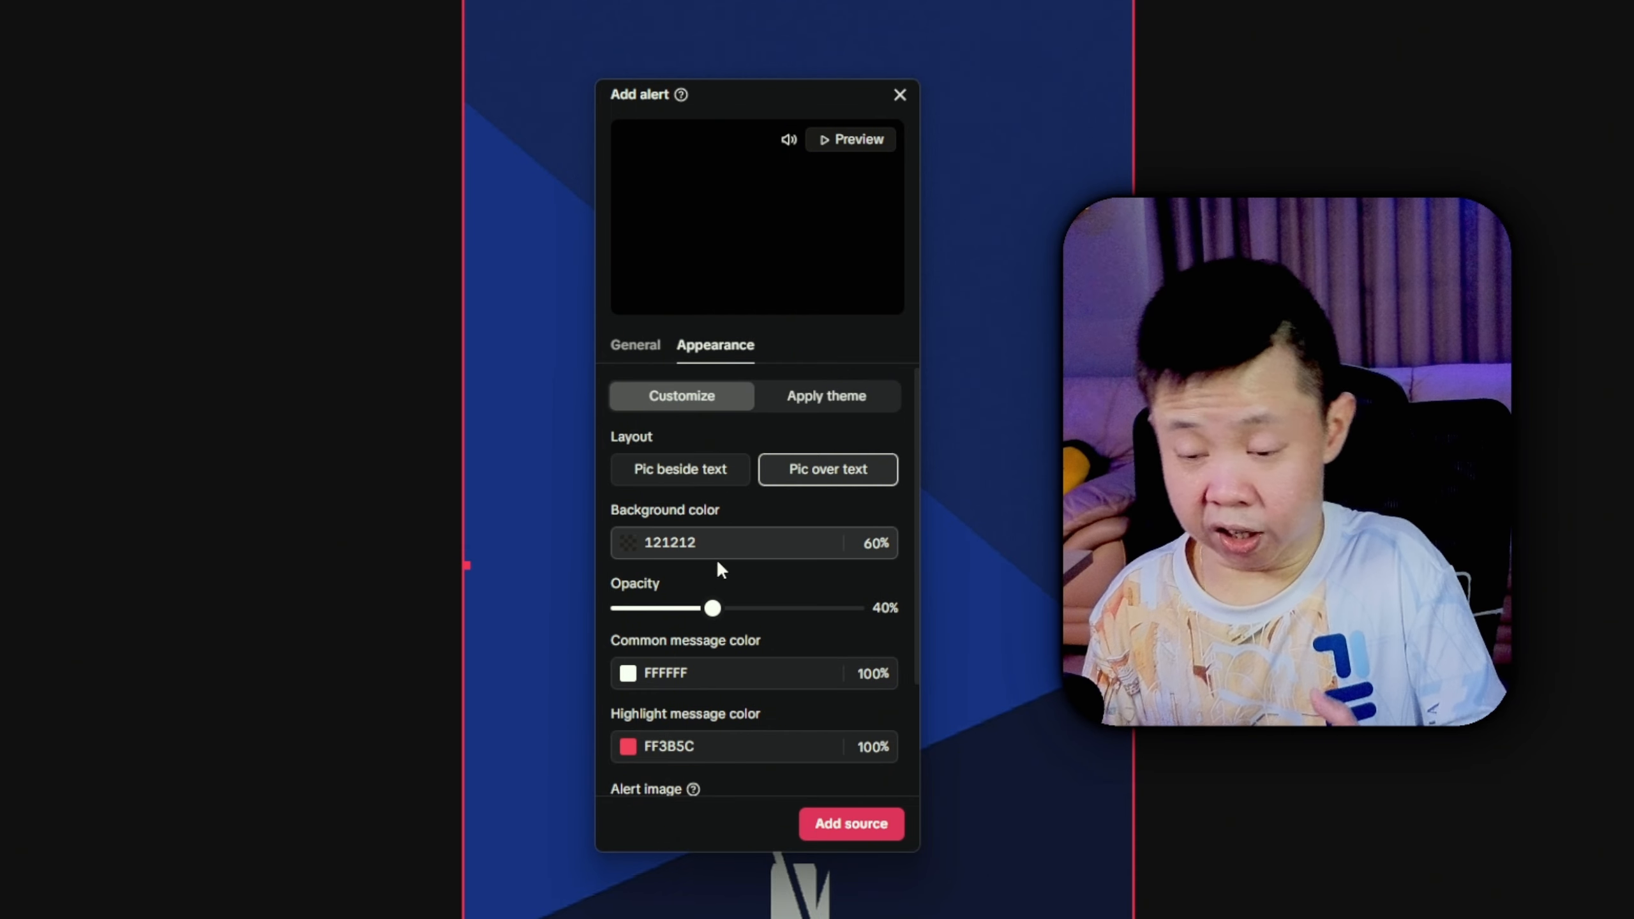
pyautogui.scroll(-2, 722, 566)
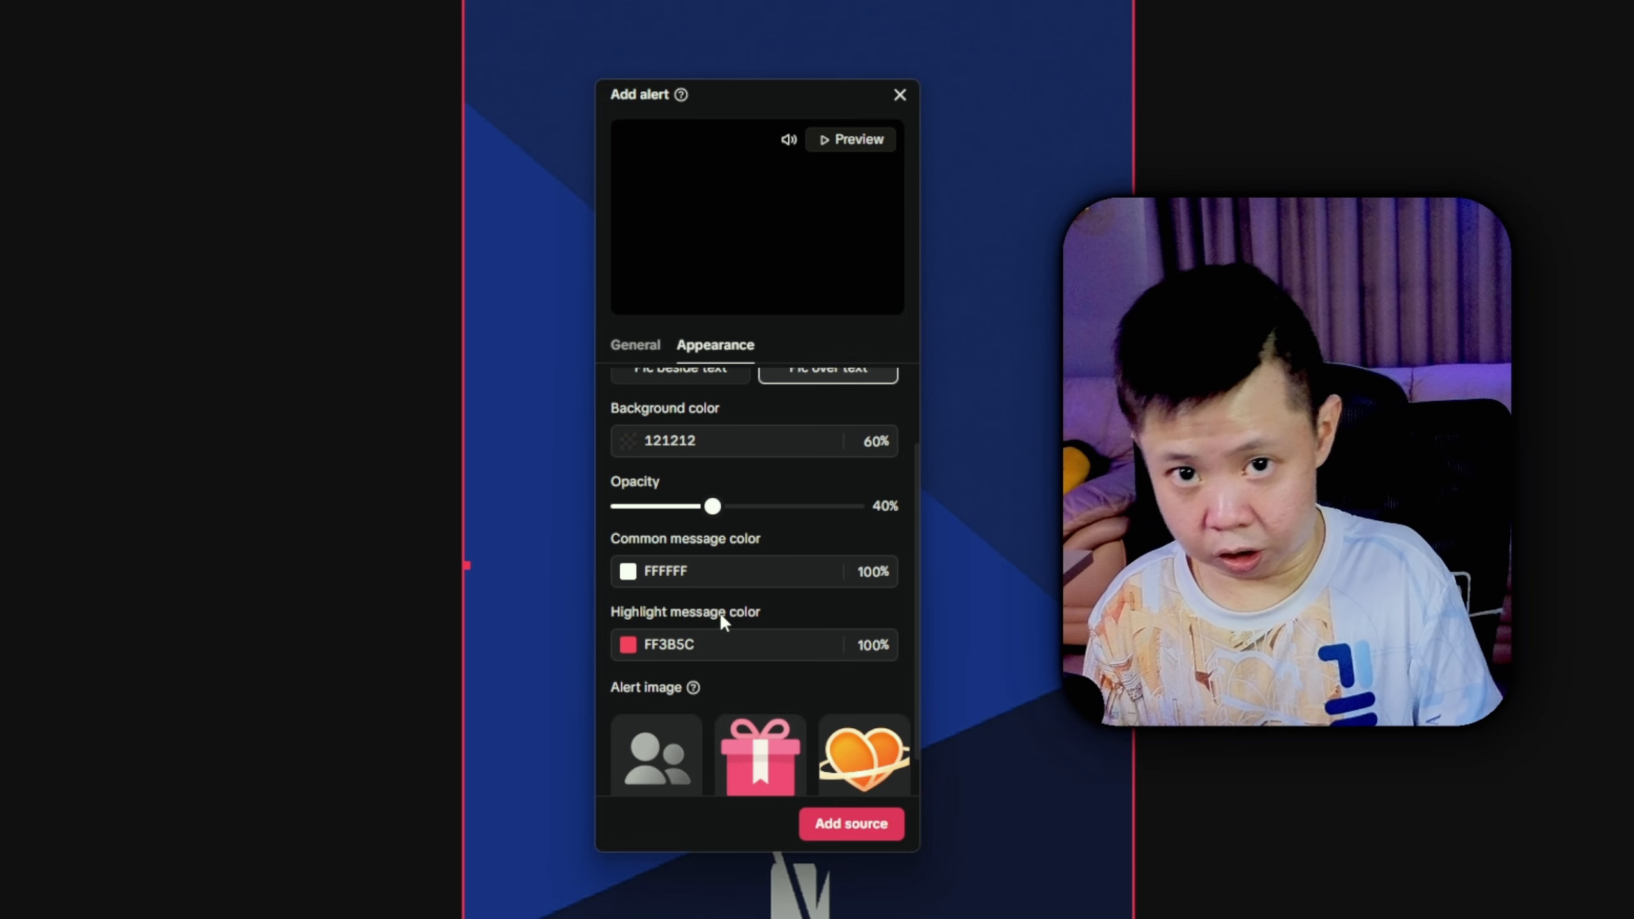
pyautogui.scroll(2, 720, 612)
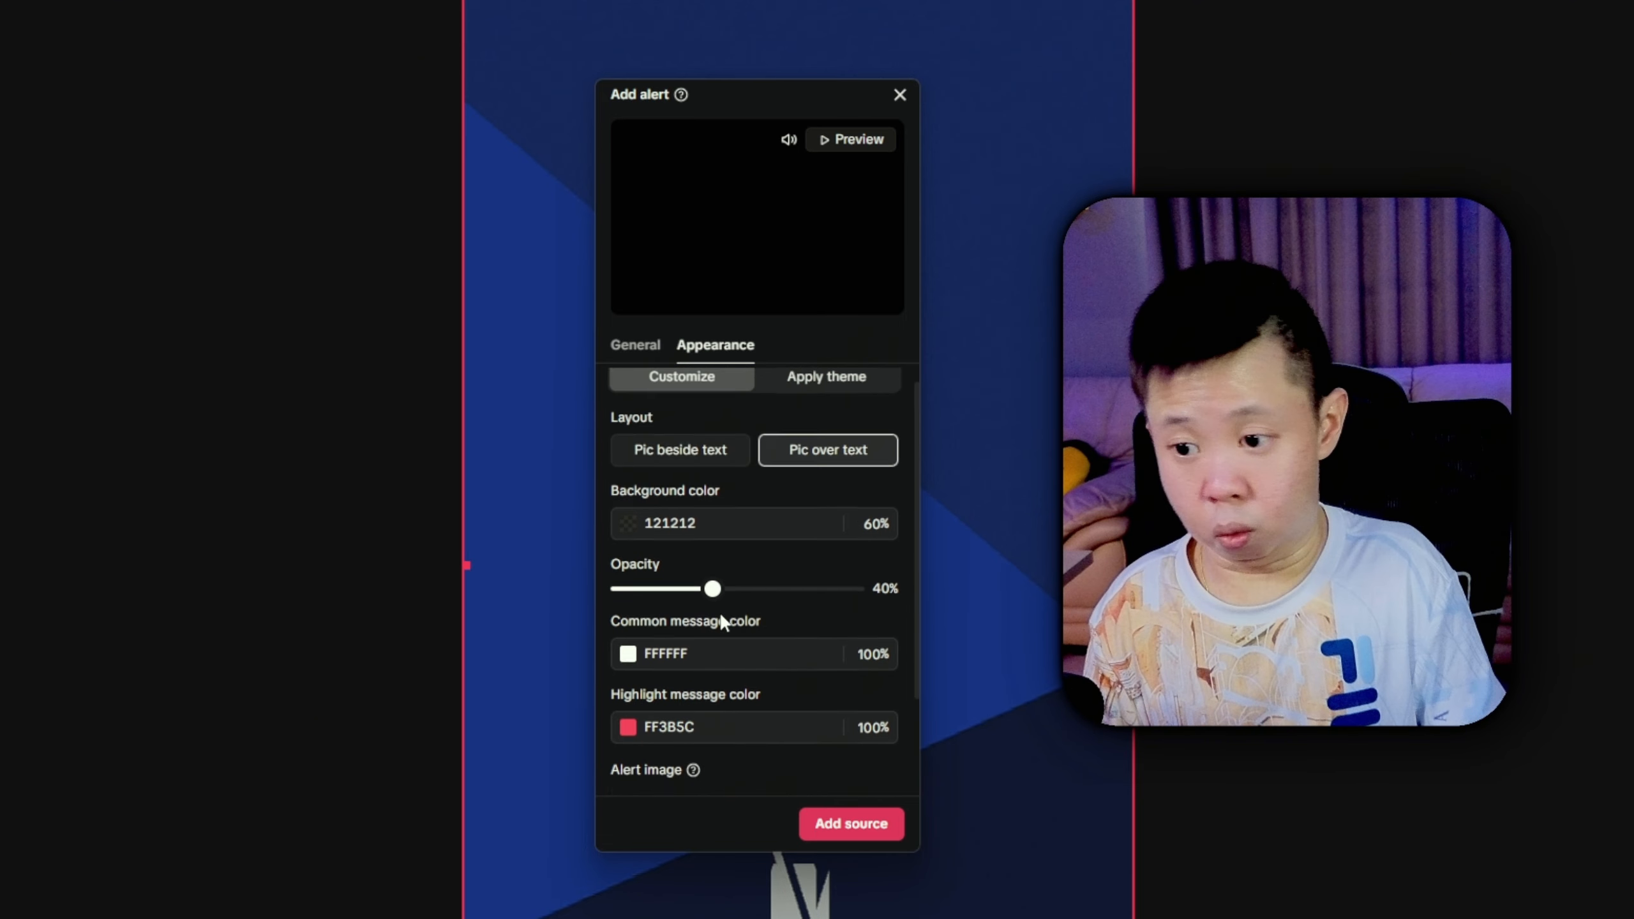
# Add the alert source to the scene and place it near the canvas's upper-left corner, about 9 px from the left and 131 px from the top
pyautogui.click(844, 831)
pyautogui.moveTo(938, 431); pyautogui.dragTo(764, 225)
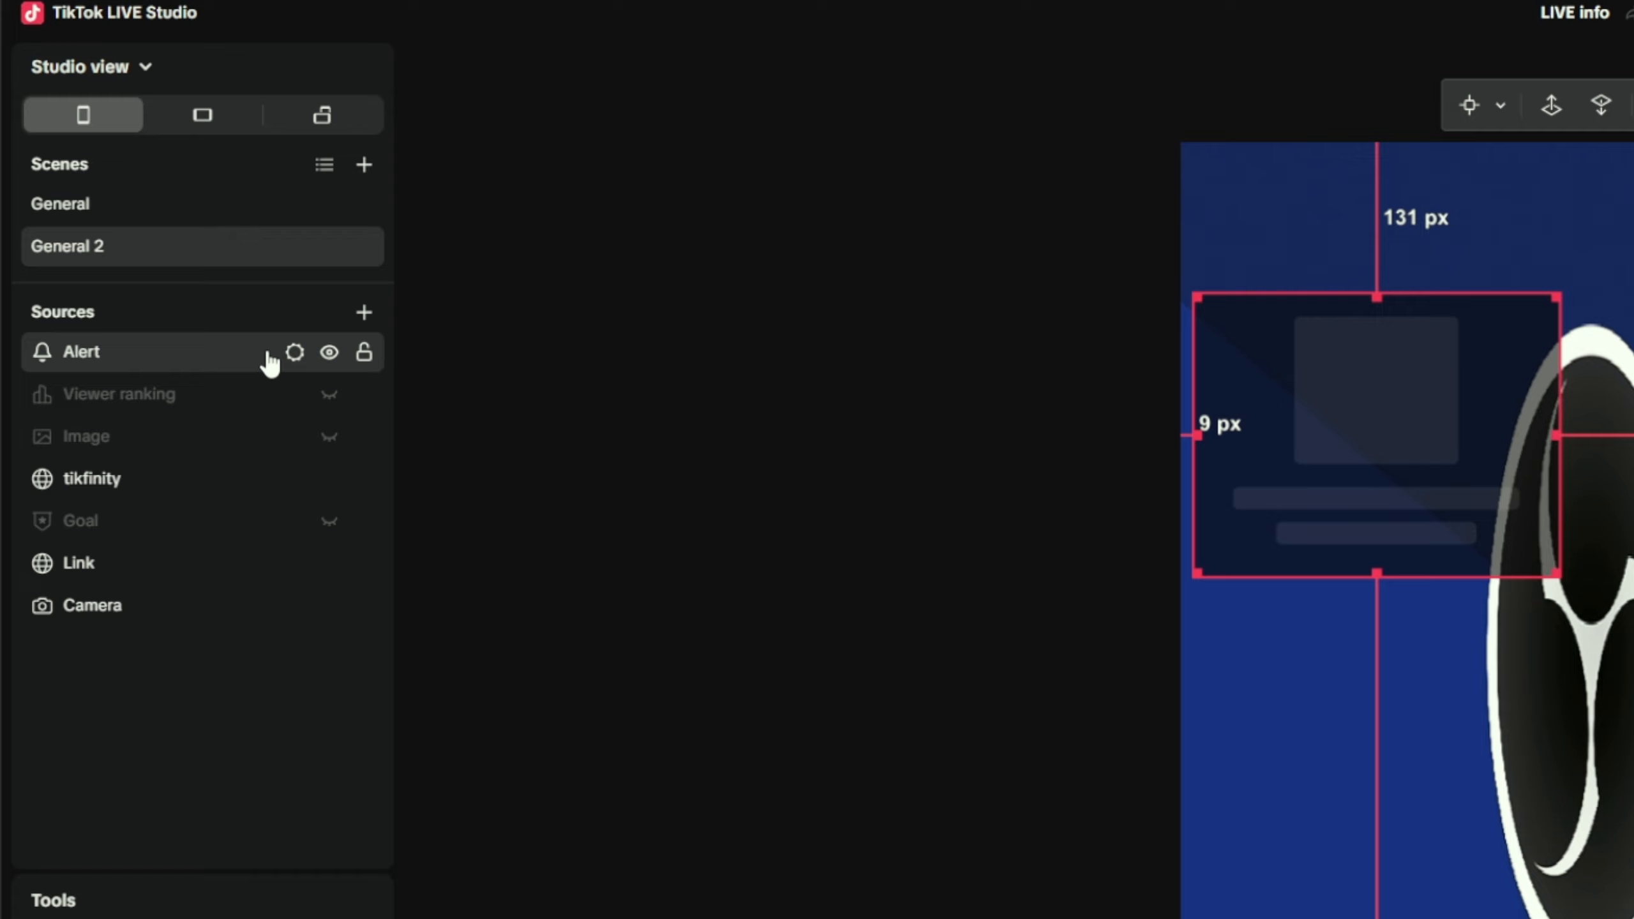
# Open the Alert source's settings and preview the alert
pyautogui.click(268, 355)
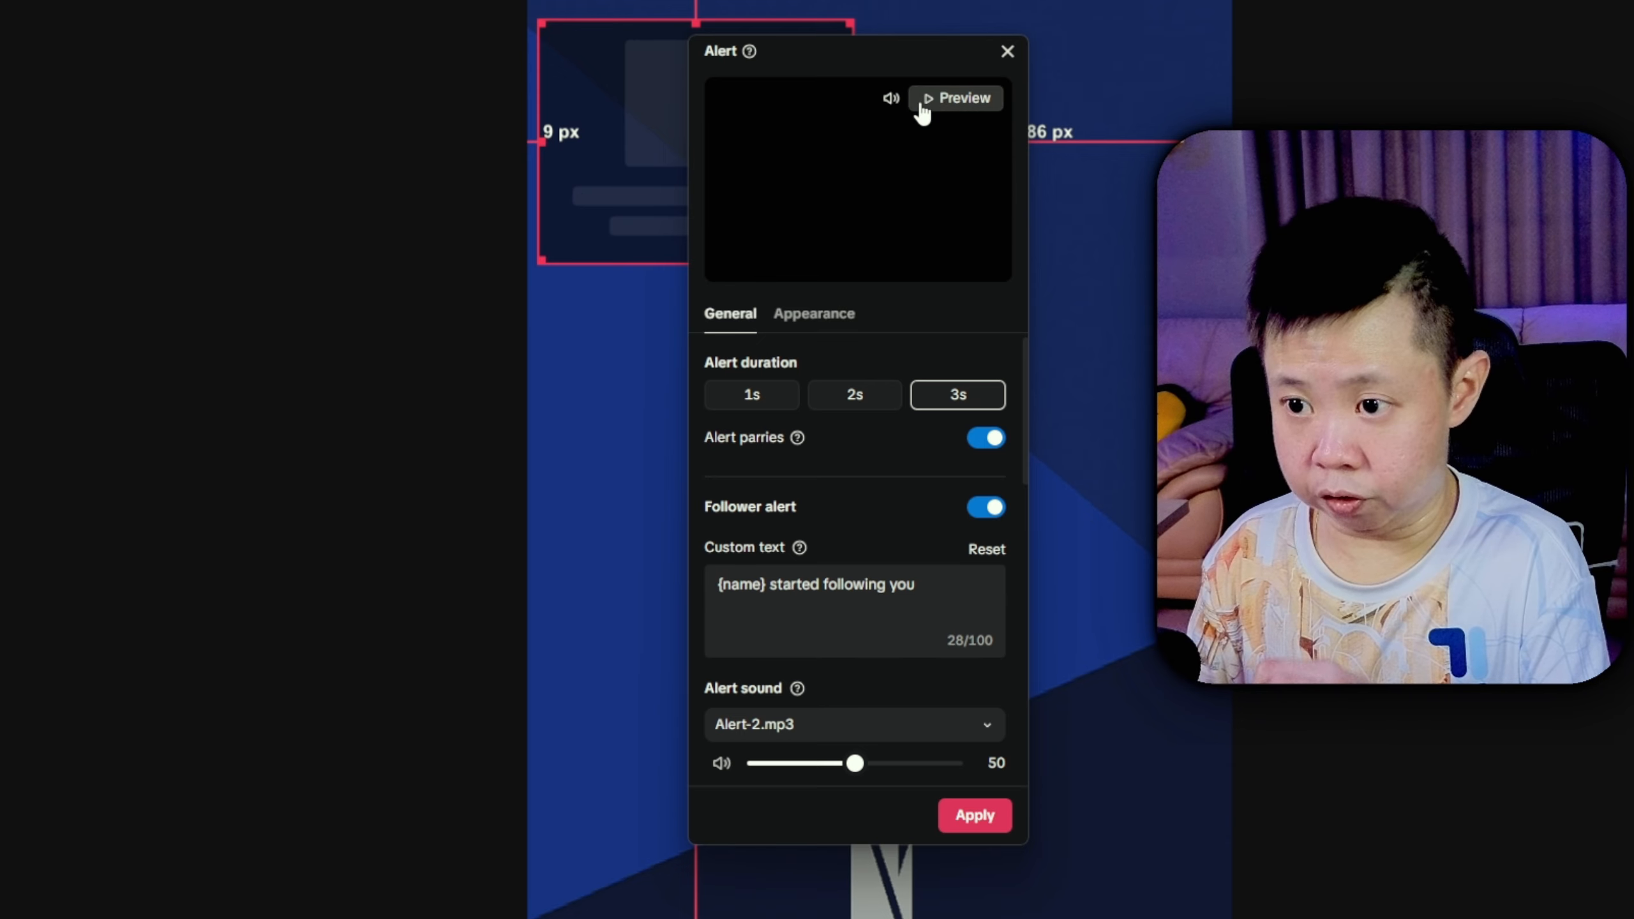
pyautogui.click(934, 108)
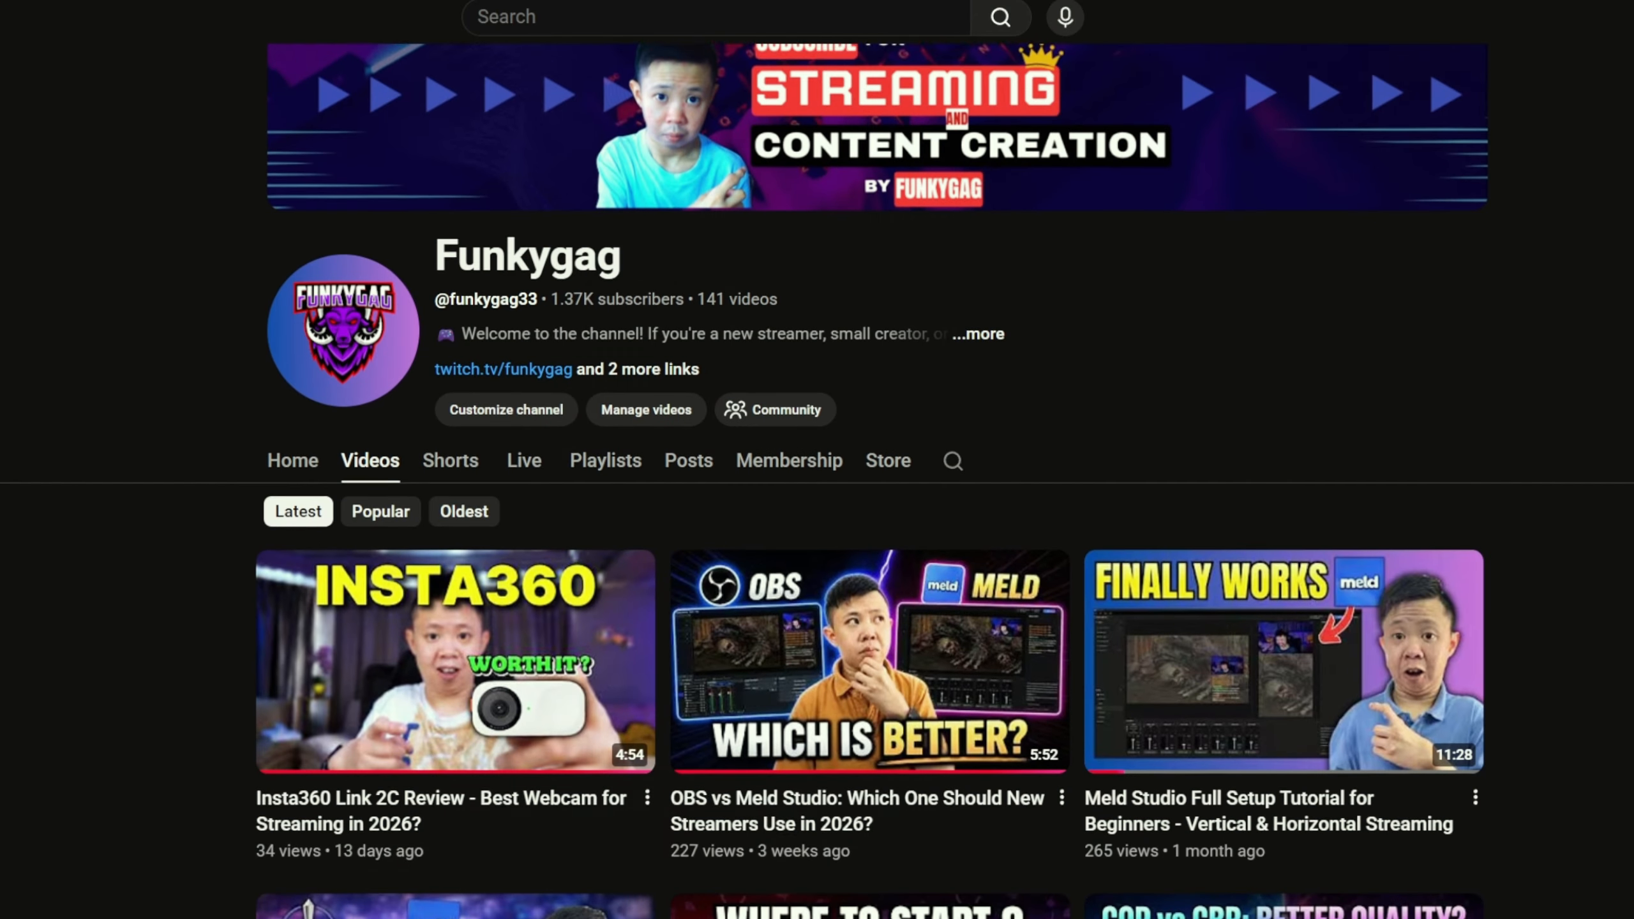
pyautogui.scroll(-2, 817, 483)
pyautogui.scroll(-8, 817, 483)
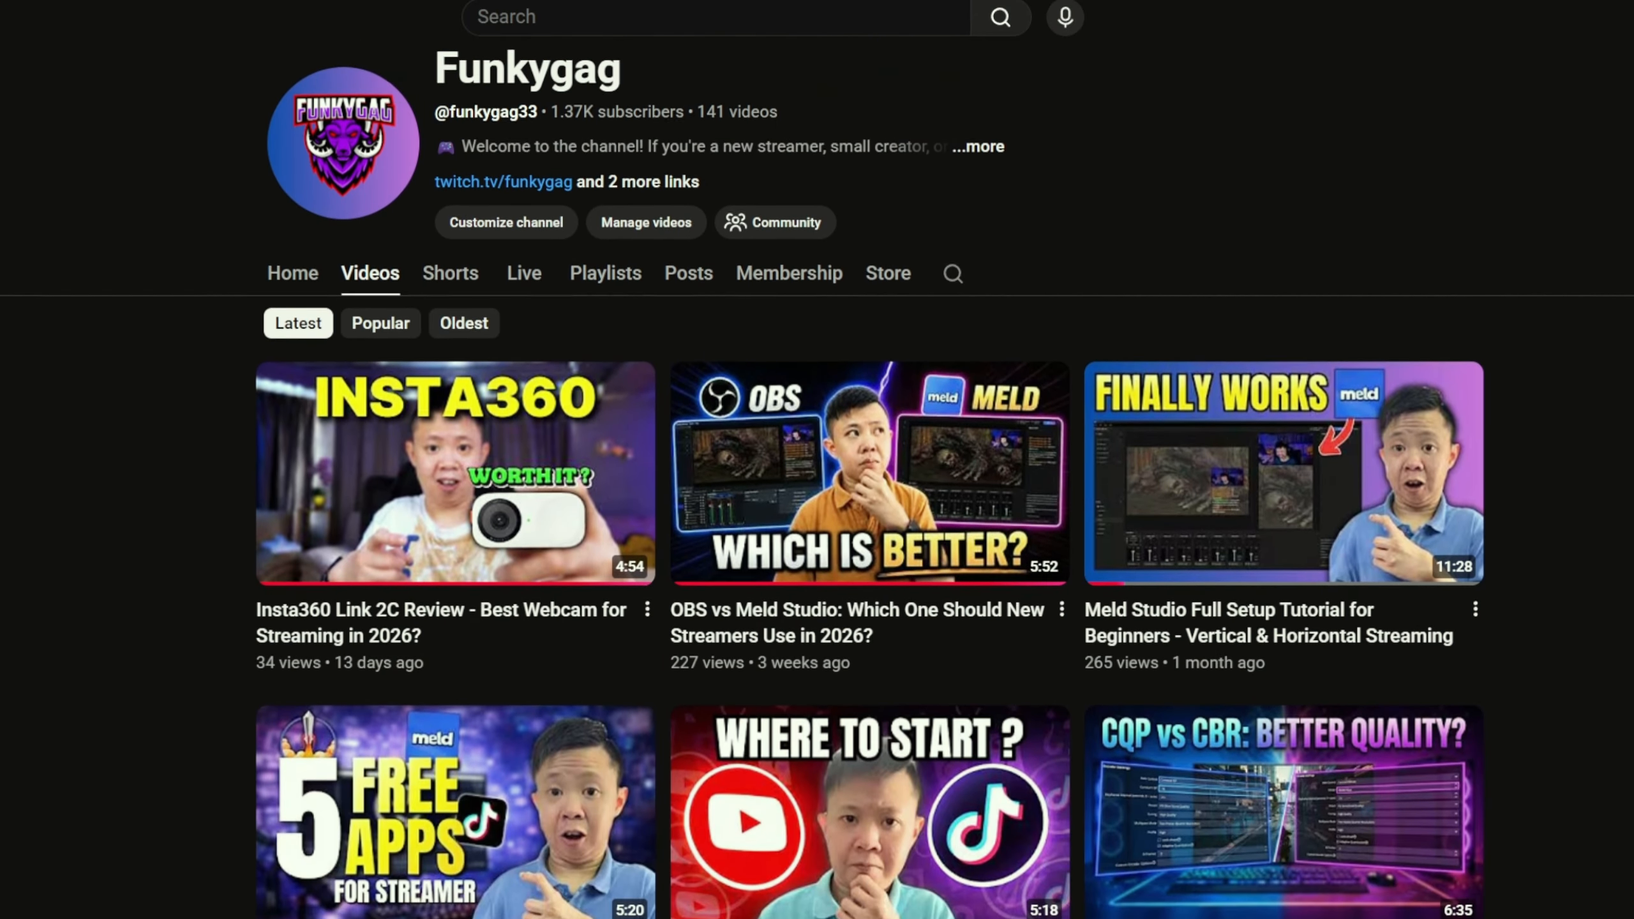
pyautogui.scroll(-9, 869, 502)
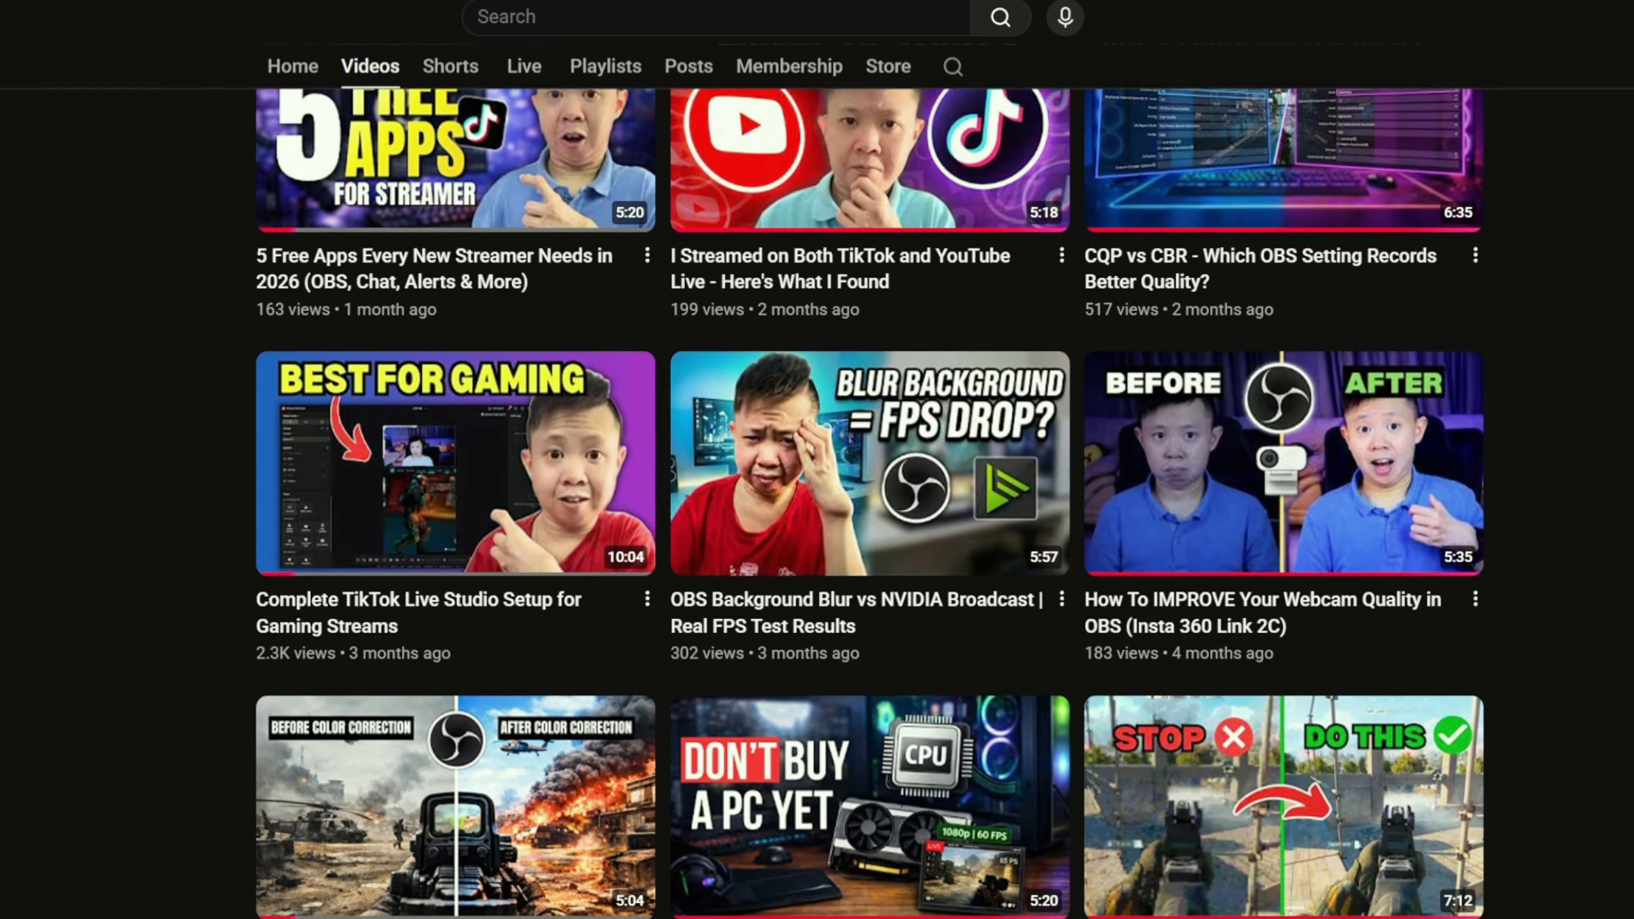
pyautogui.scroll(-3, 869, 503)
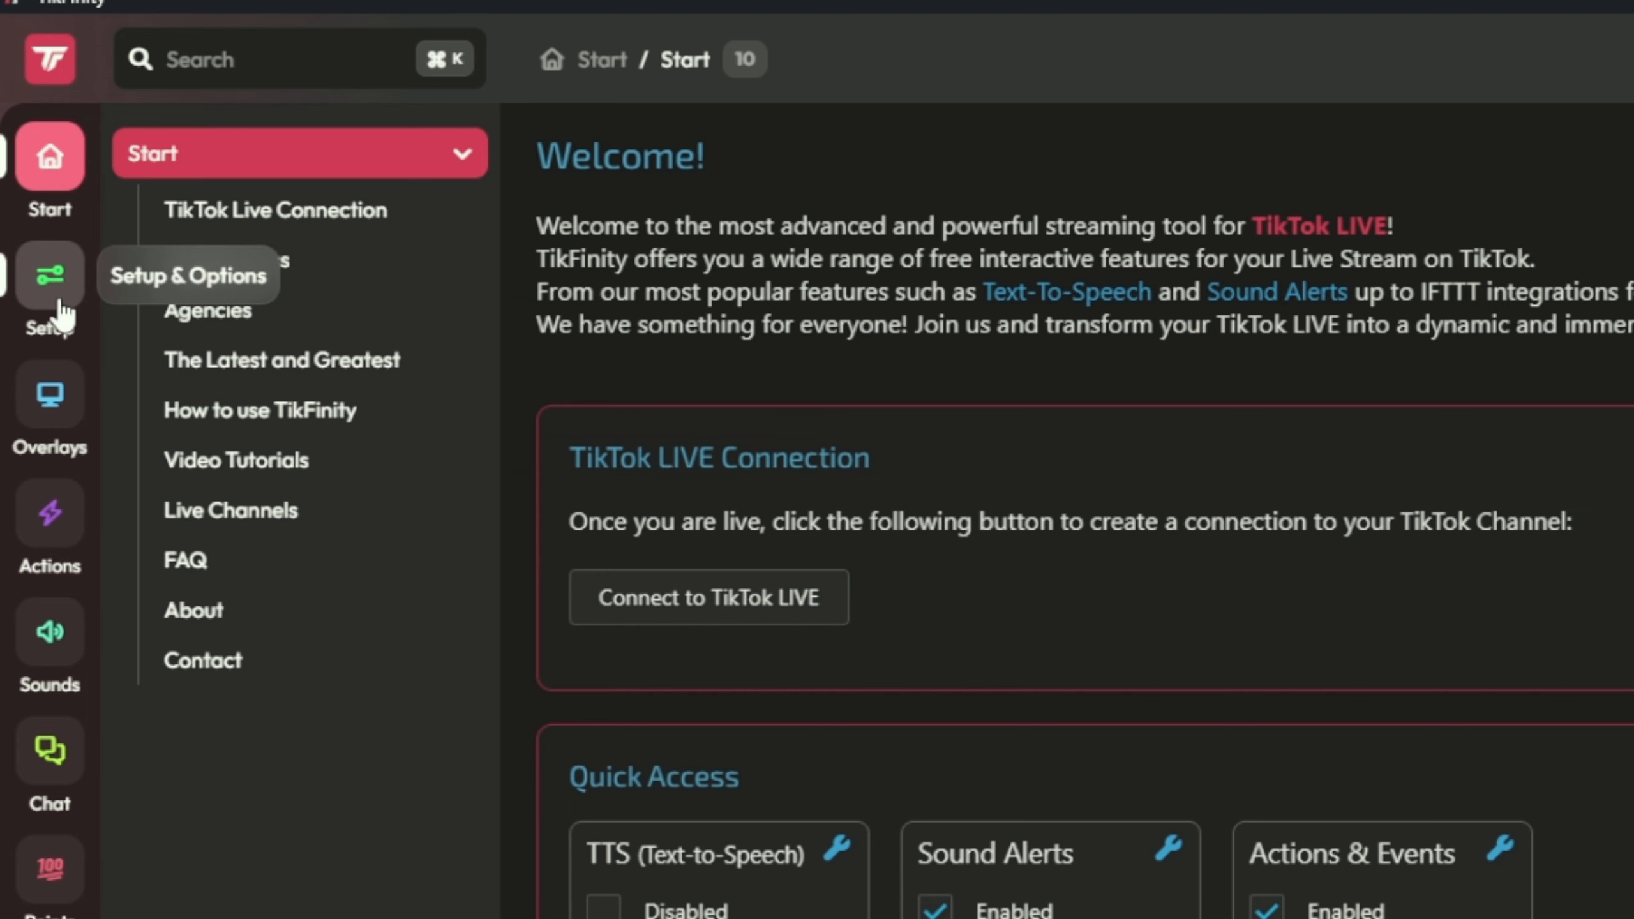
# In TikFinity, start a new action under Actions & Events and name it "alert testing"
pyautogui.click(57, 300)
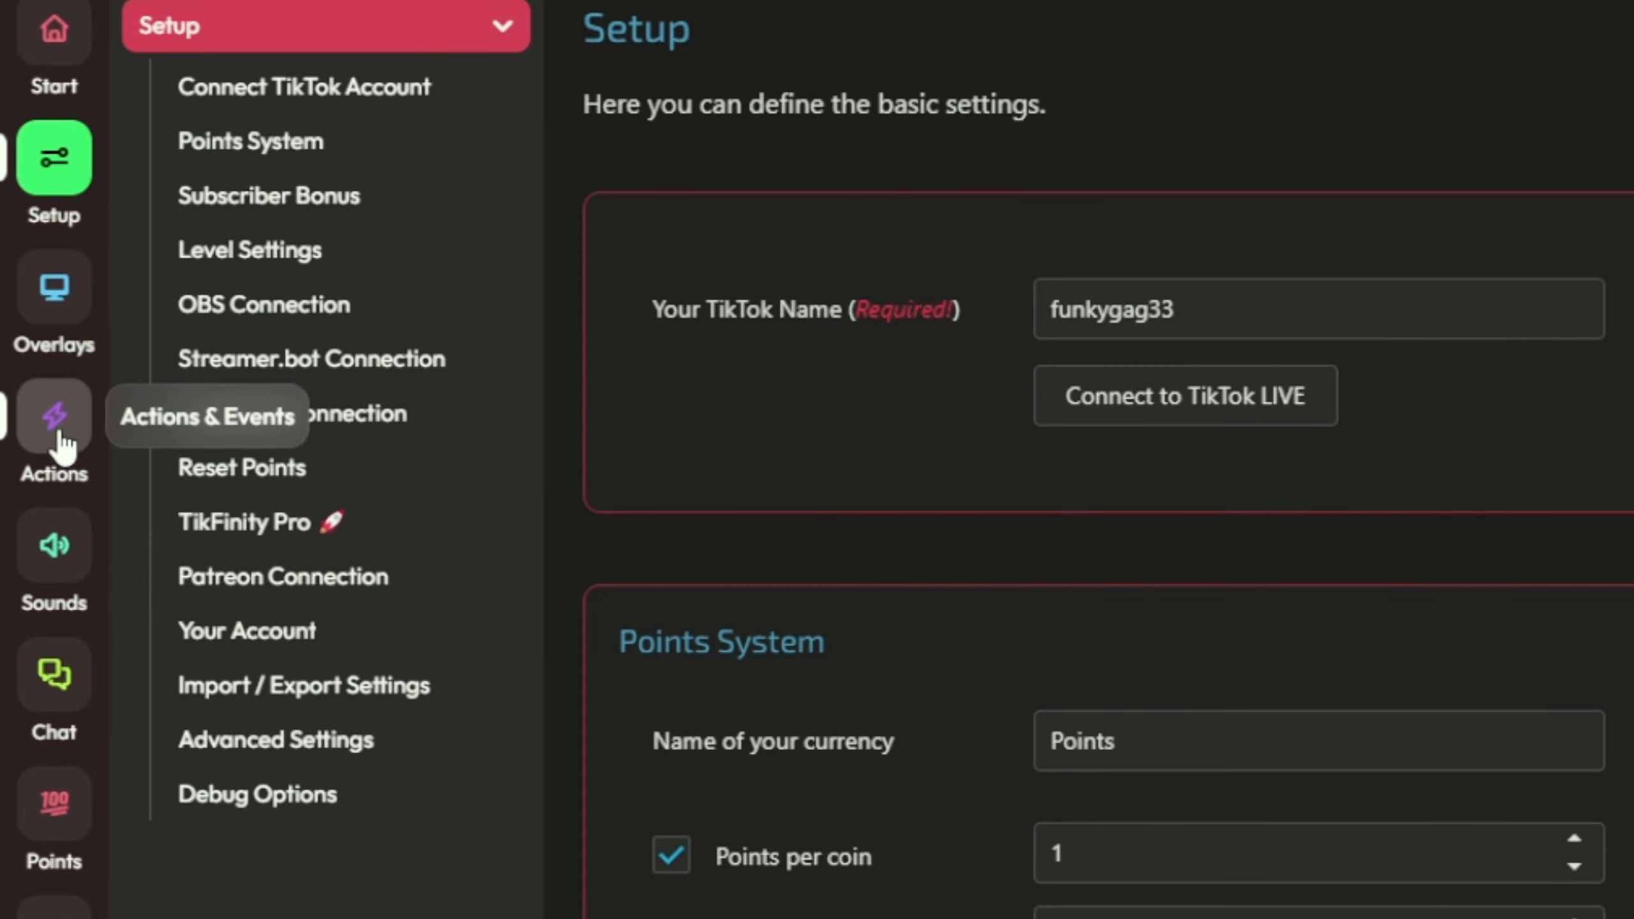
pyautogui.click(57, 425)
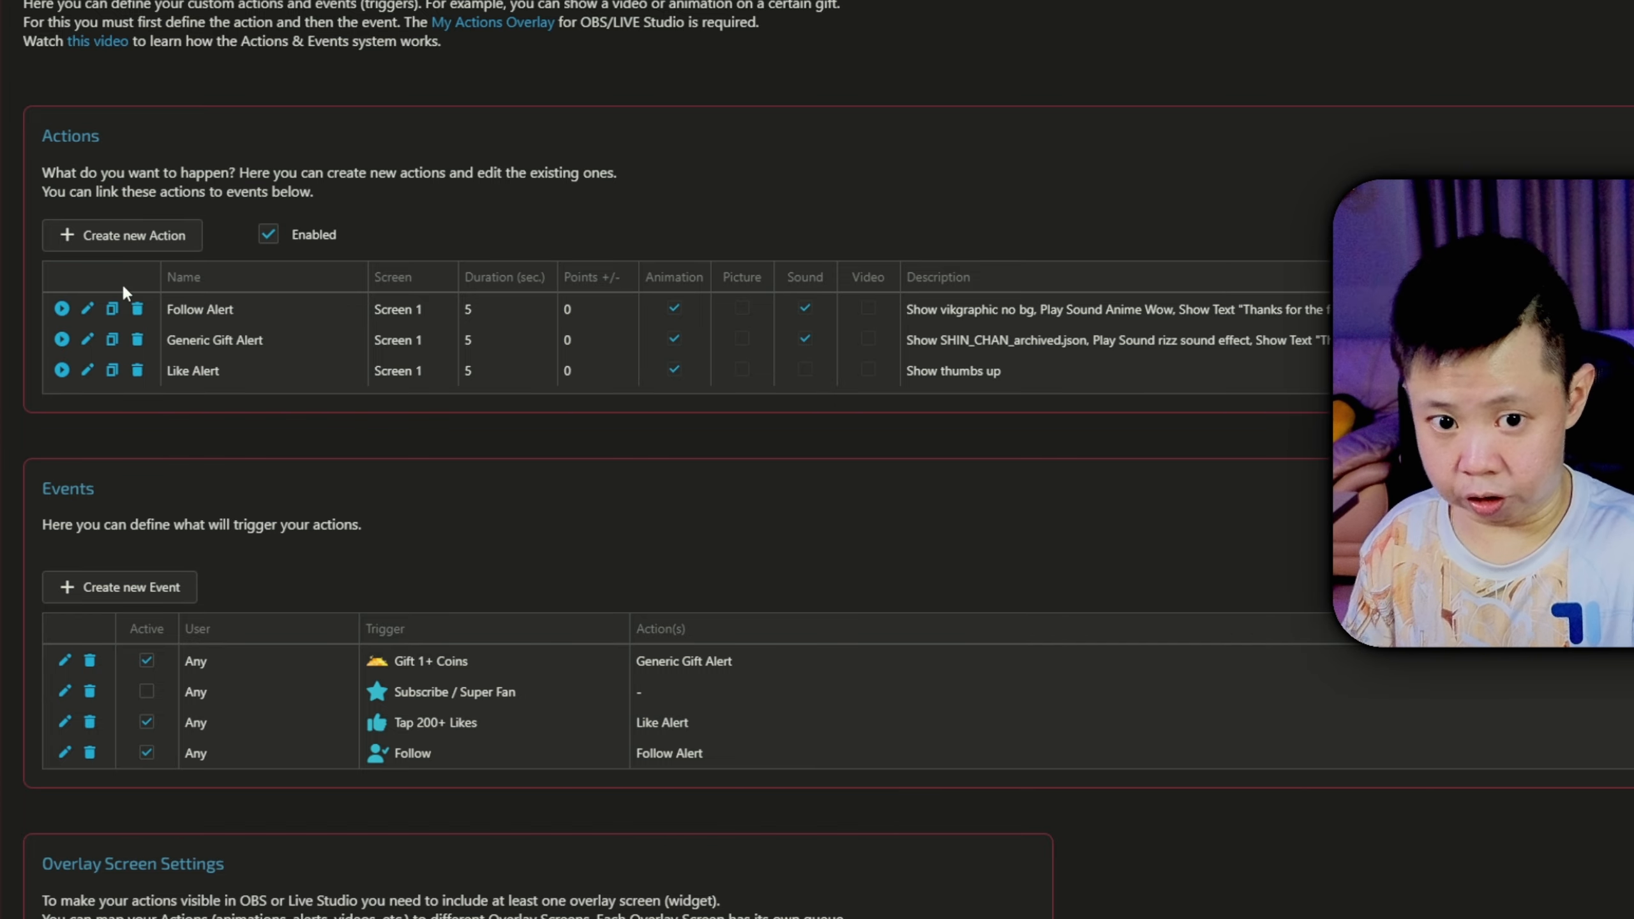
pyautogui.click(122, 235)
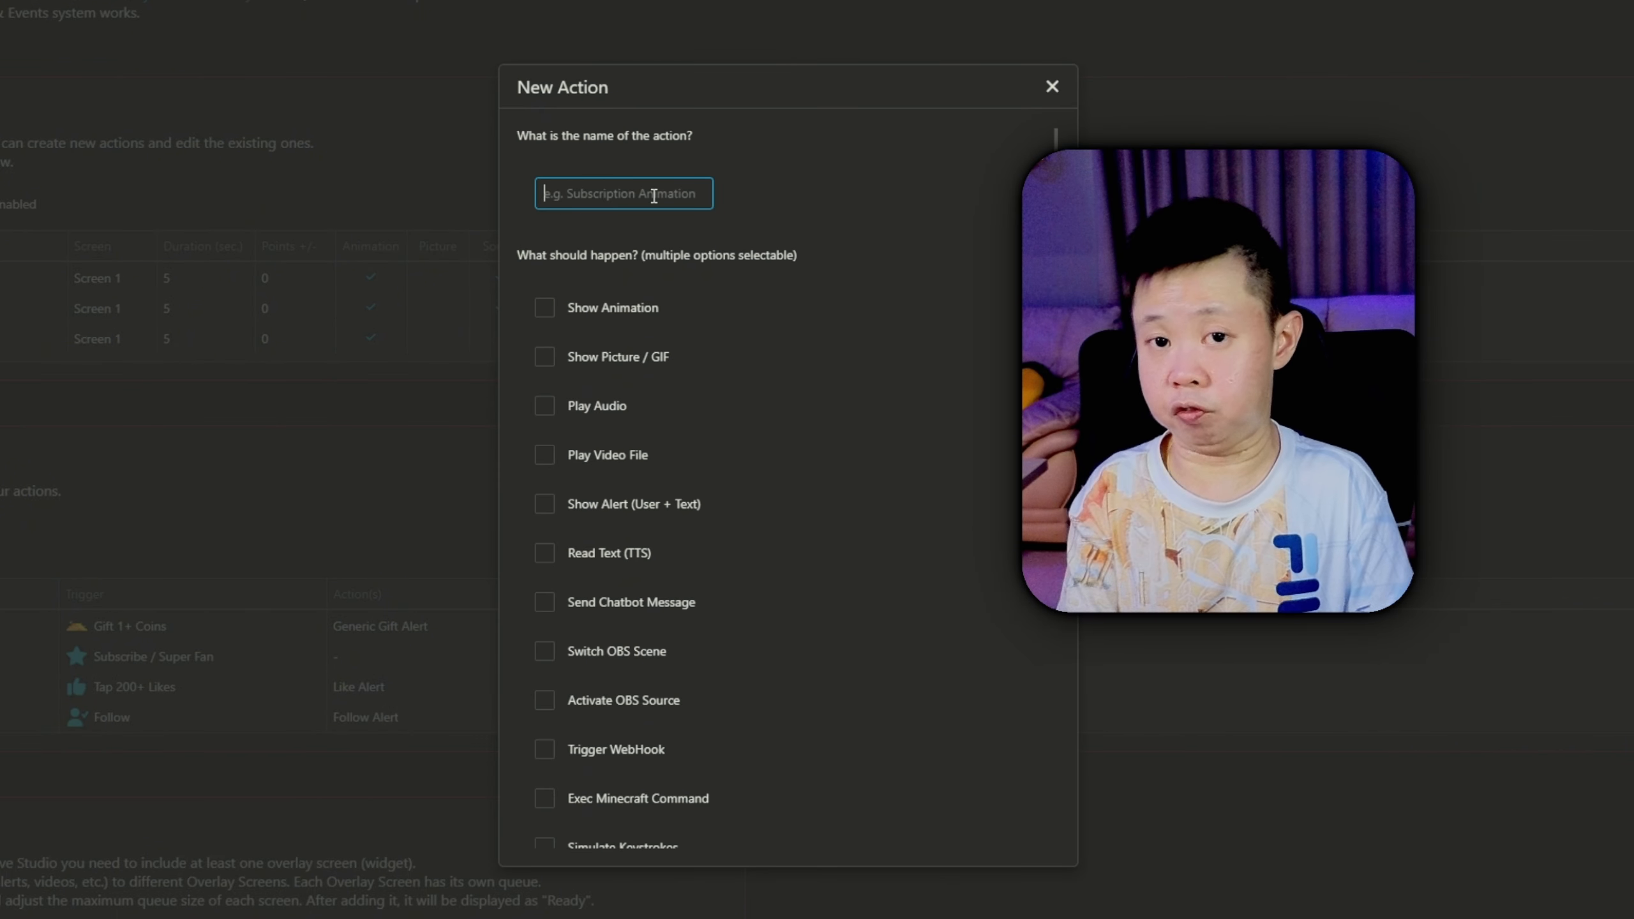
pyautogui.write('alert testing')
pyautogui.click(521, 255)
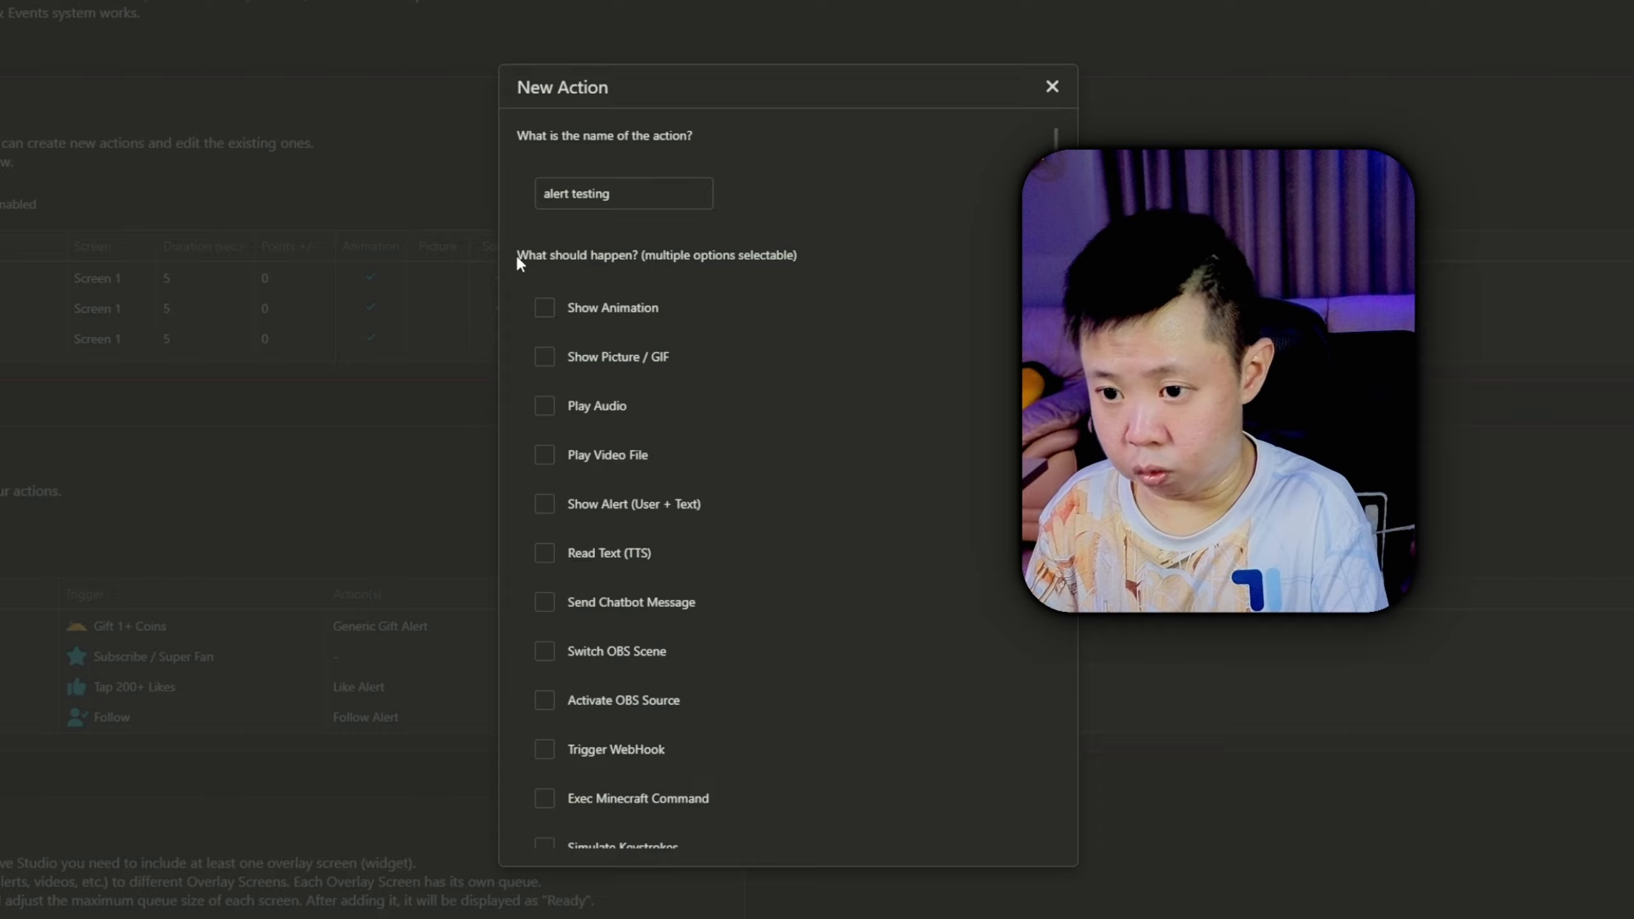
# Enable Show Animation, Play Audio and Show Alert (User + Text) for the "alert testing" action
pyautogui.click(575, 310)
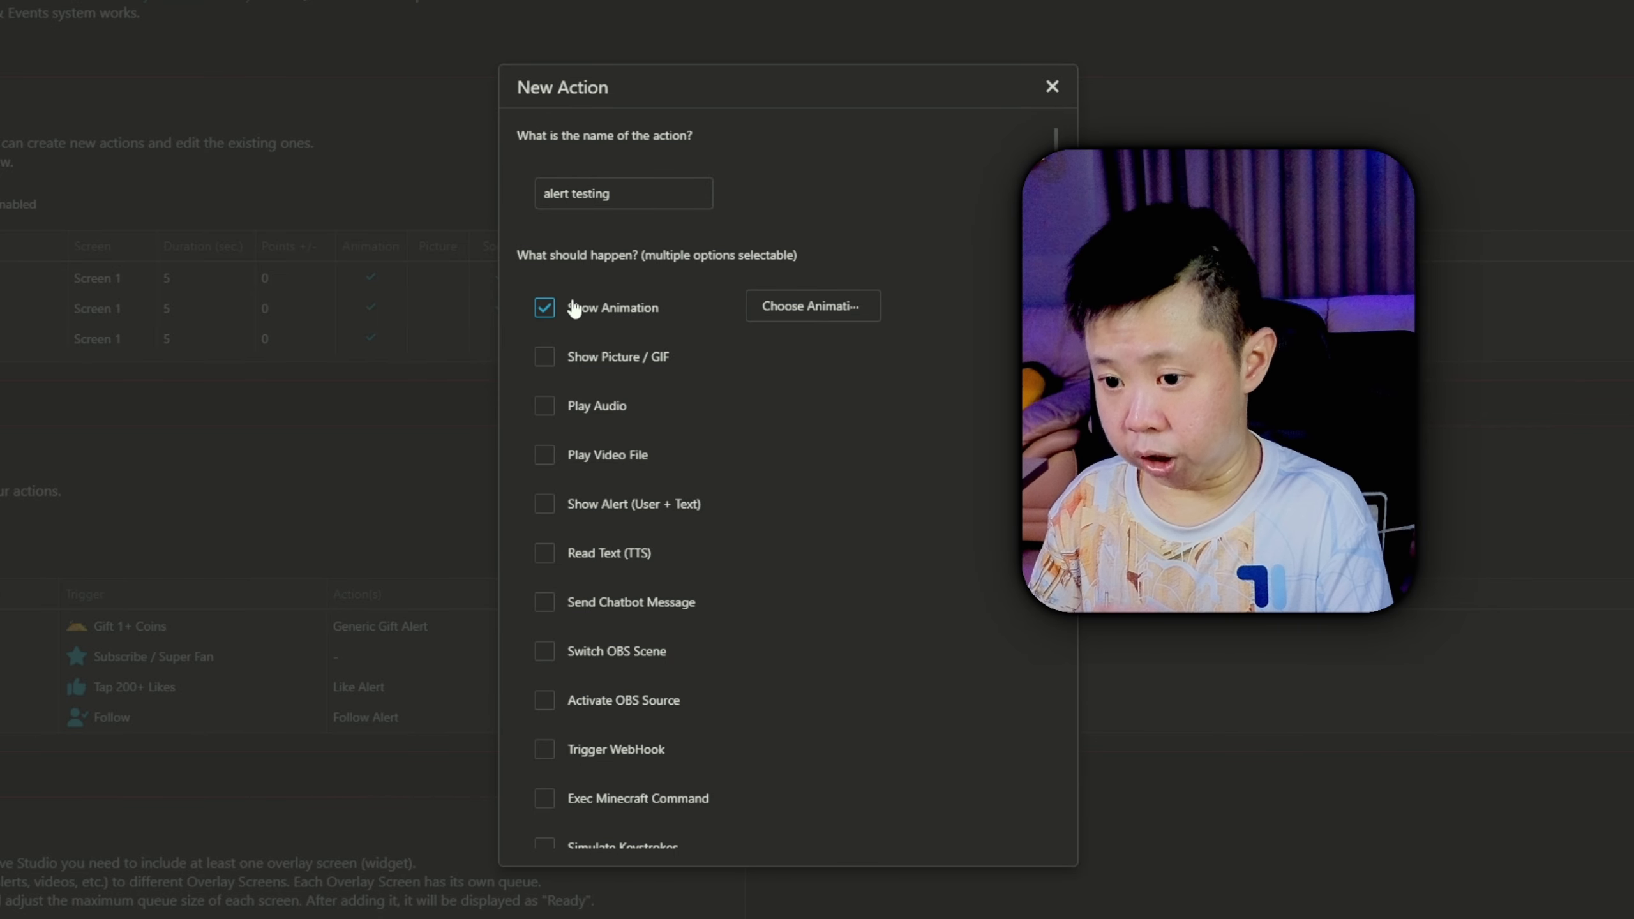
pyautogui.click(588, 410)
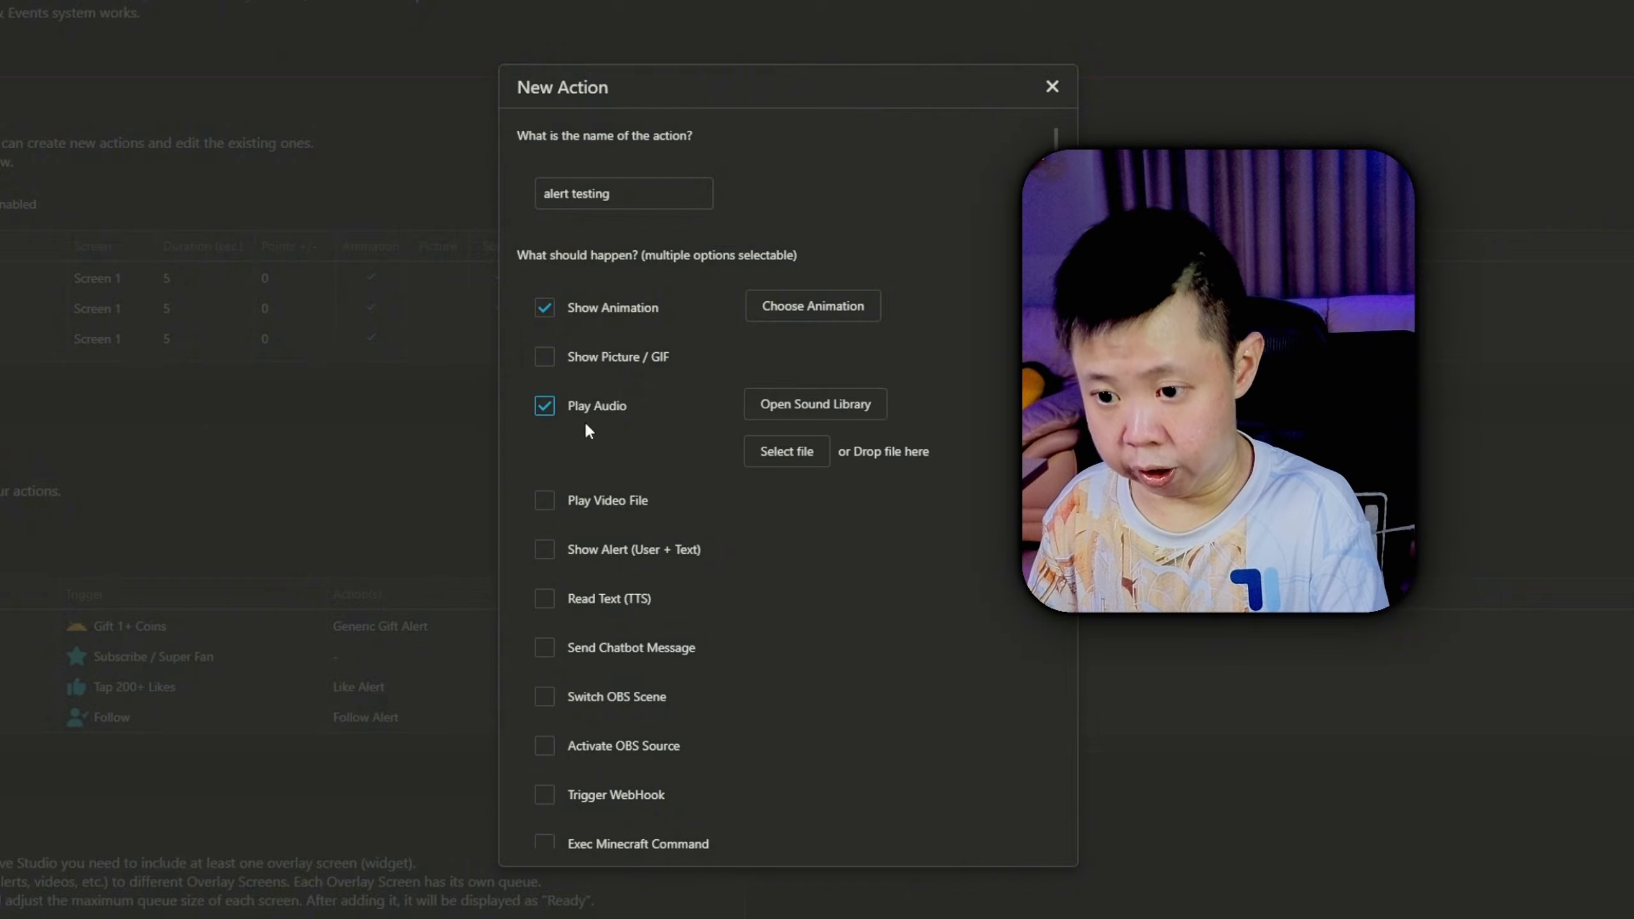
pyautogui.click(583, 554)
# Choose the gift animation LEVEL_CHEST_archived.json for the action
pyautogui.click(790, 317)
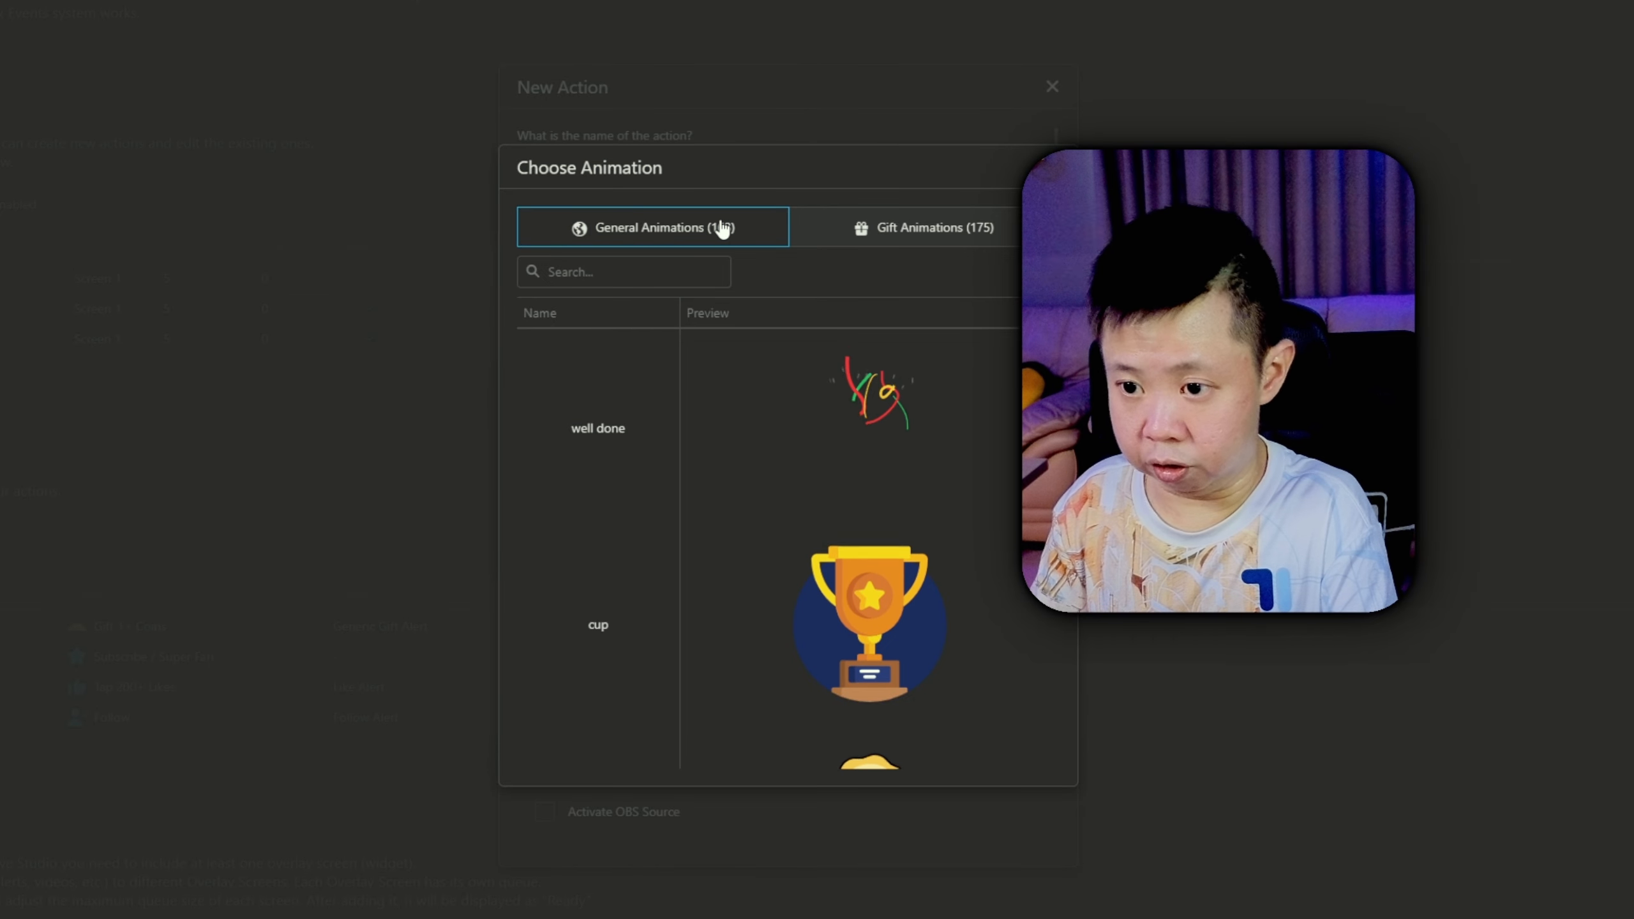
pyautogui.click(886, 242)
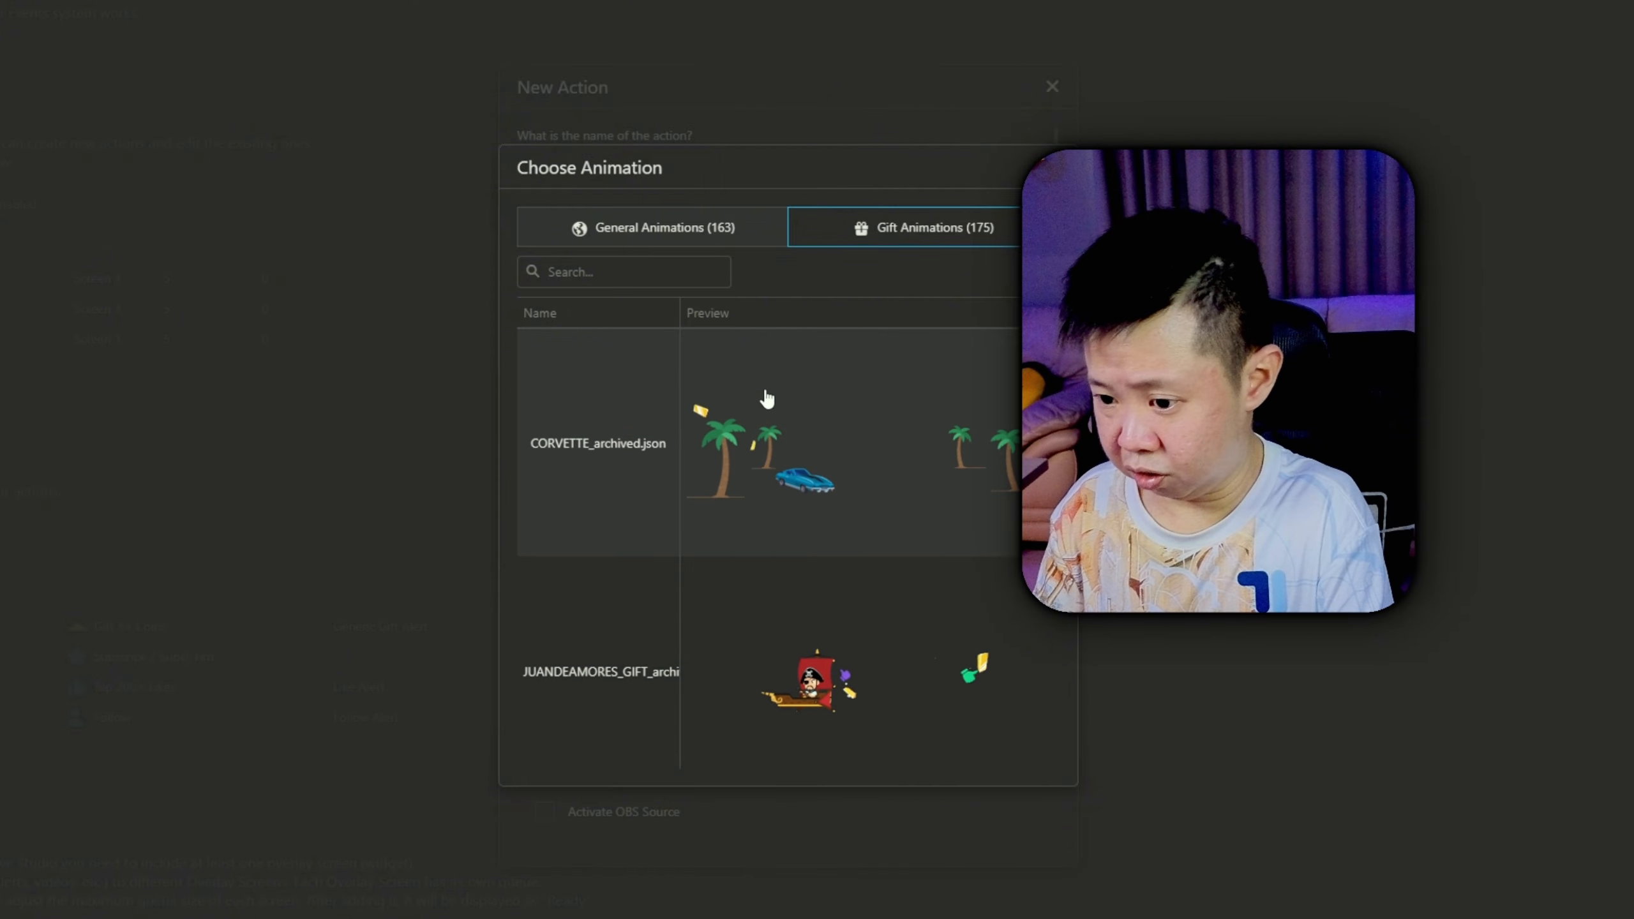
pyautogui.scroll(-5, 767, 399)
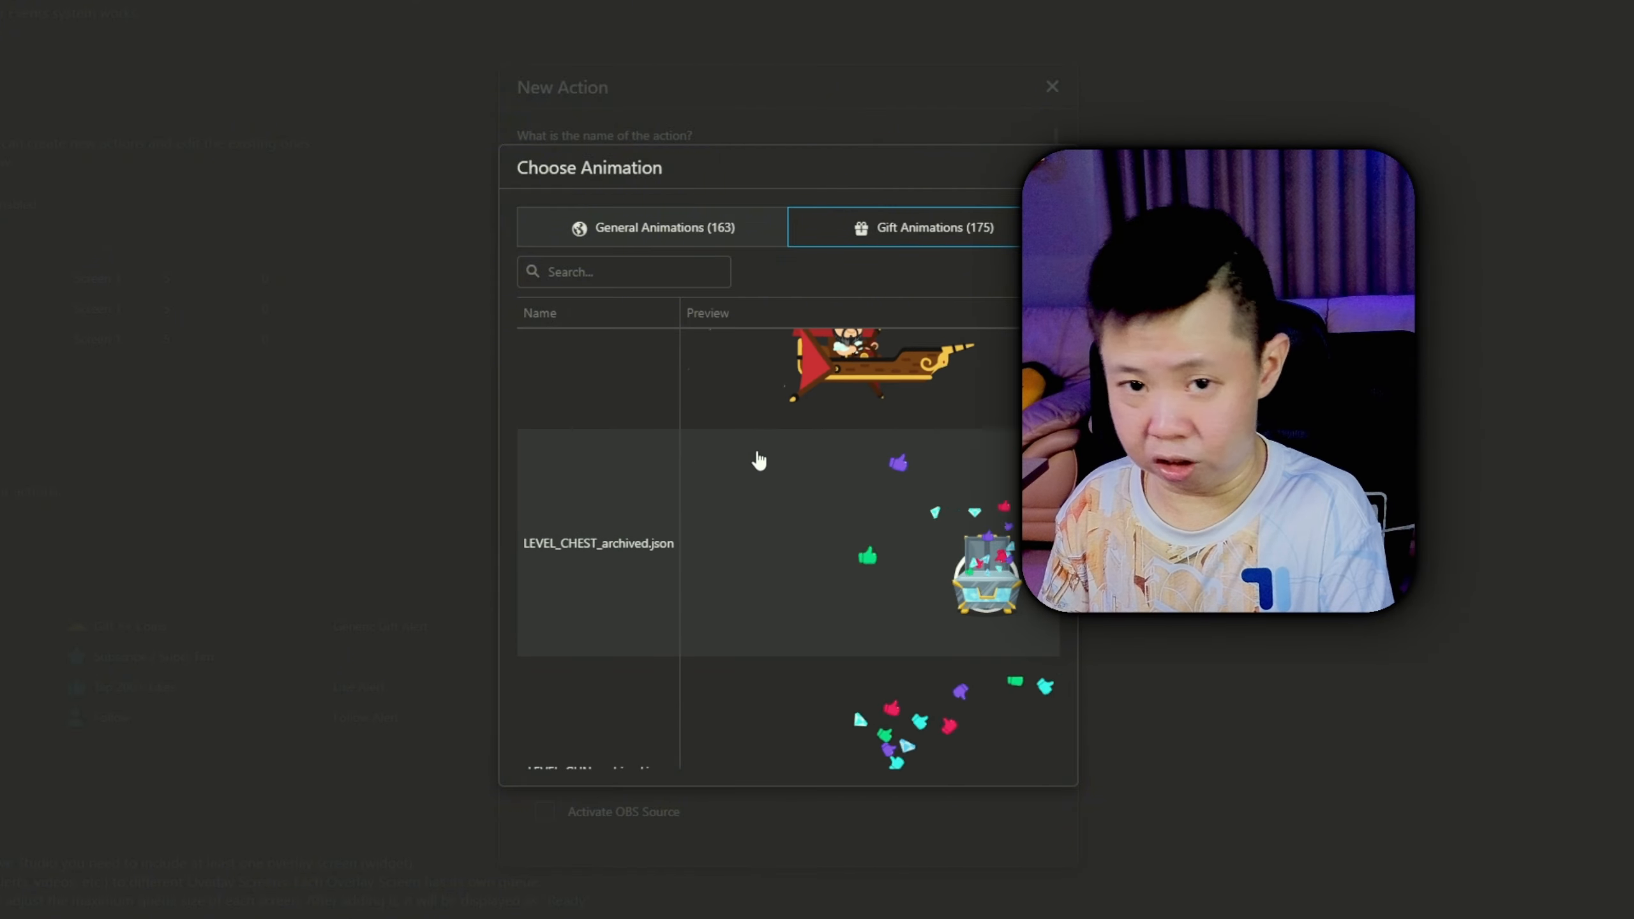
pyautogui.scroll(-1, 746, 509)
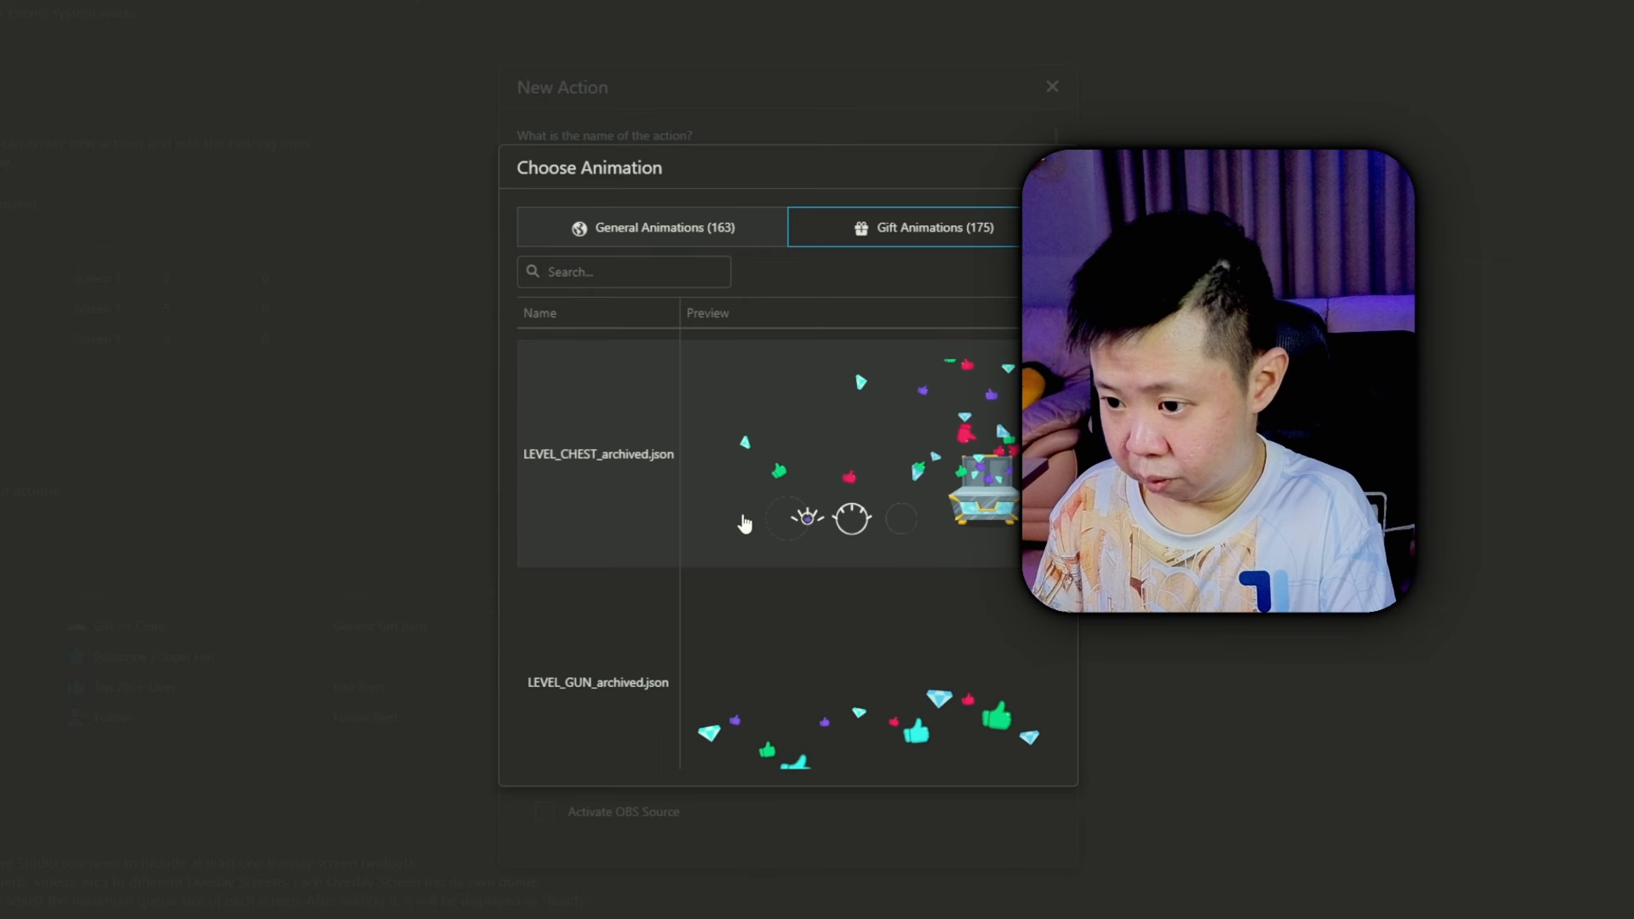
pyautogui.click(745, 523)
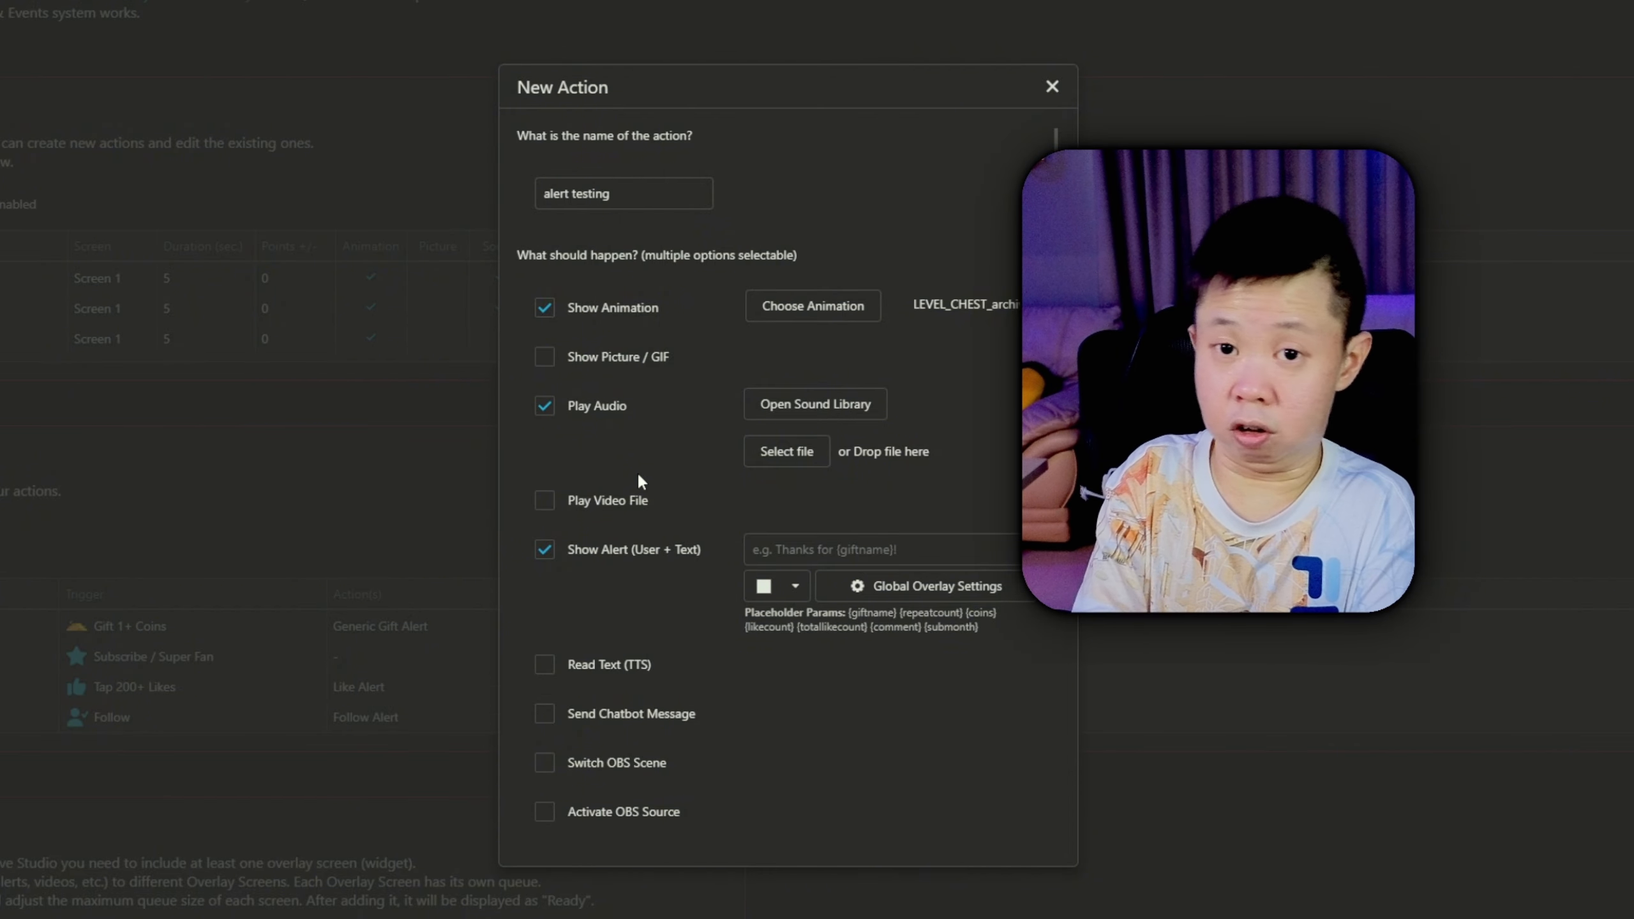
# Play the Fart sound in the sound library and apply it as the action's audio
pyautogui.click(545, 356)
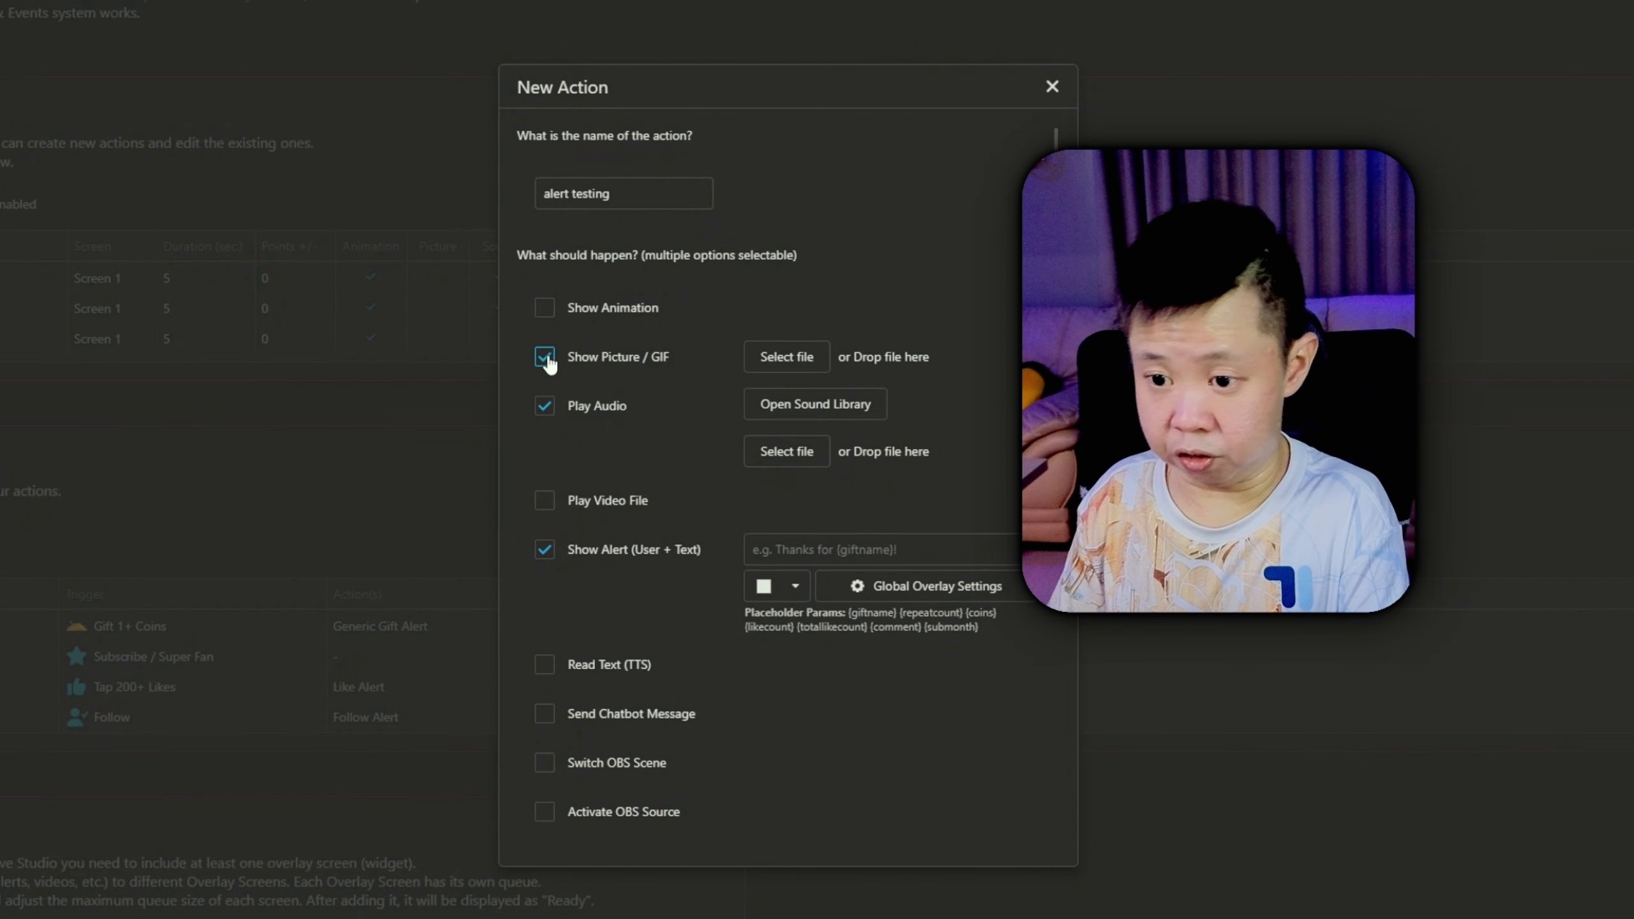
pyautogui.click(783, 358)
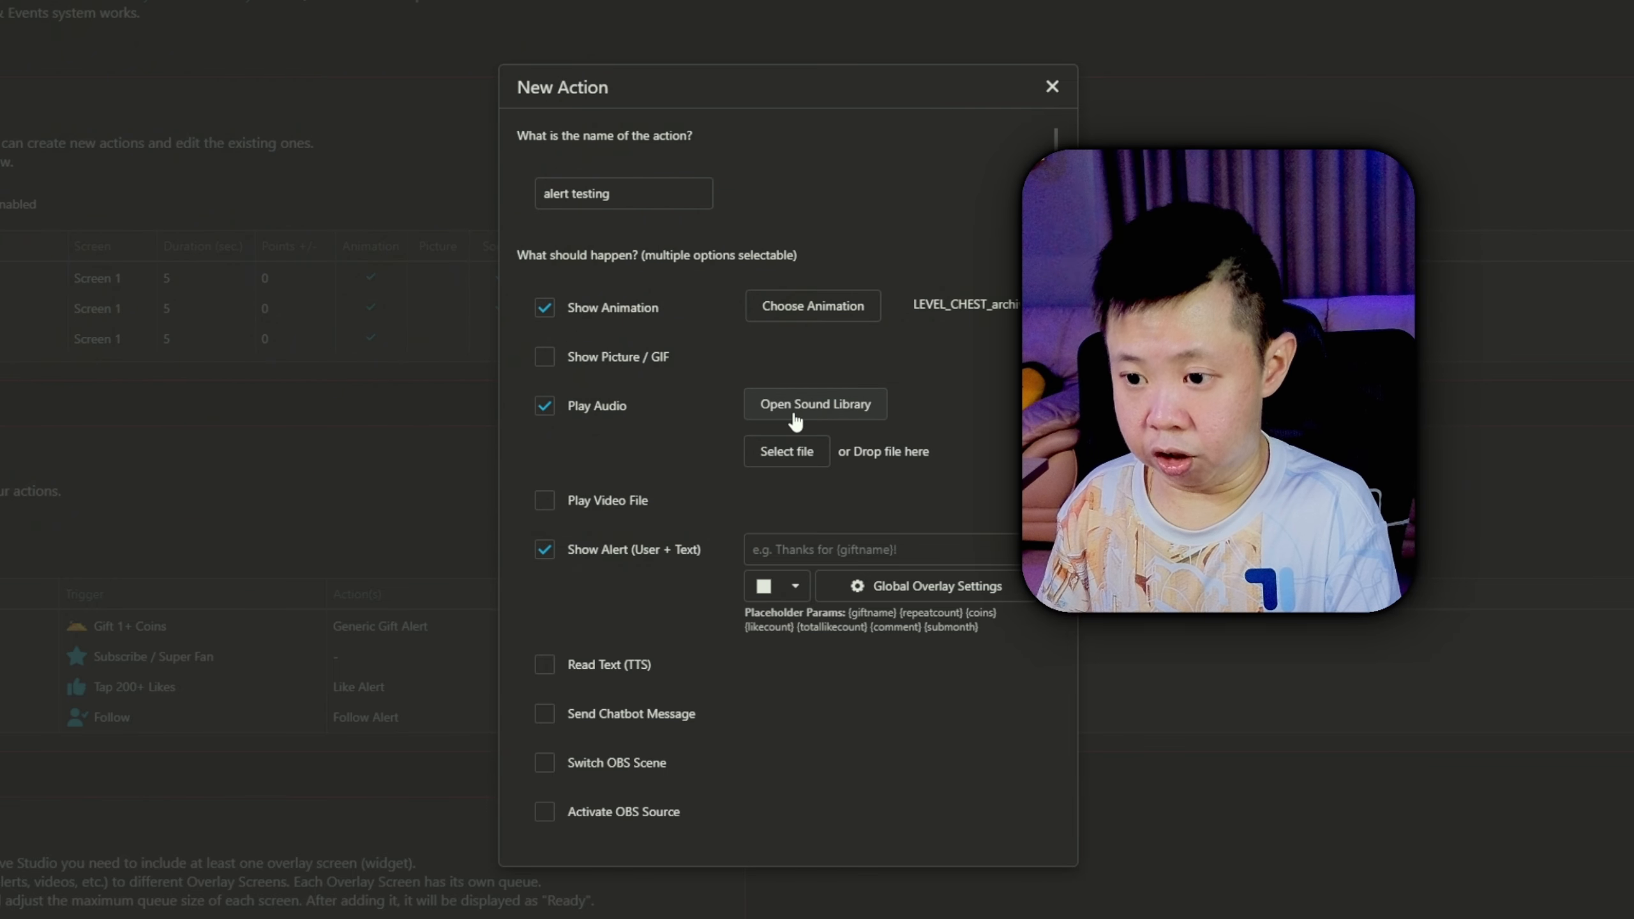
pyautogui.click(797, 406)
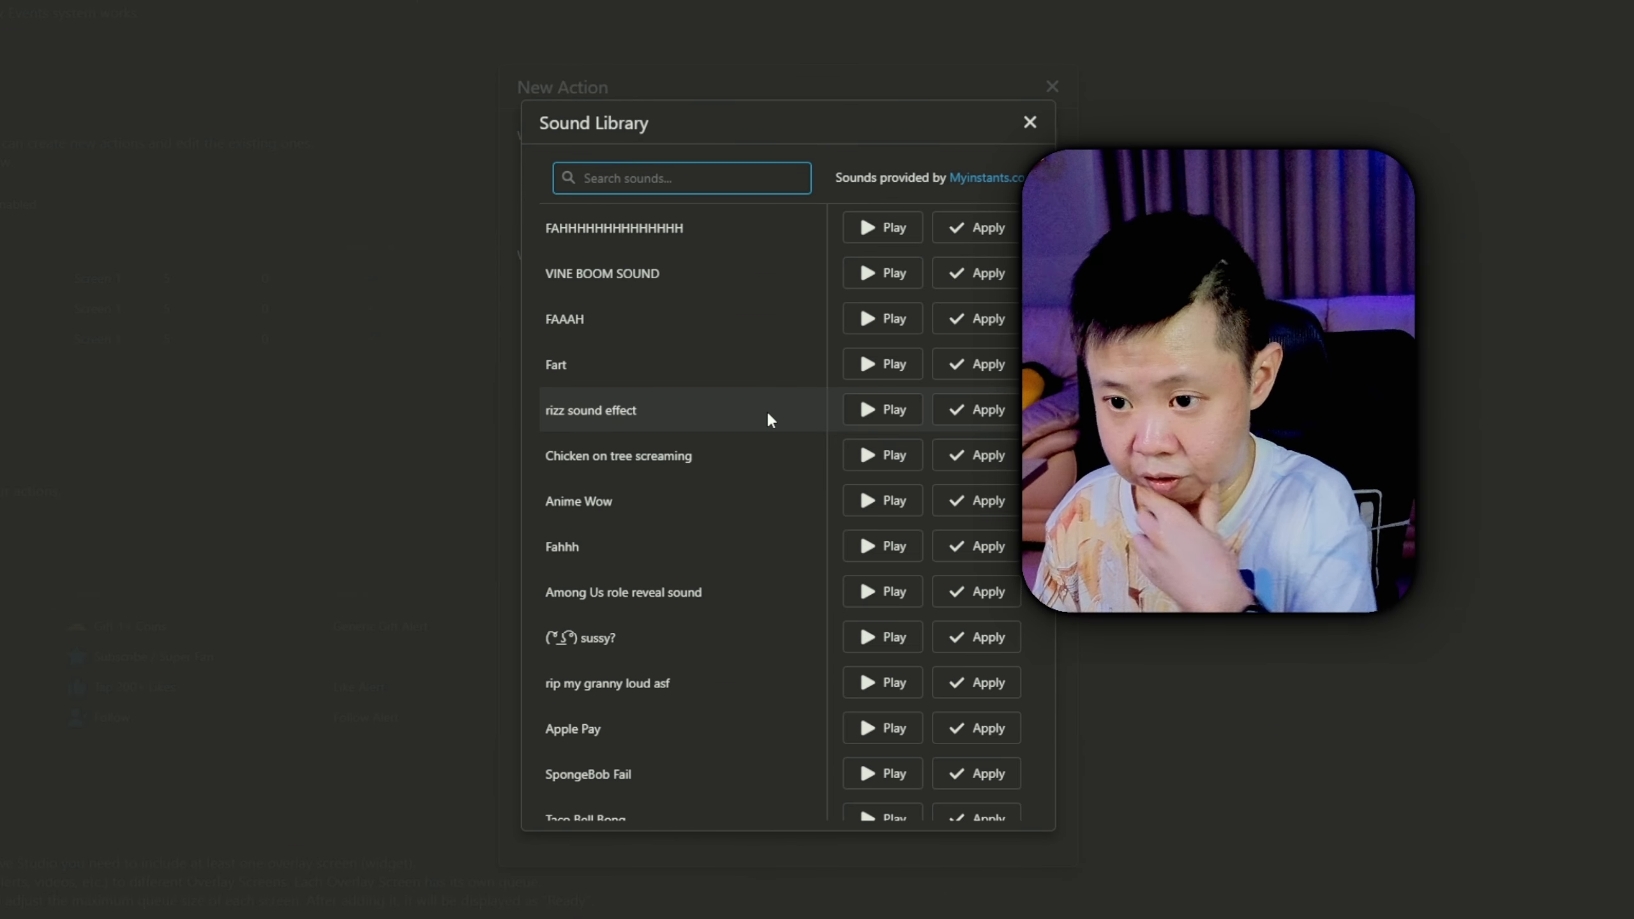
pyautogui.click(882, 369)
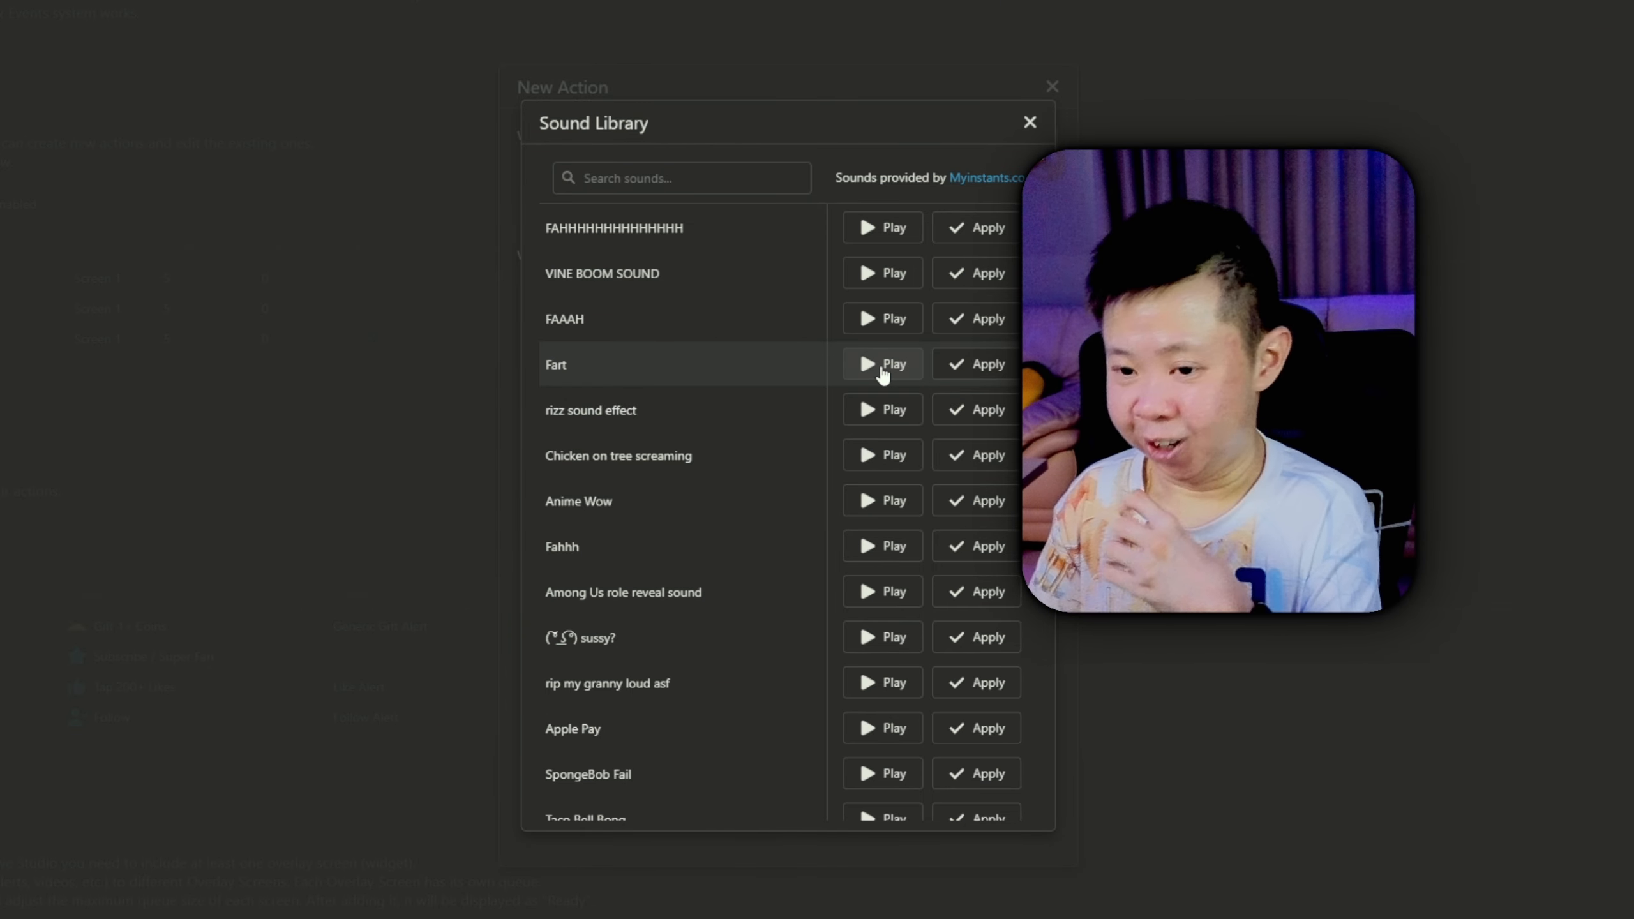
pyautogui.click(978, 366)
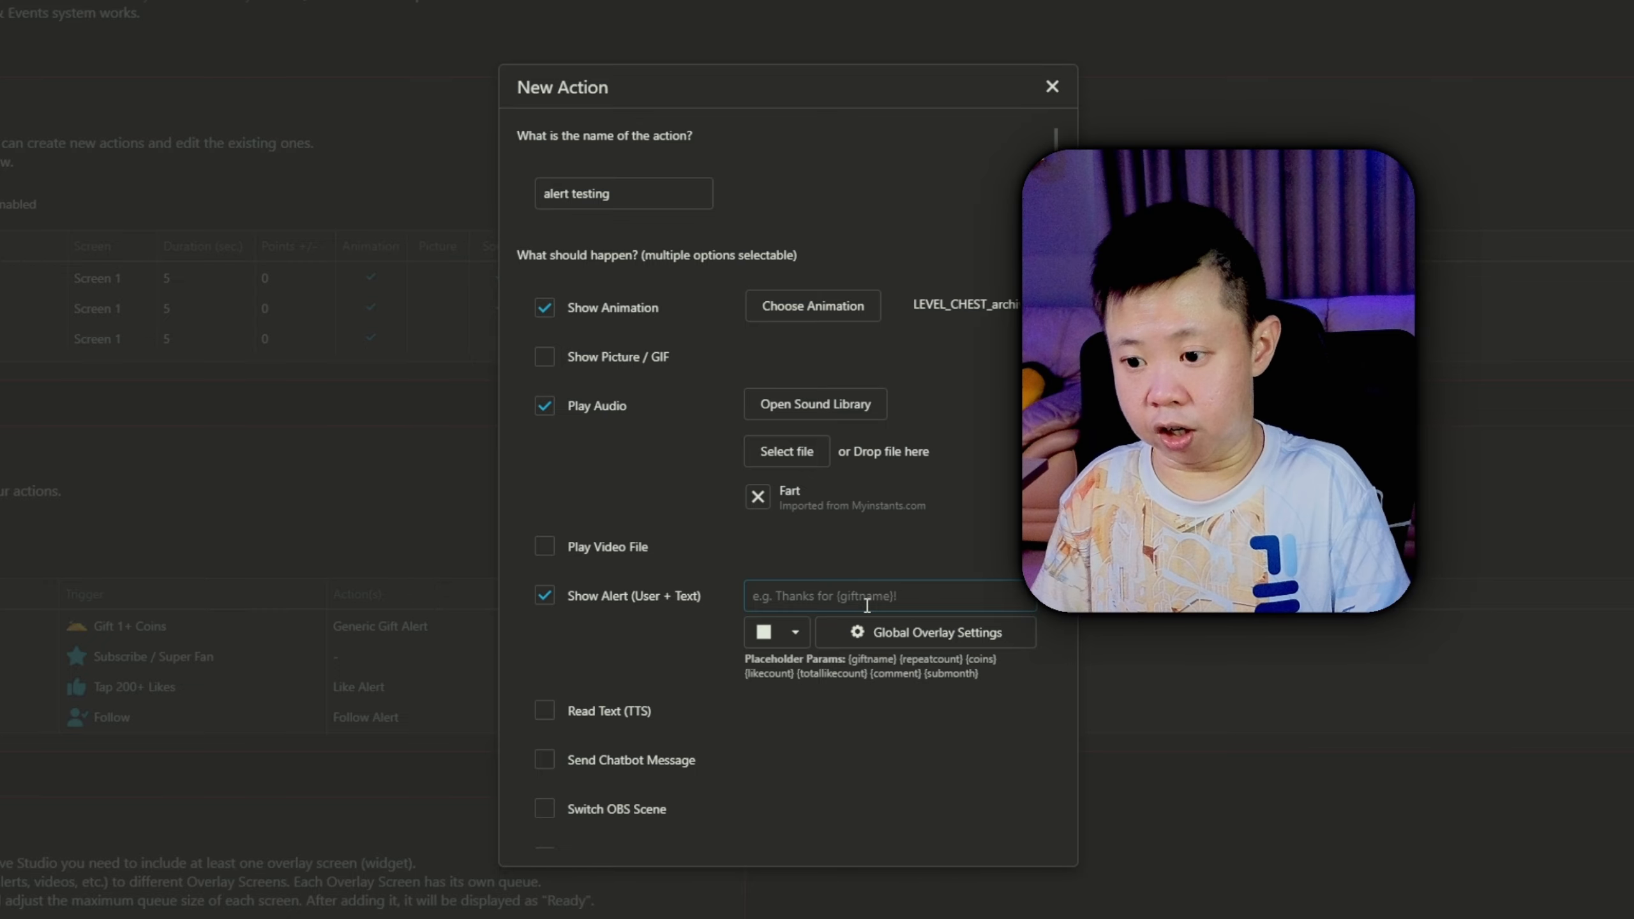
# Review the font, text effect, border and username options in the alert's global overlay settings
pyautogui.click(875, 638)
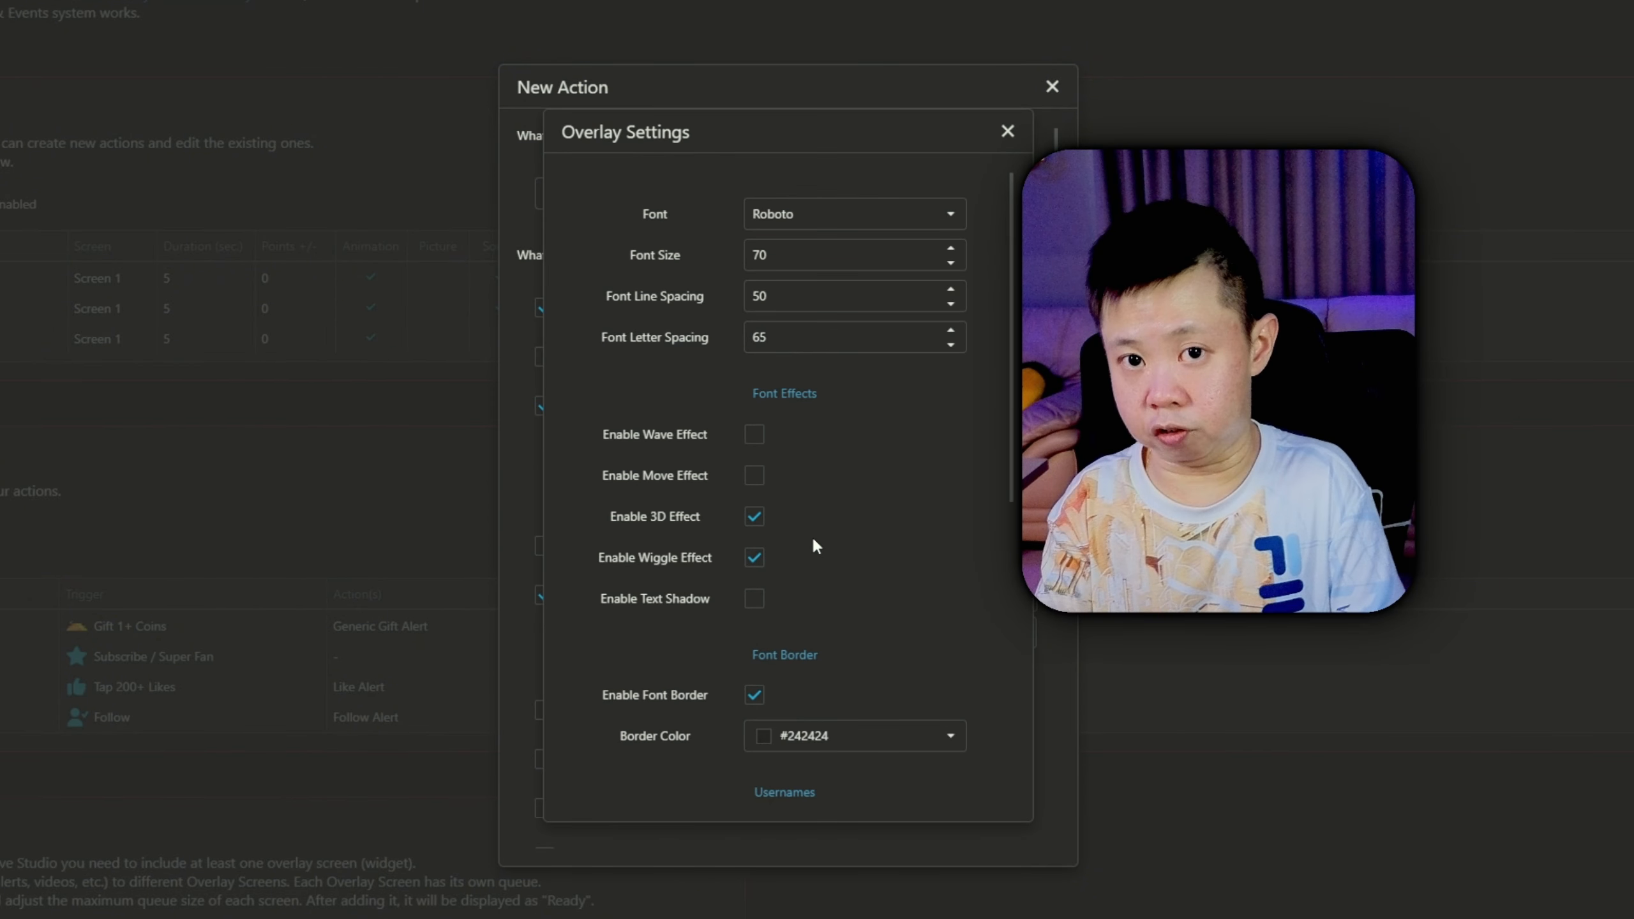
pyautogui.scroll(-3, 814, 545)
pyautogui.scroll(2, 830, 415)
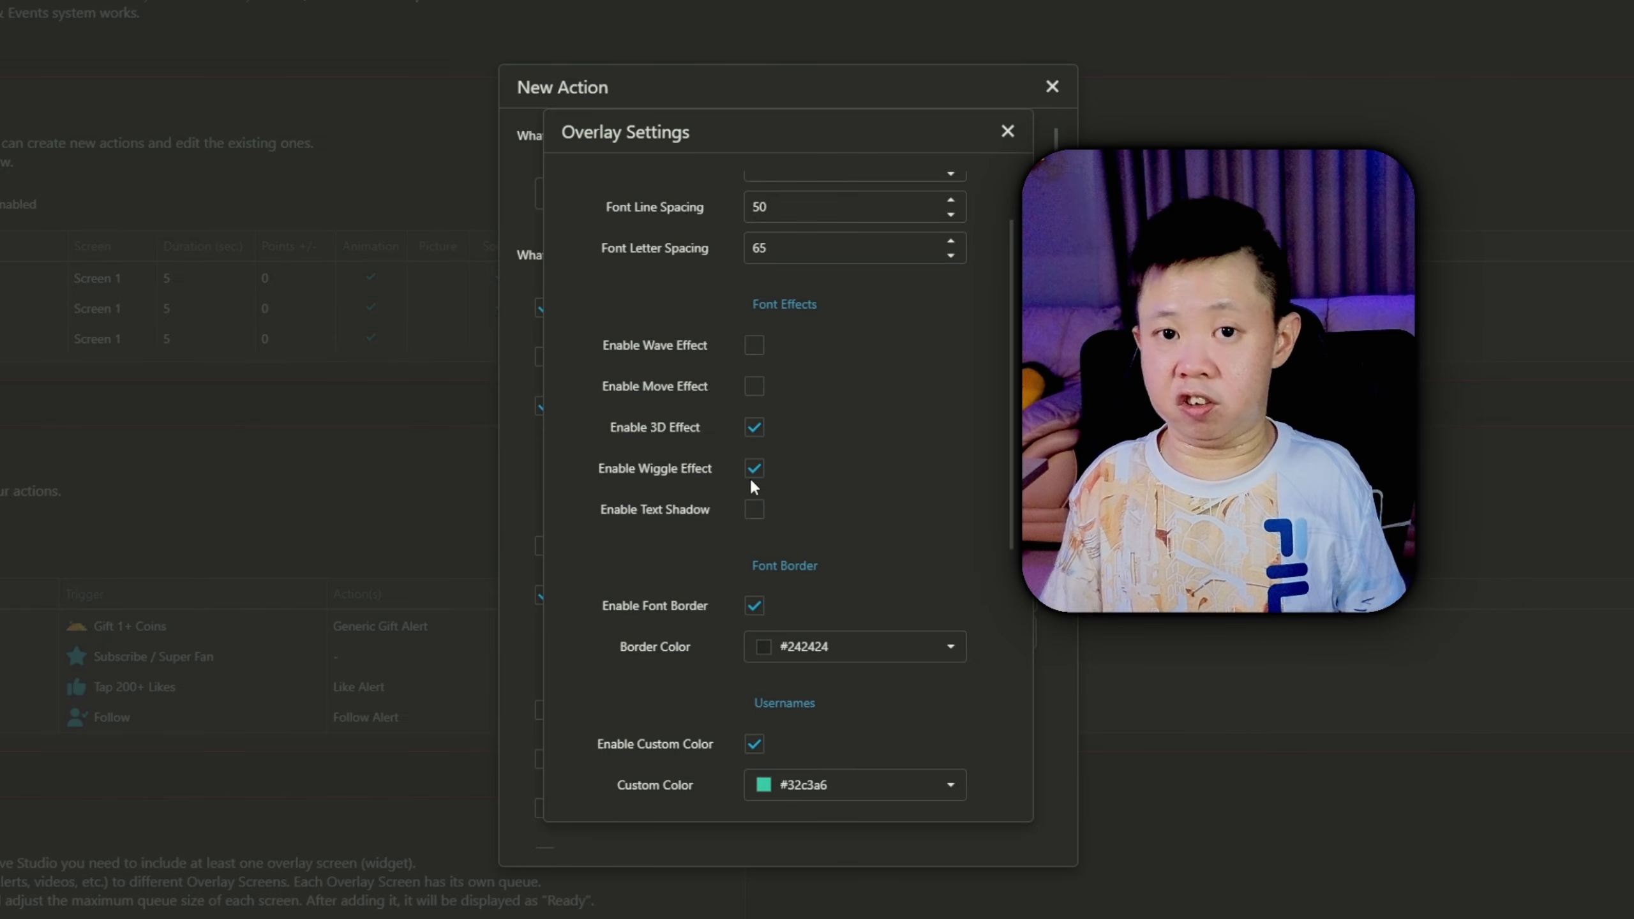
pyautogui.scroll(-5, 755, 486)
pyautogui.click(1007, 132)
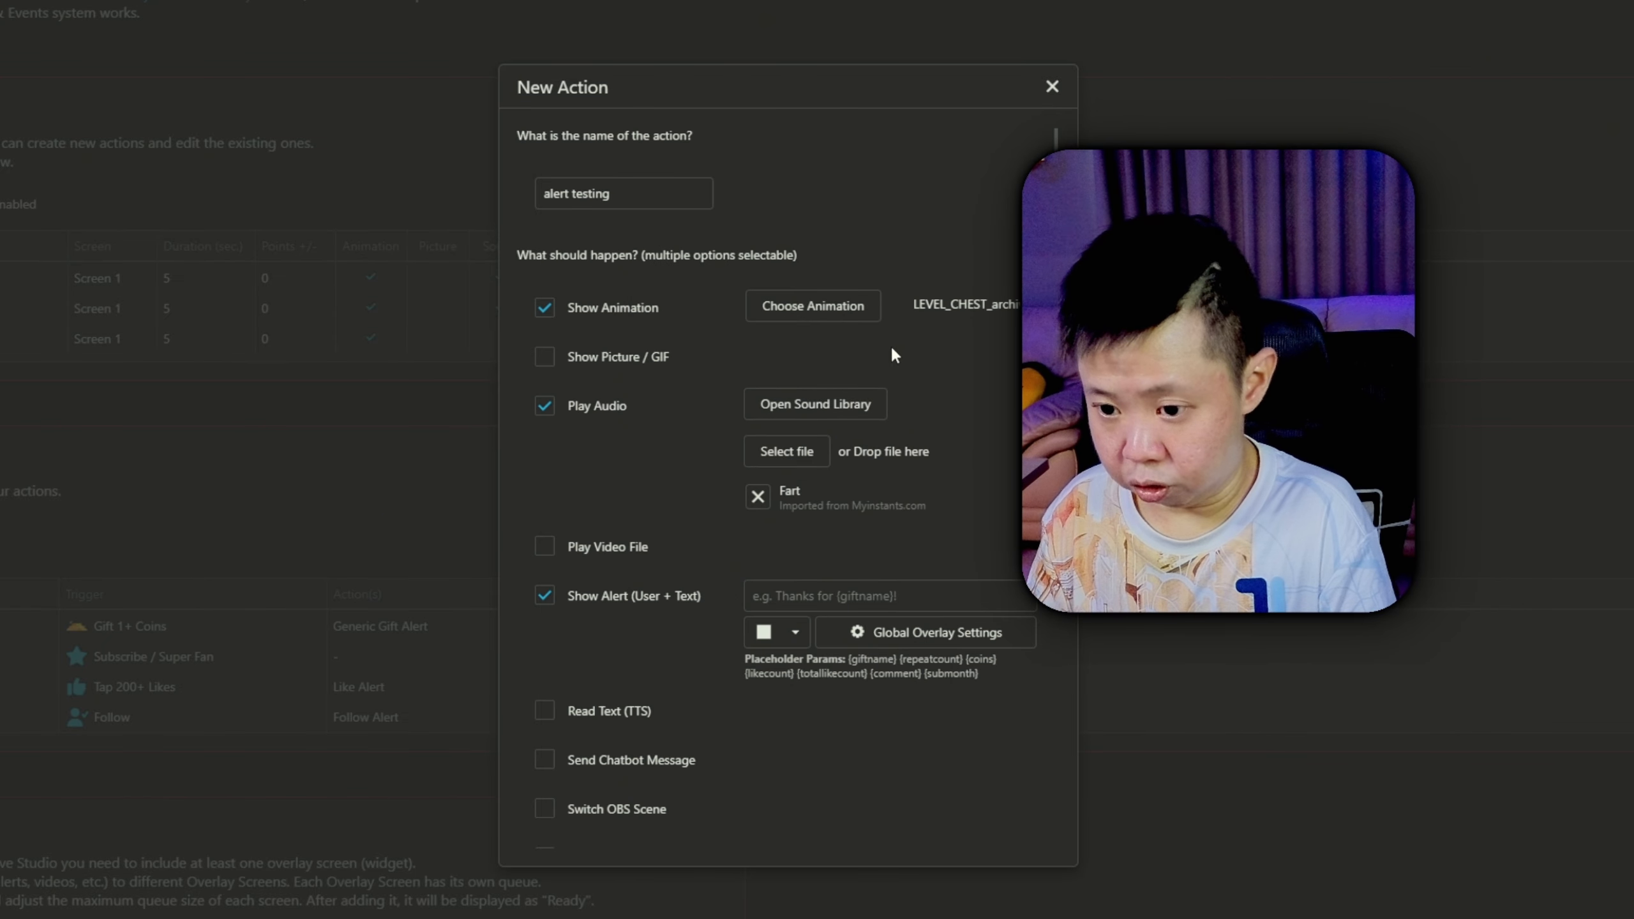
# Set the action's display duration to 5 seconds
pyautogui.scroll(-9, 817, 489)
pyautogui.scroll(-4, 819, 490)
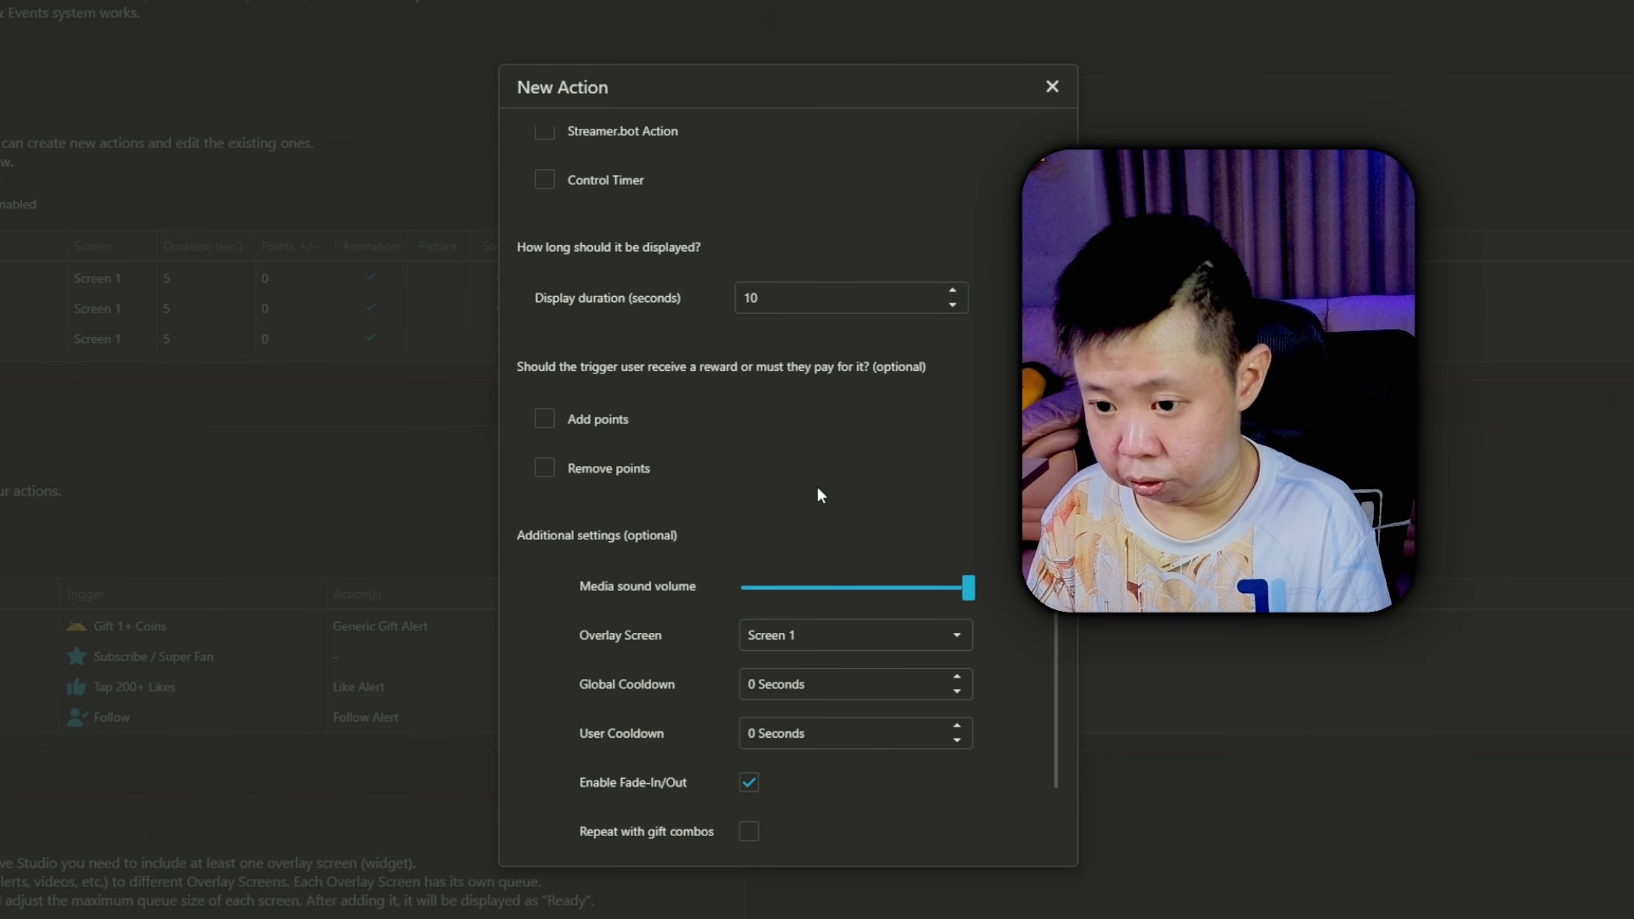
pyautogui.moveTo(777, 301); pyautogui.dragTo(671, 300)
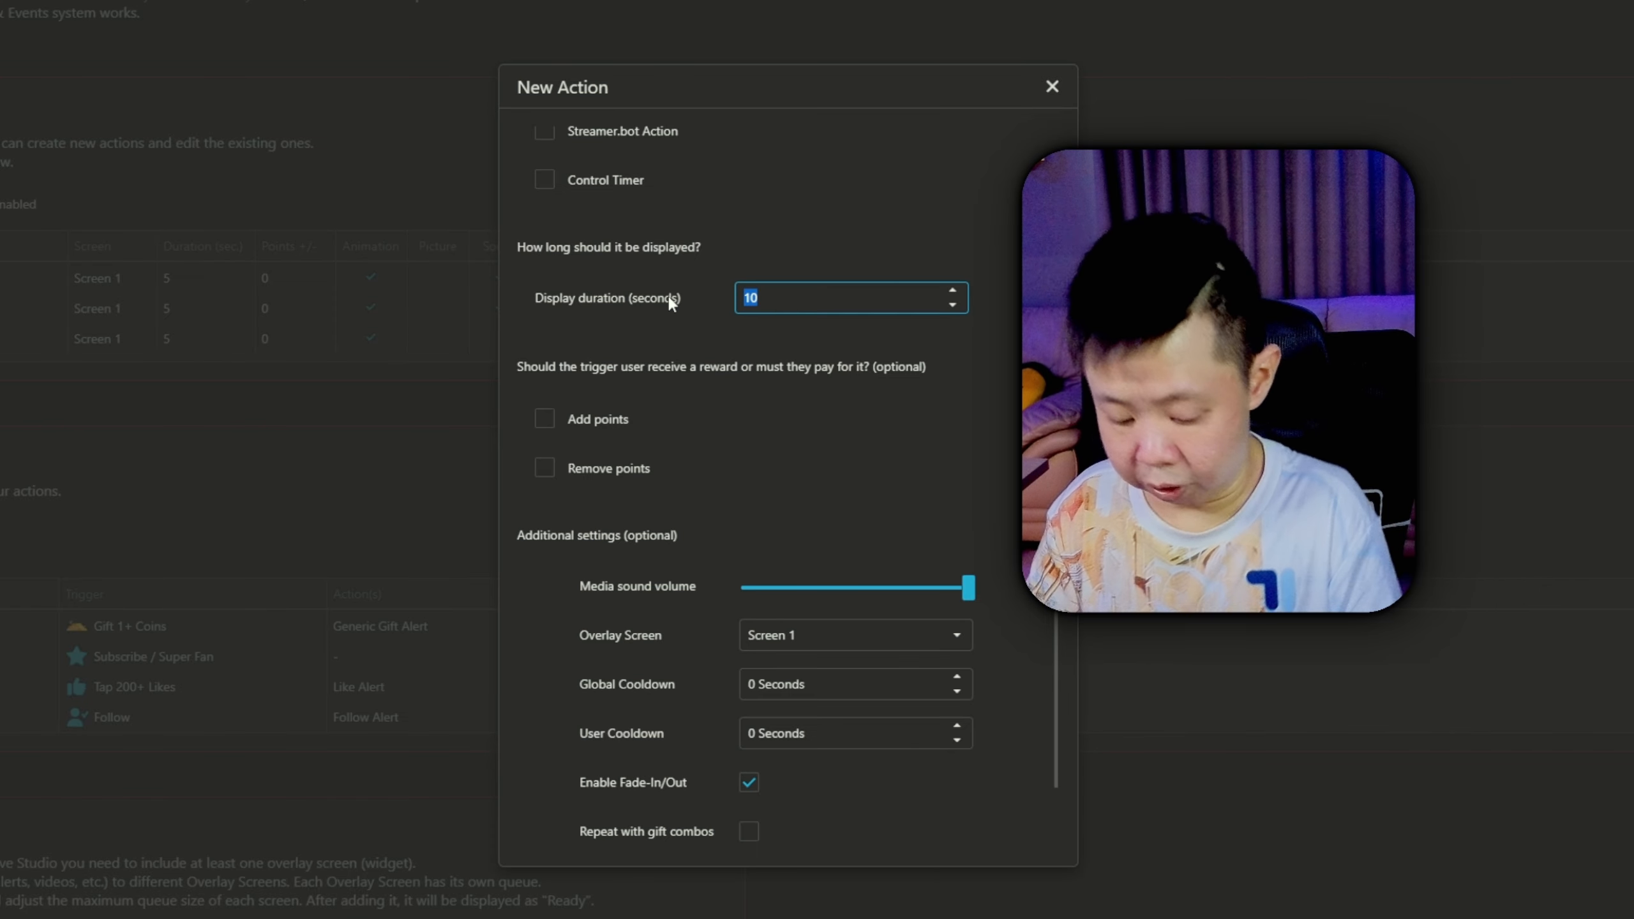
pyautogui.press('BackSpace')
pyautogui.click(880, 422)
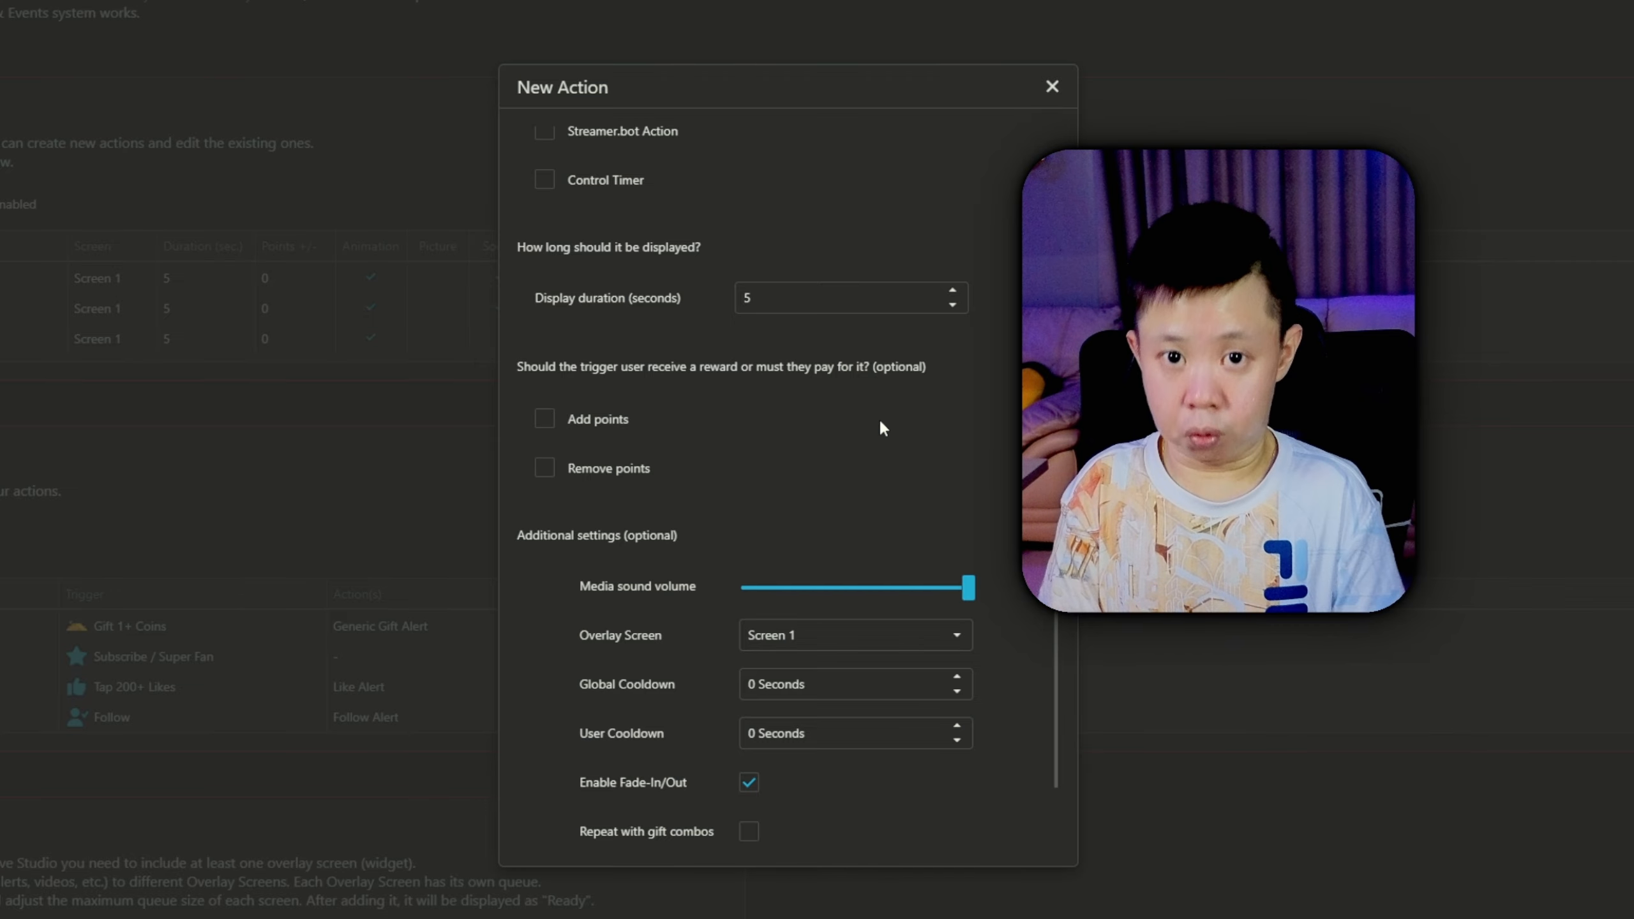
# Assign the "alert testing" action to overlay Screen 2 and save it
pyautogui.scroll(-3, 827, 428)
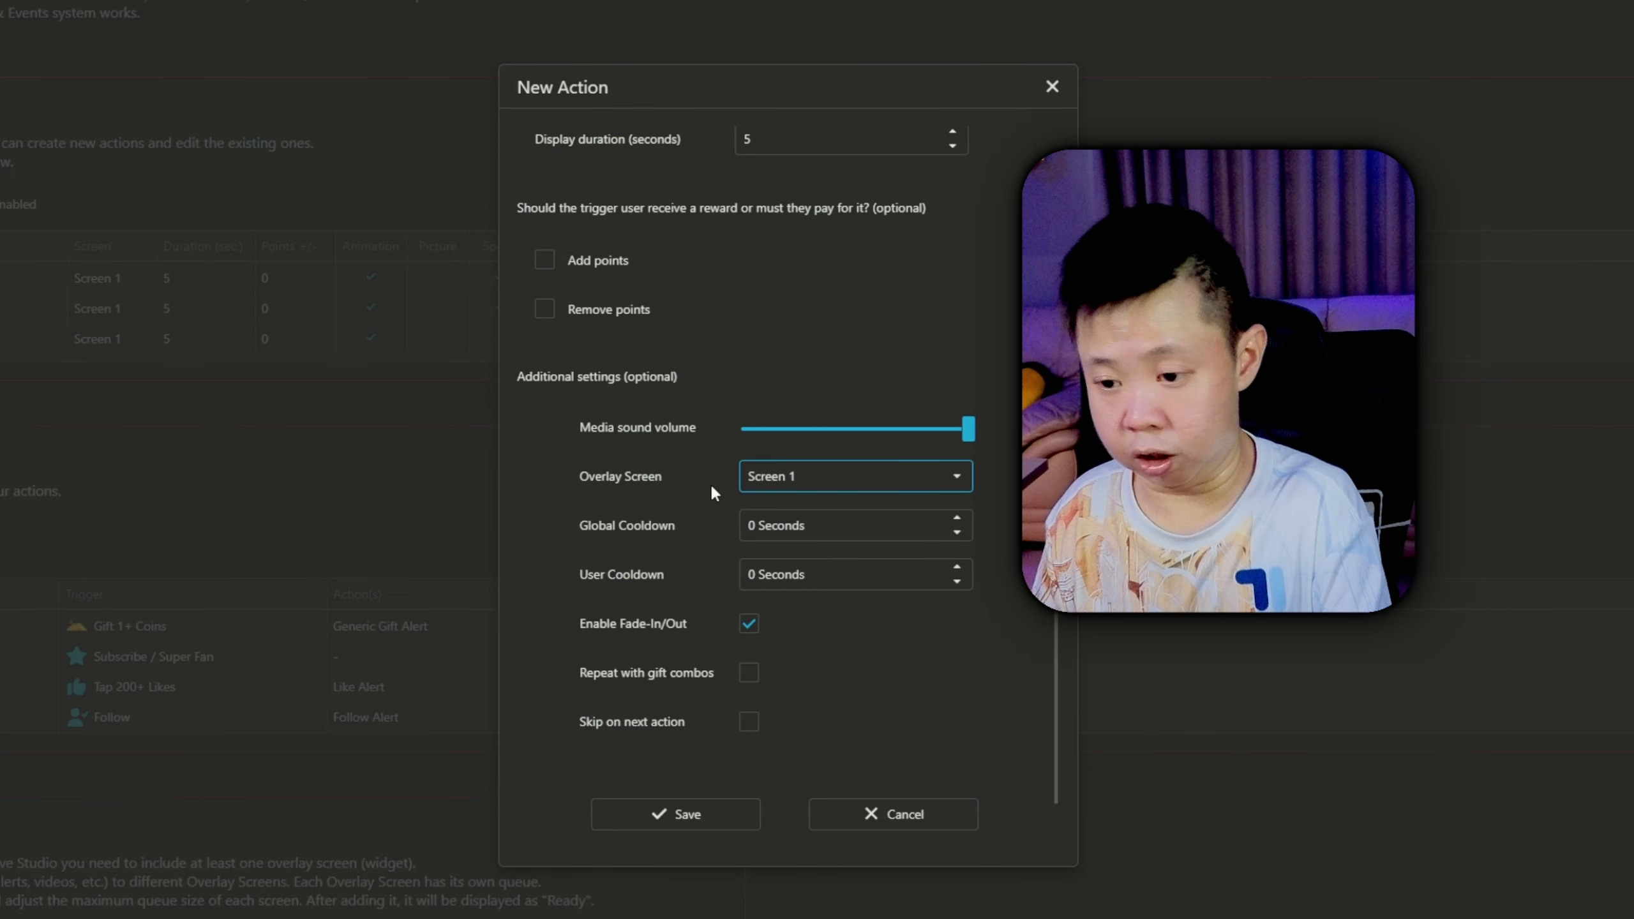
pyautogui.click(780, 478)
pyautogui.click(798, 538)
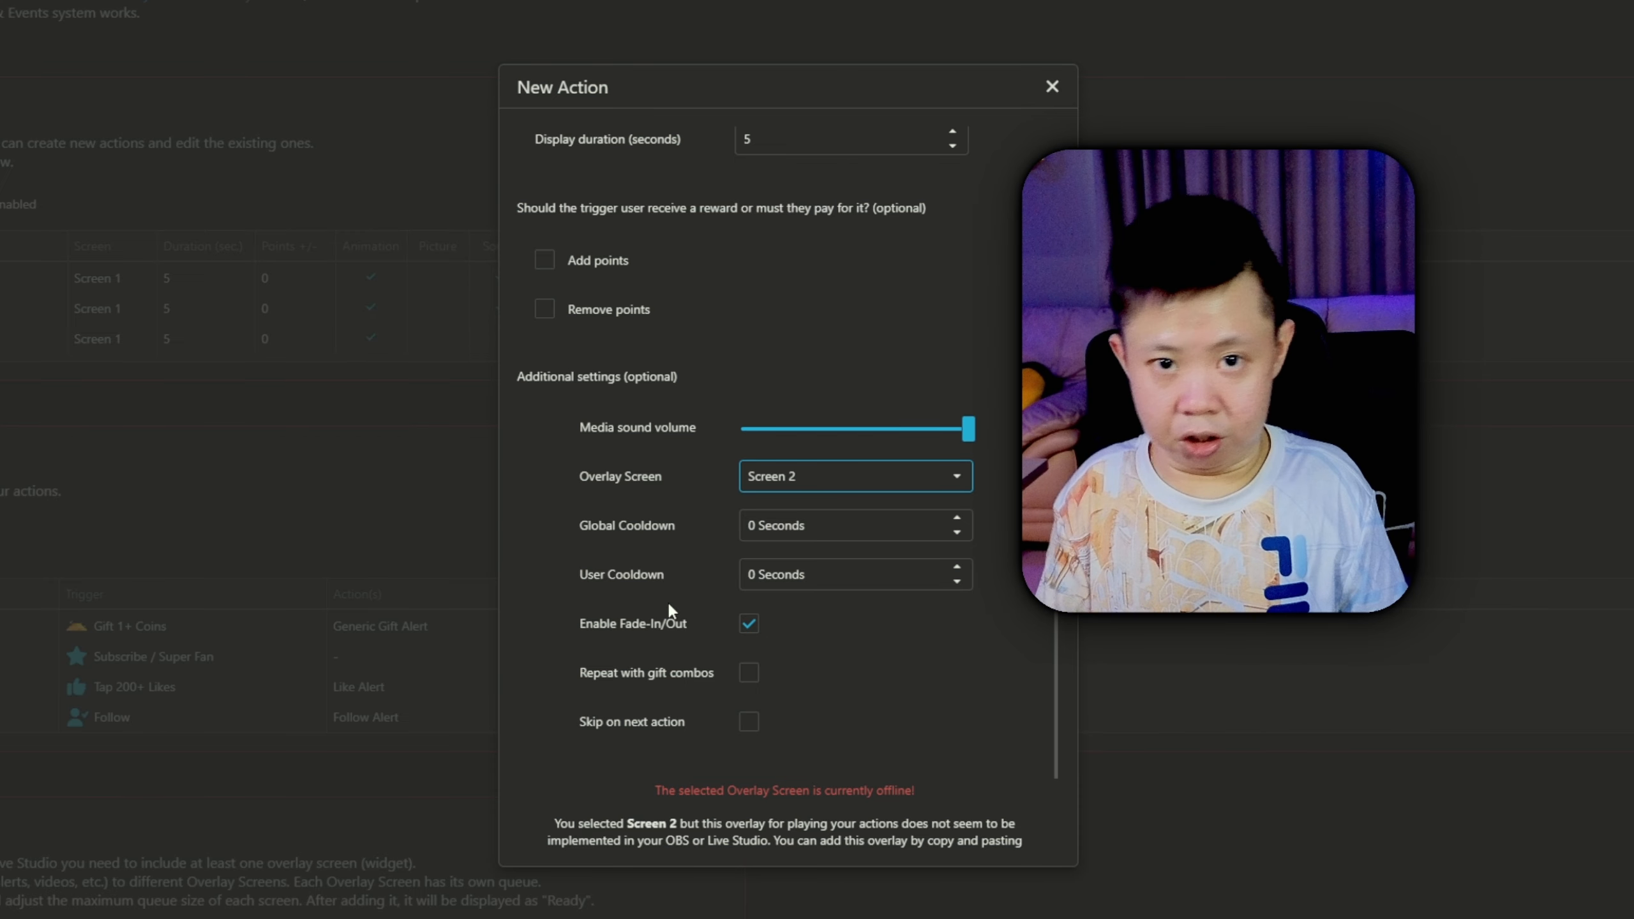
pyautogui.scroll(-3, 669, 612)
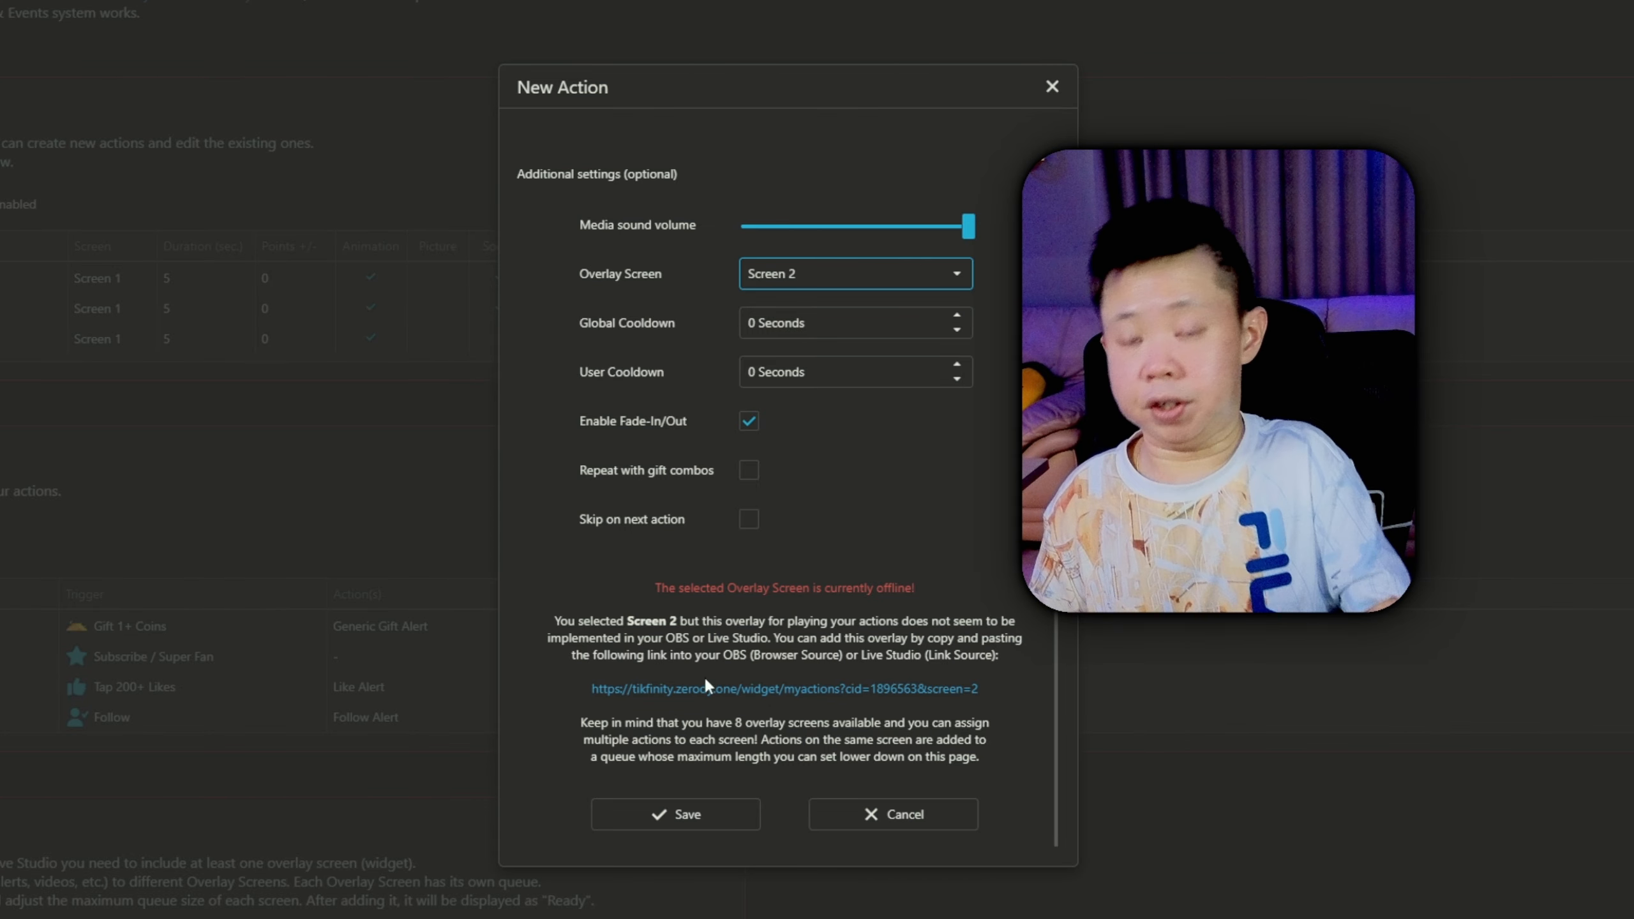
pyautogui.click(720, 823)
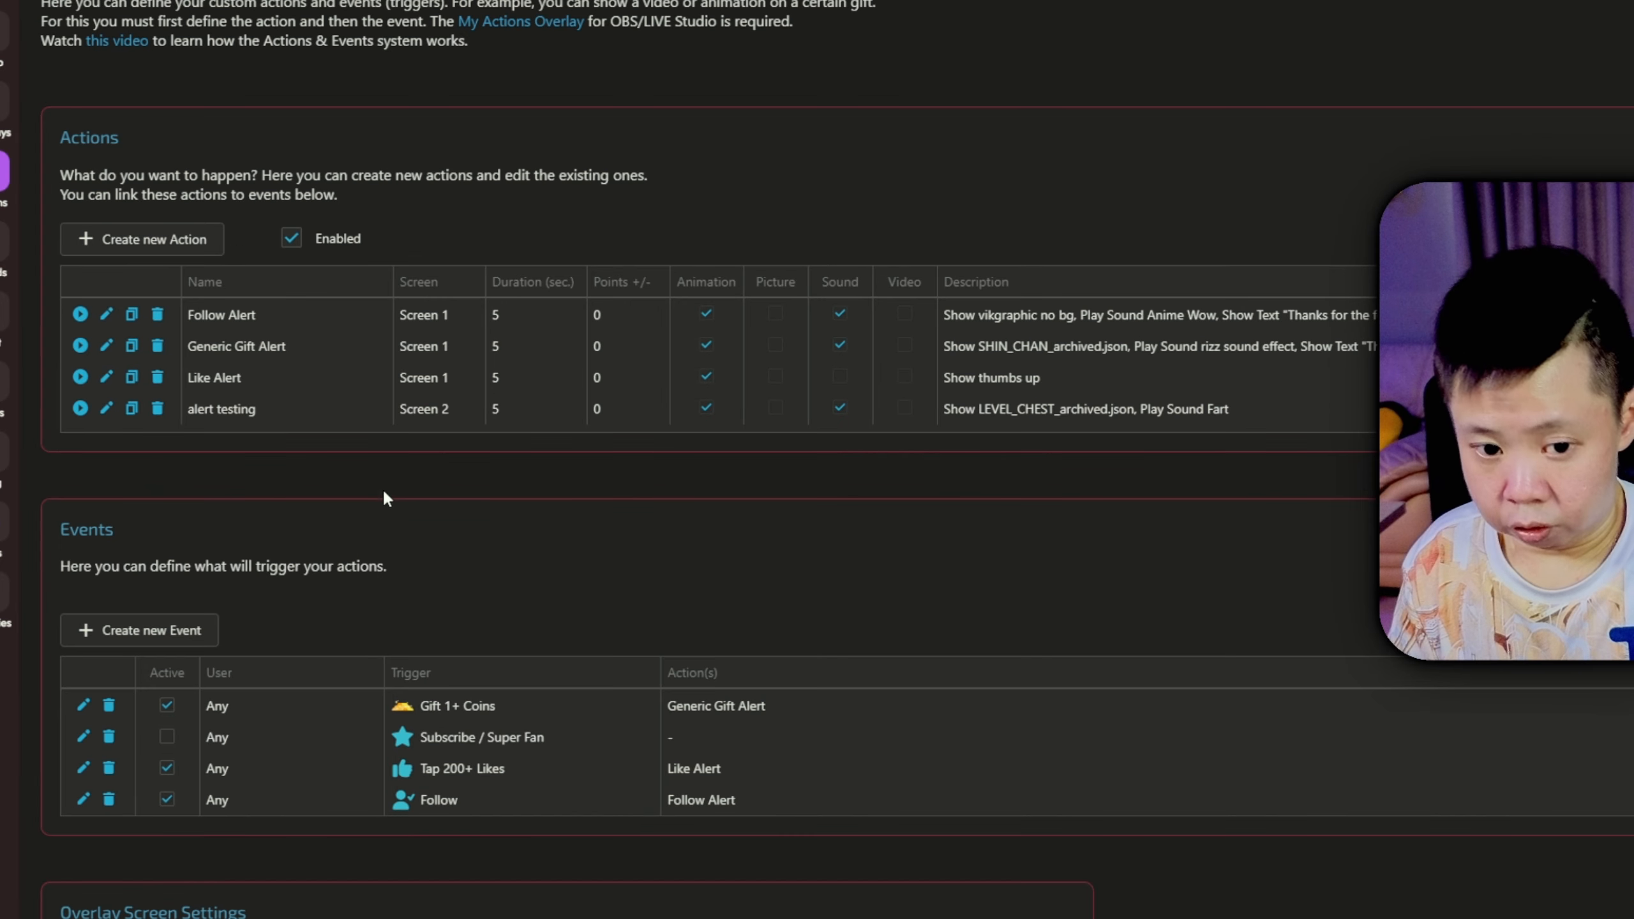
# Start creating a new event and review who and what can trigger it
pyautogui.scroll(-4, 392, 482)
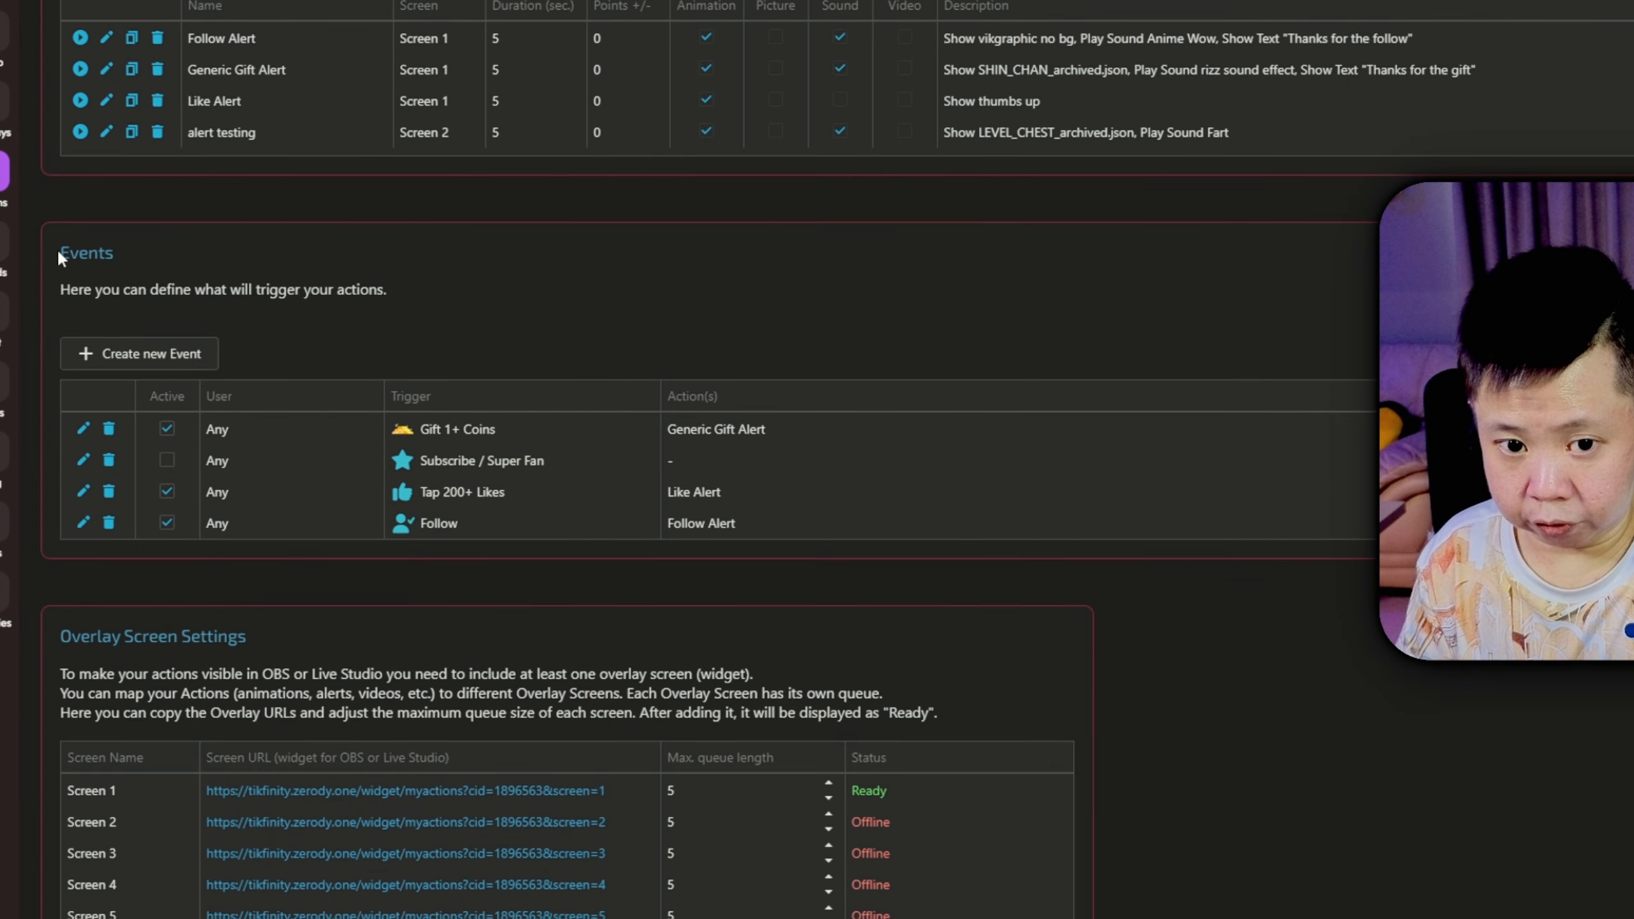
pyautogui.click(152, 362)
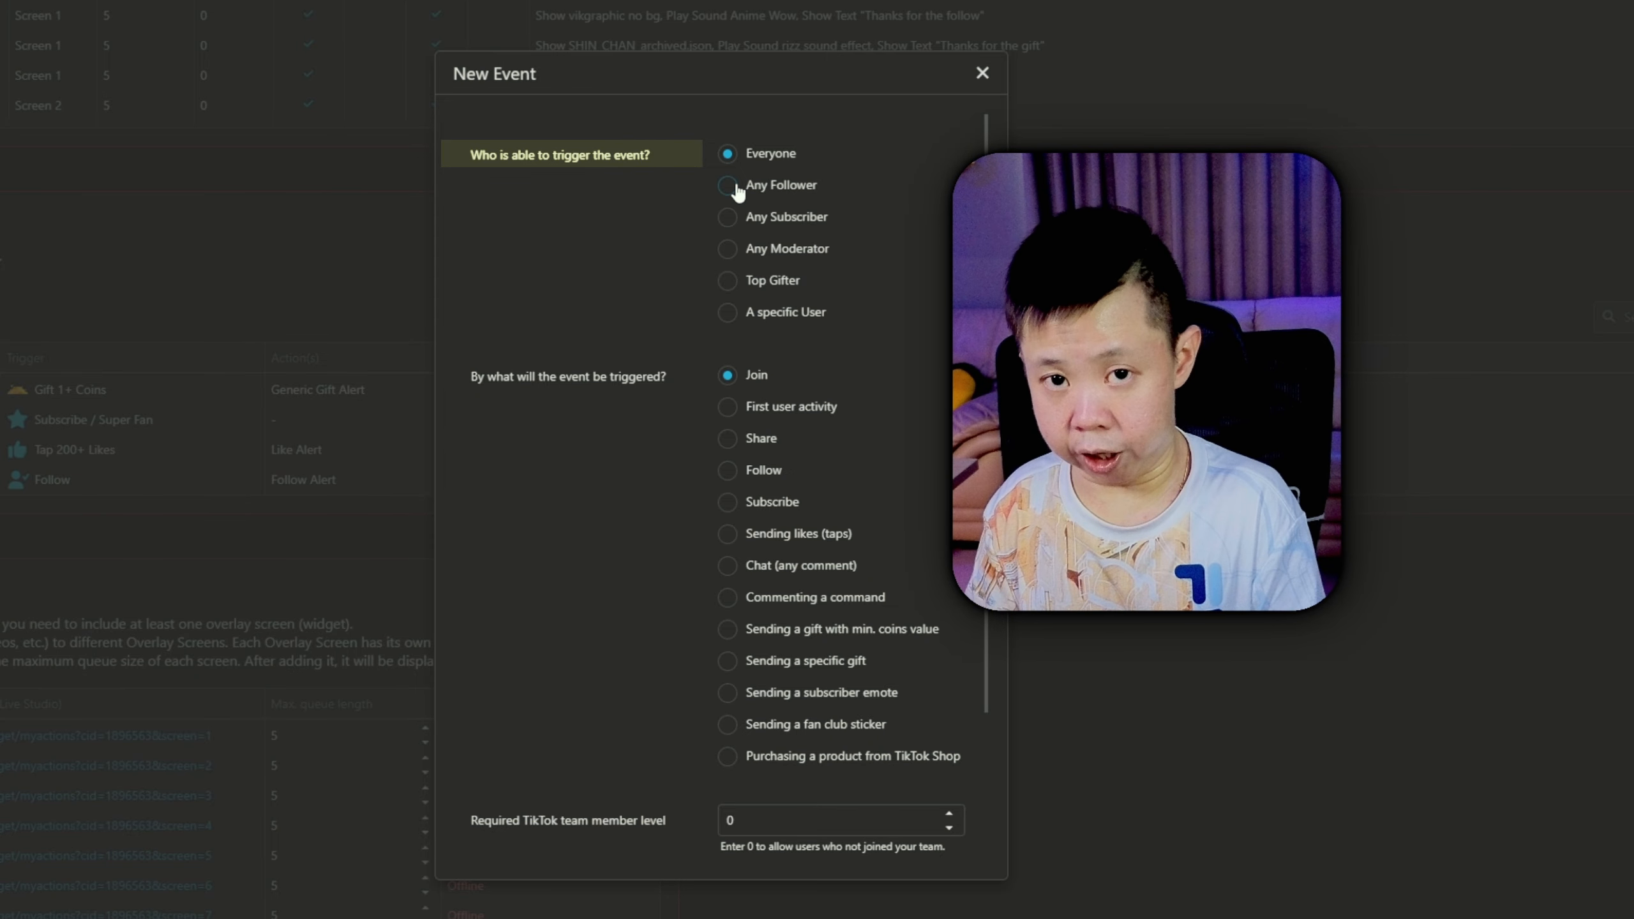
pyautogui.scroll(-3, 486, 201)
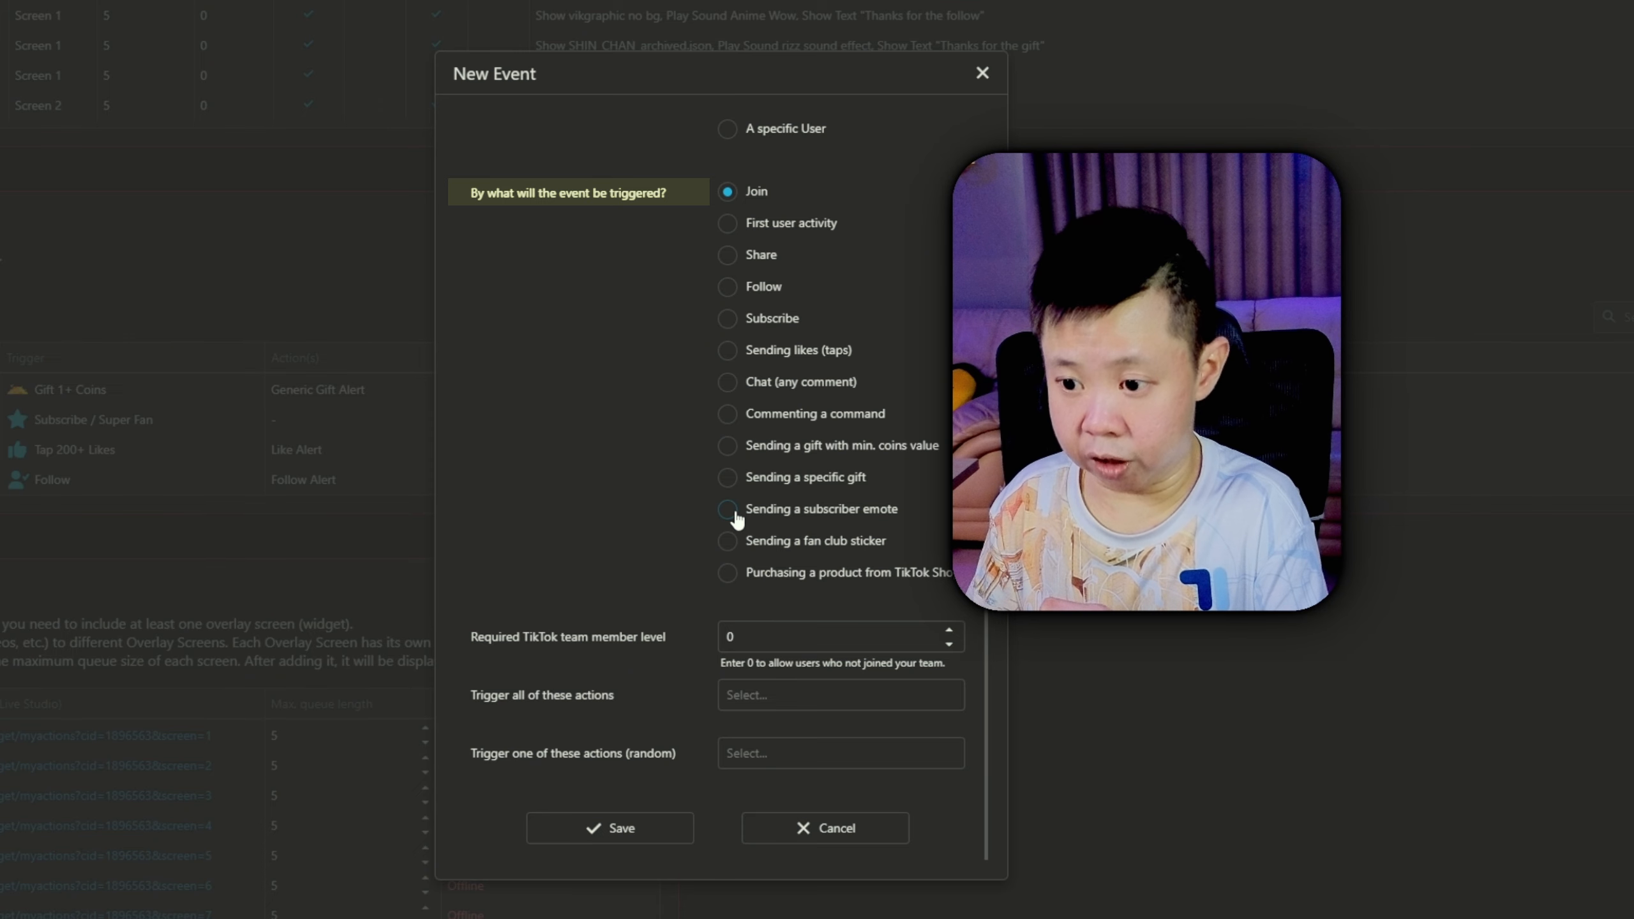
# Set the event's trigger to sending a specific gift and browse the available gifts
pyautogui.click(733, 484)
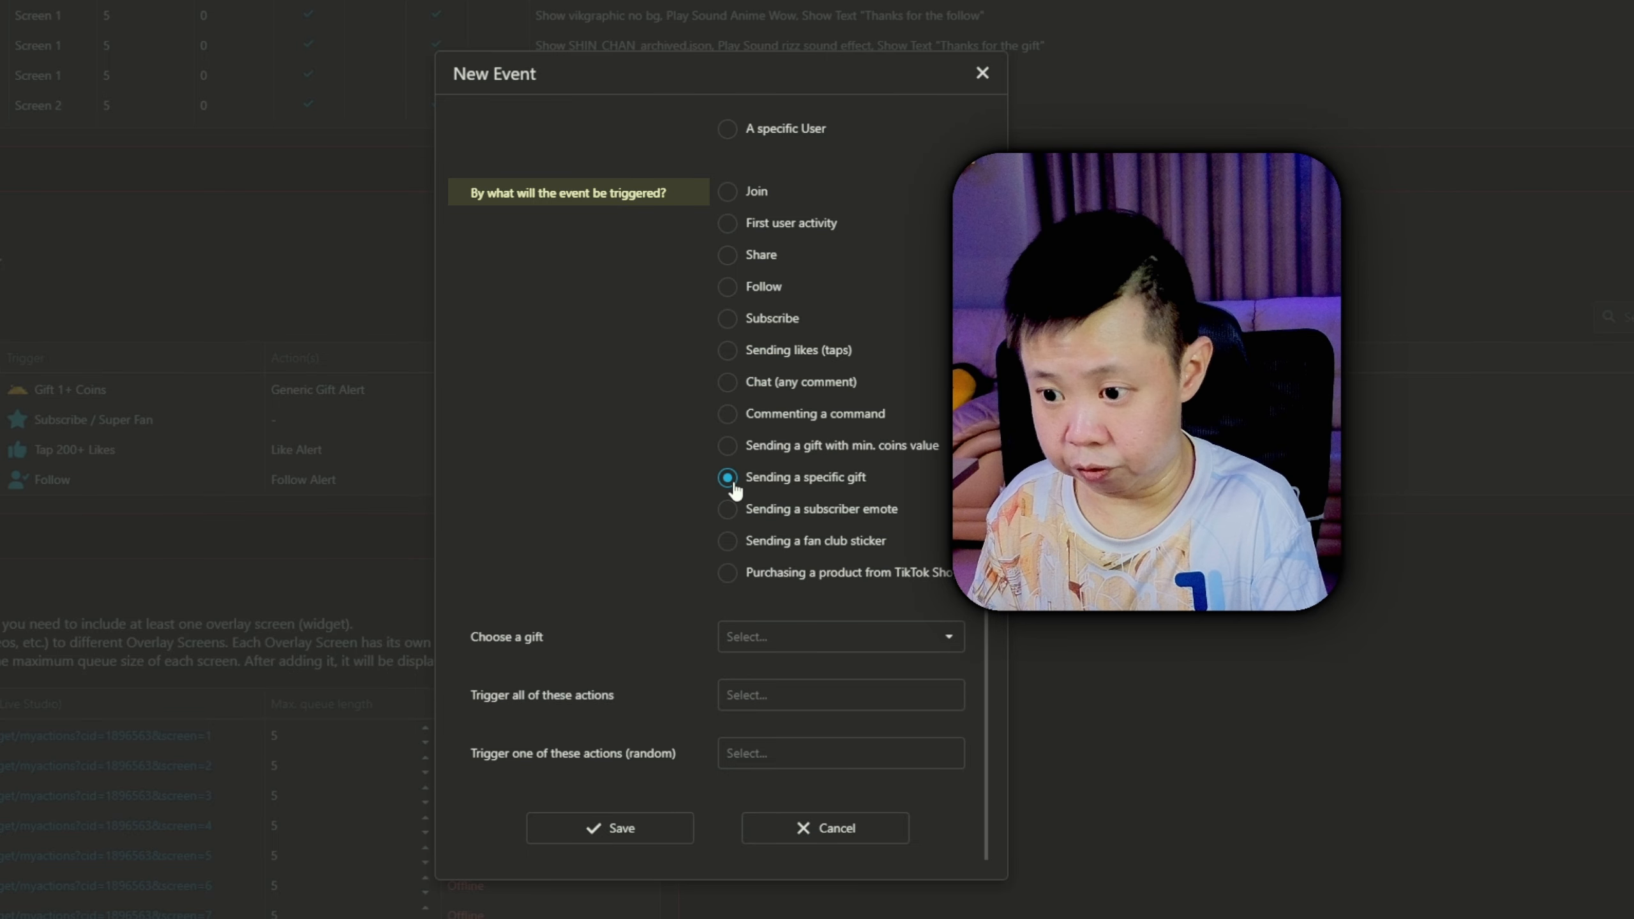
pyautogui.click(836, 640)
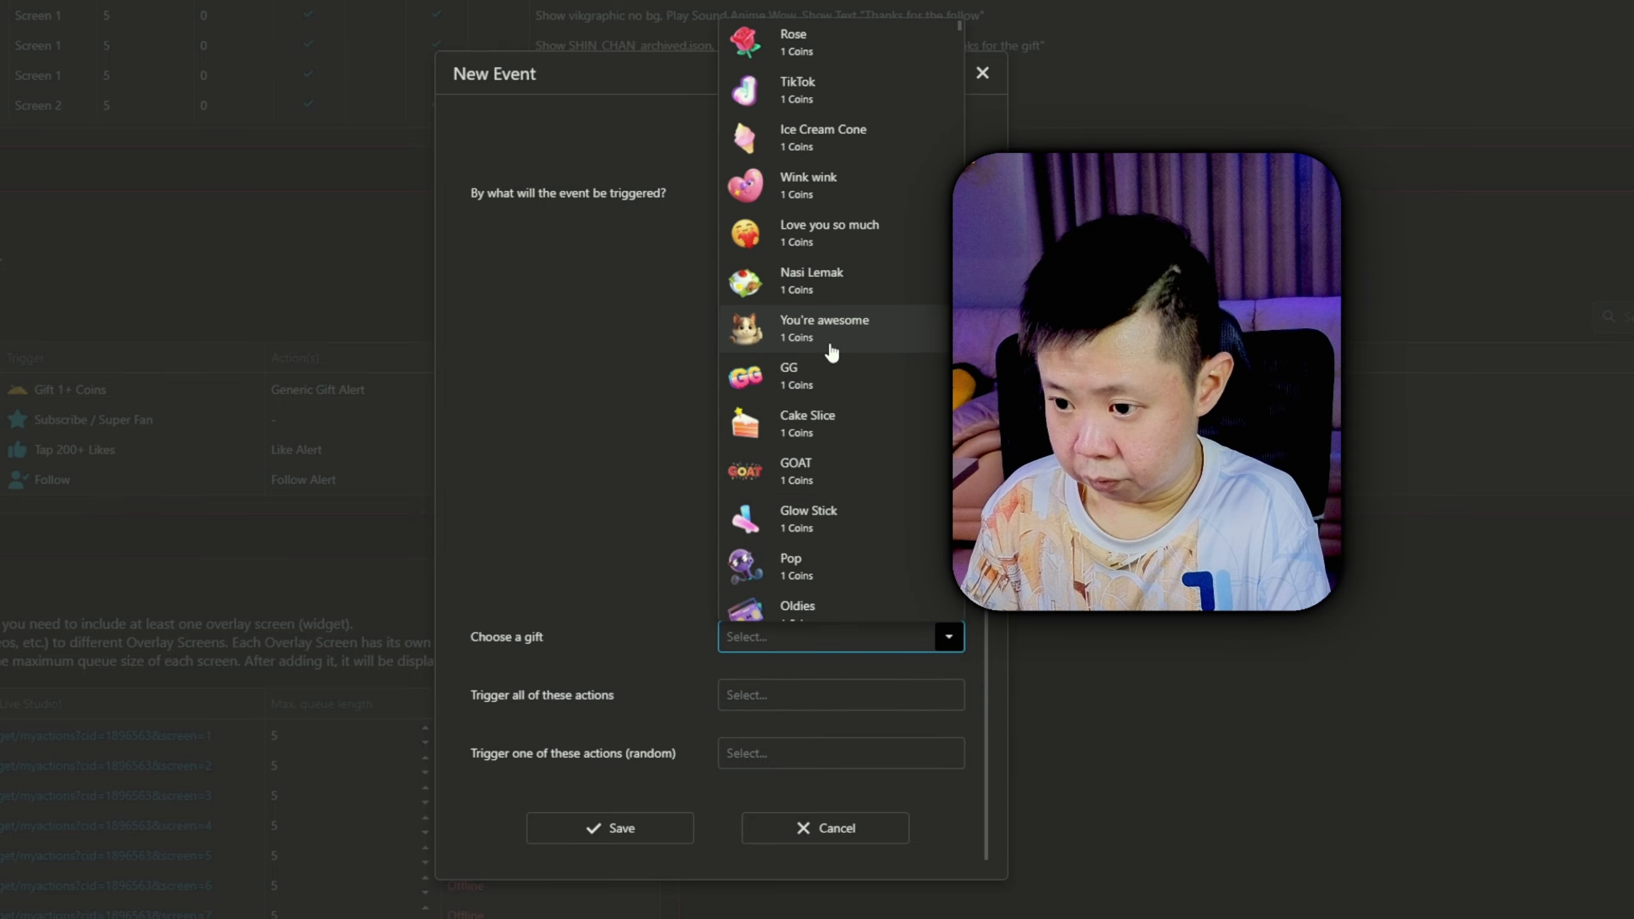
pyautogui.scroll(-20, 832, 353)
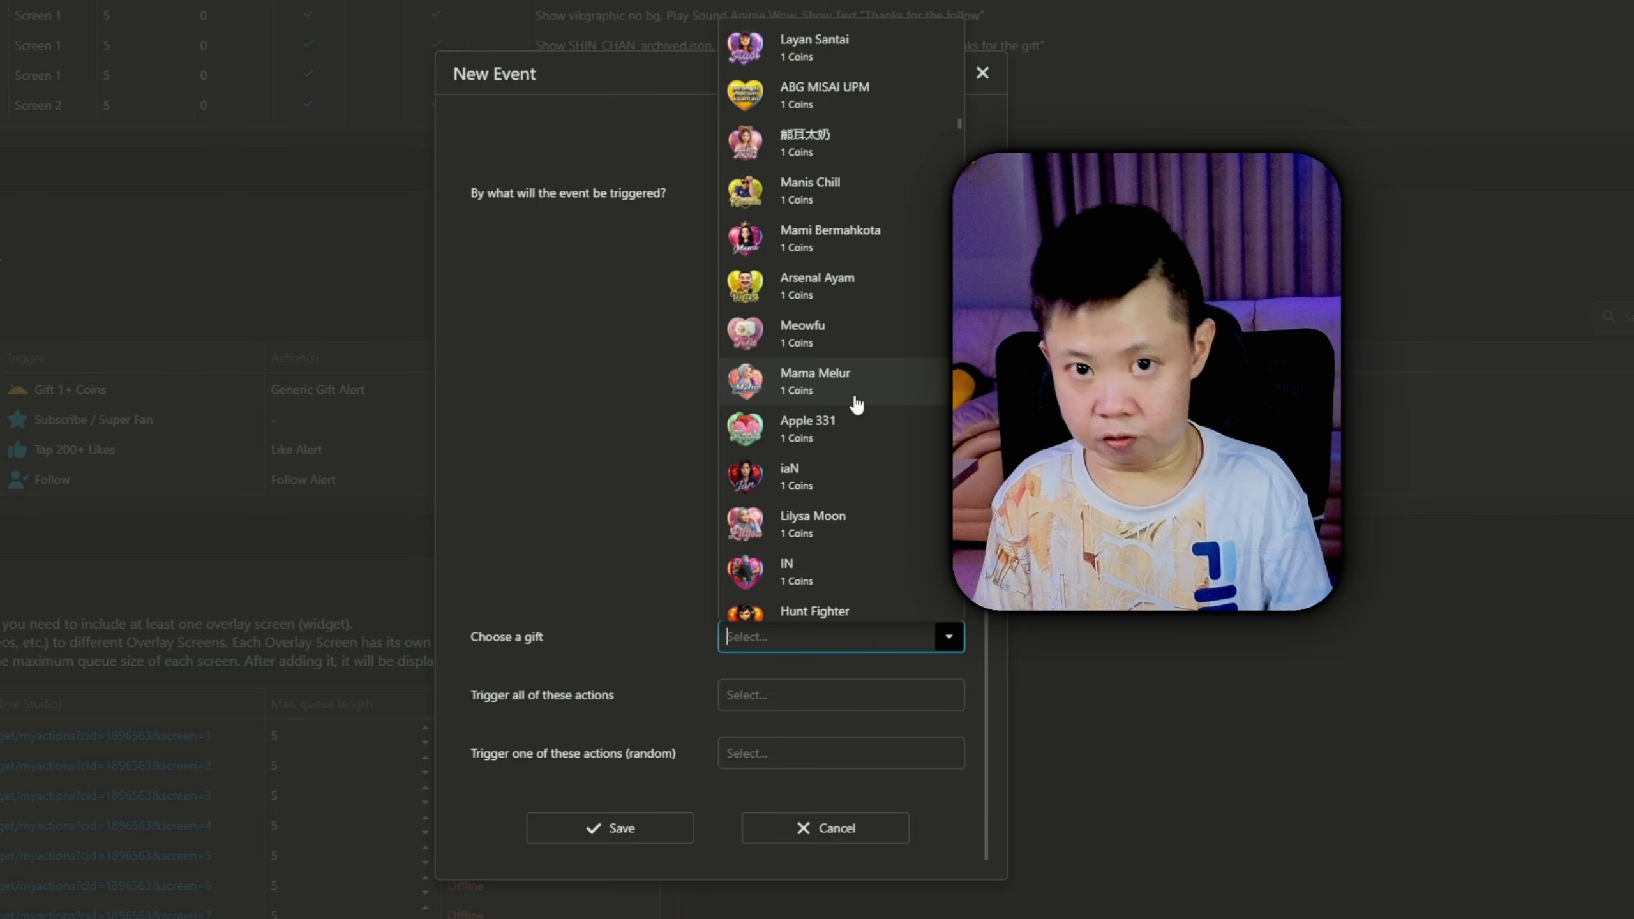
pyautogui.click(570, 537)
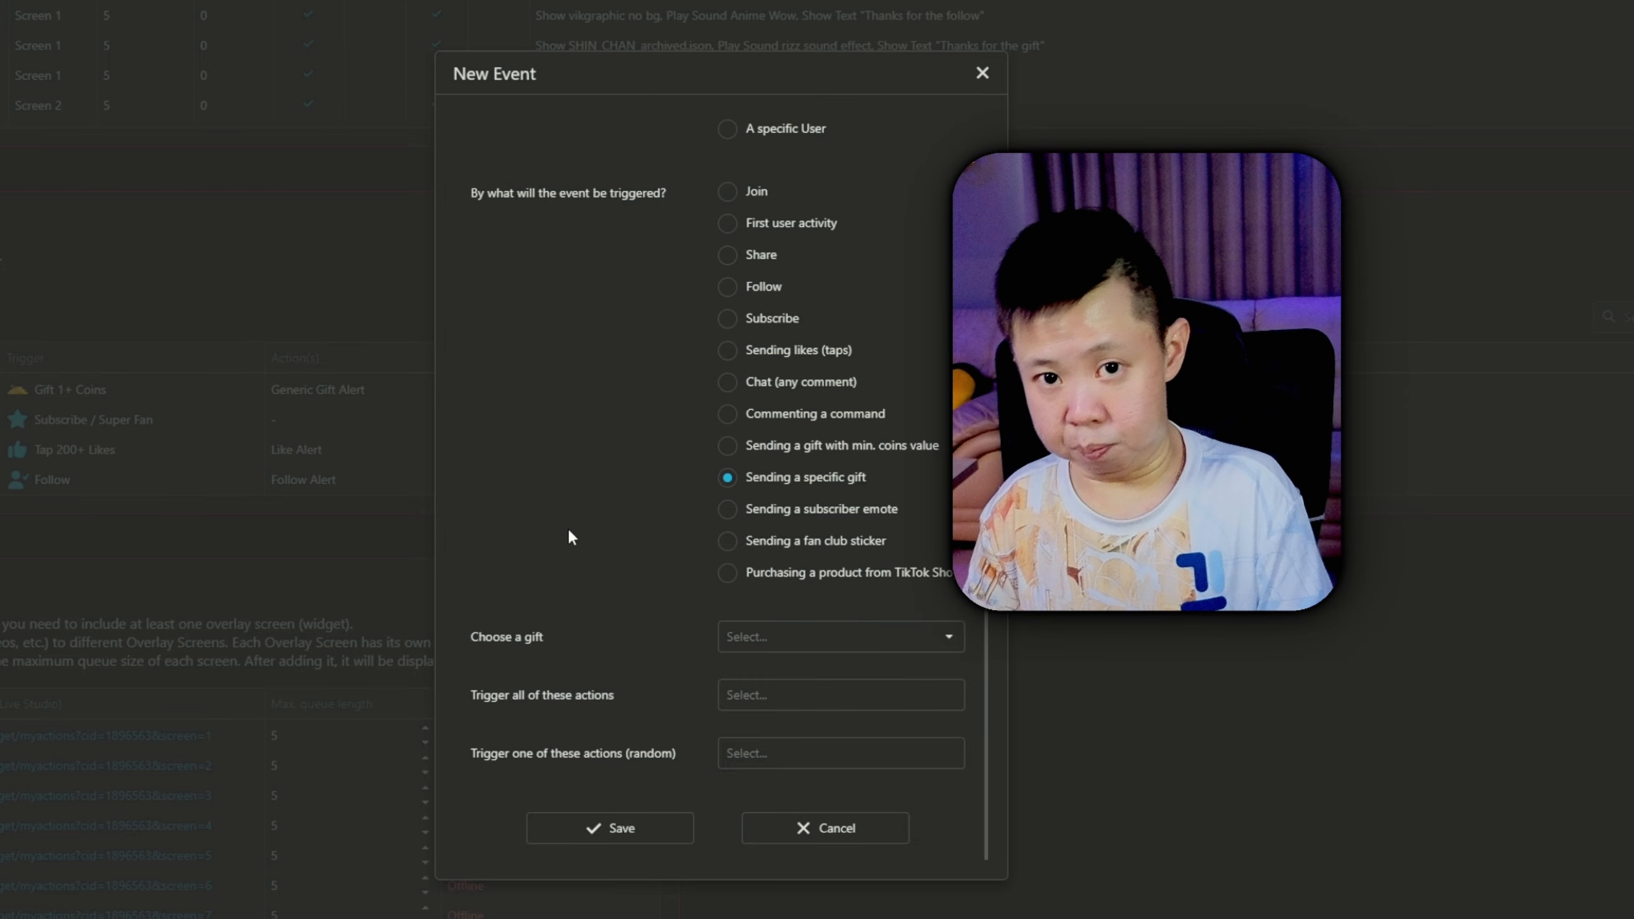
# Set the event's trigger to sending a gift with a minimum value of 5 coins
pyautogui.click(729, 446)
pyautogui.click(752, 637)
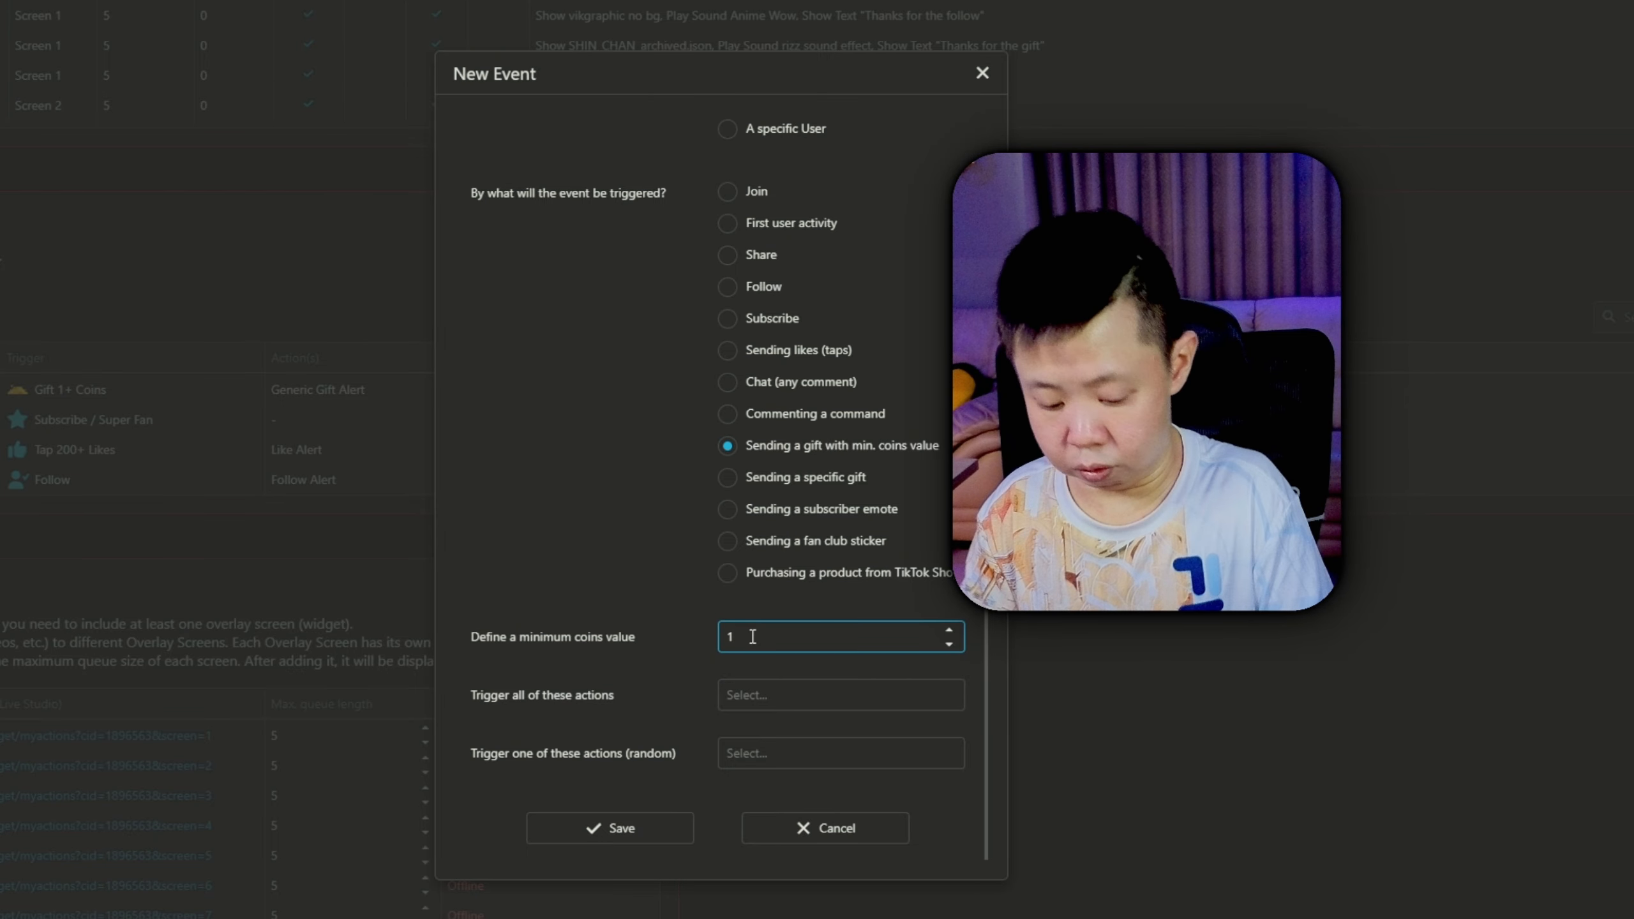
pyautogui.press('BackSpace')
pyautogui.write('5')
pyautogui.click(580, 509)
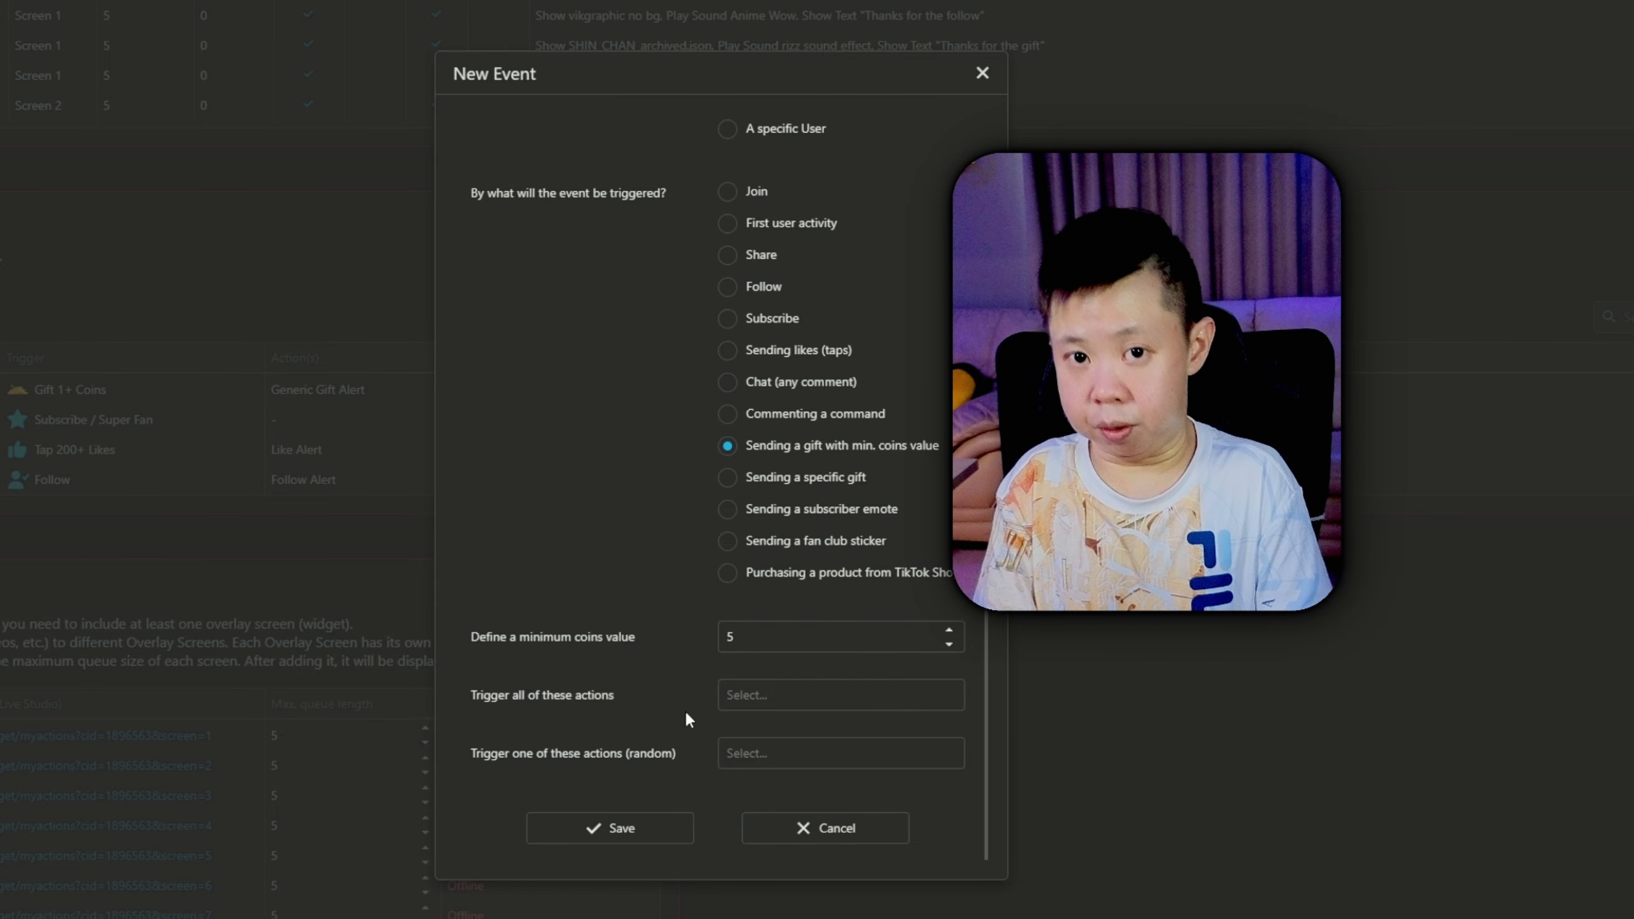
# Have the event trigger the "alert testing" action and save the event
pyautogui.click(776, 702)
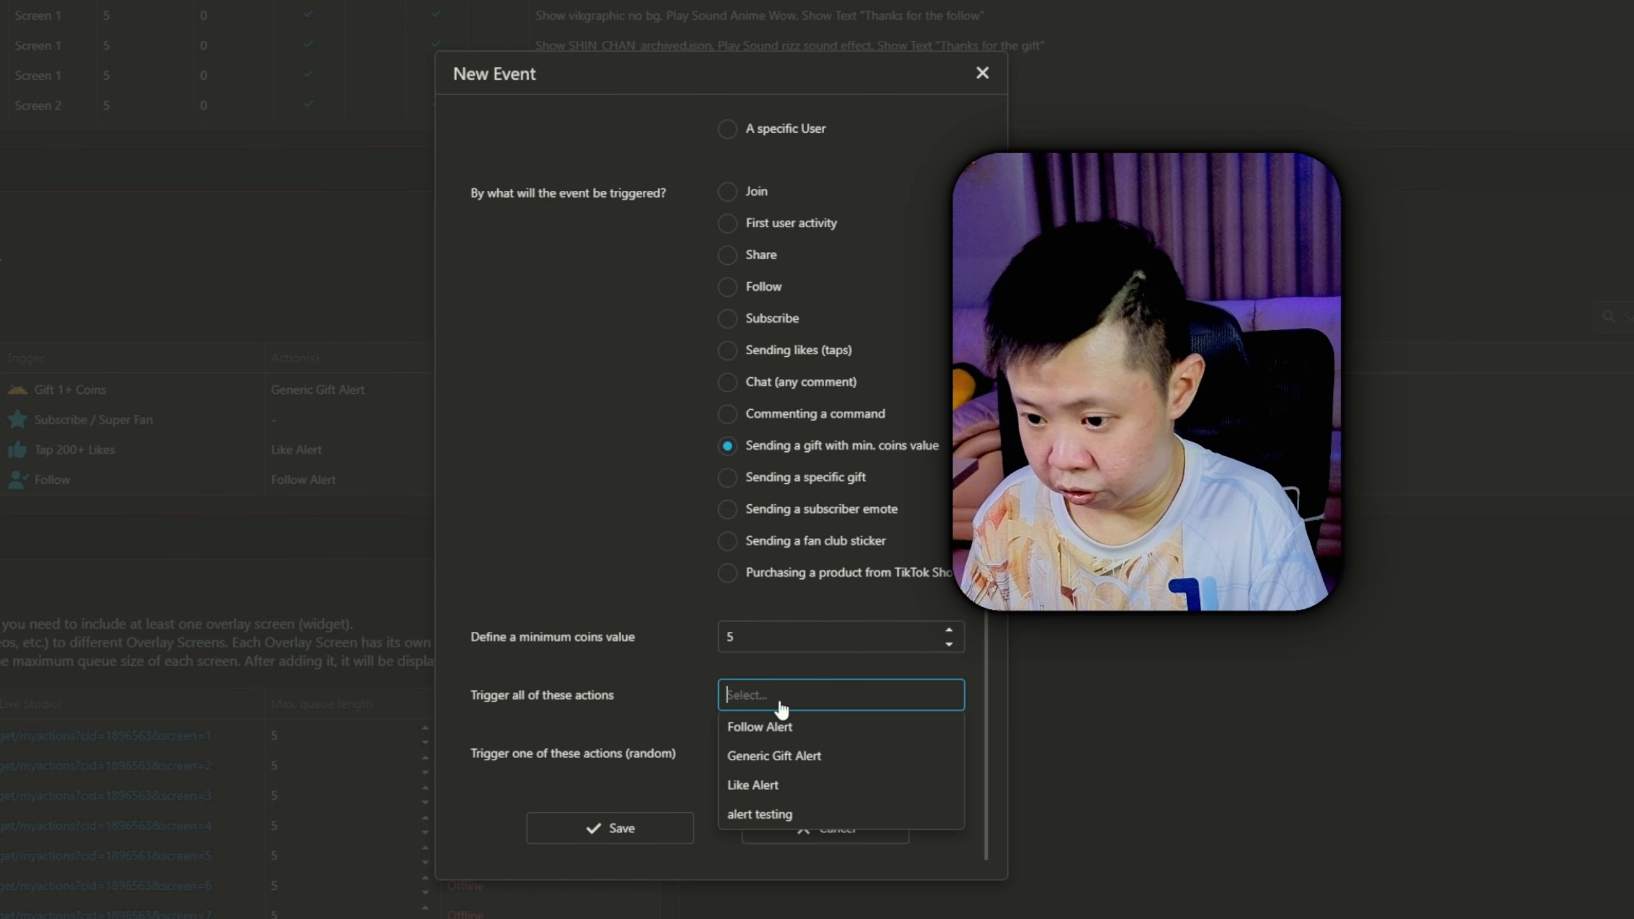
pyautogui.click(756, 816)
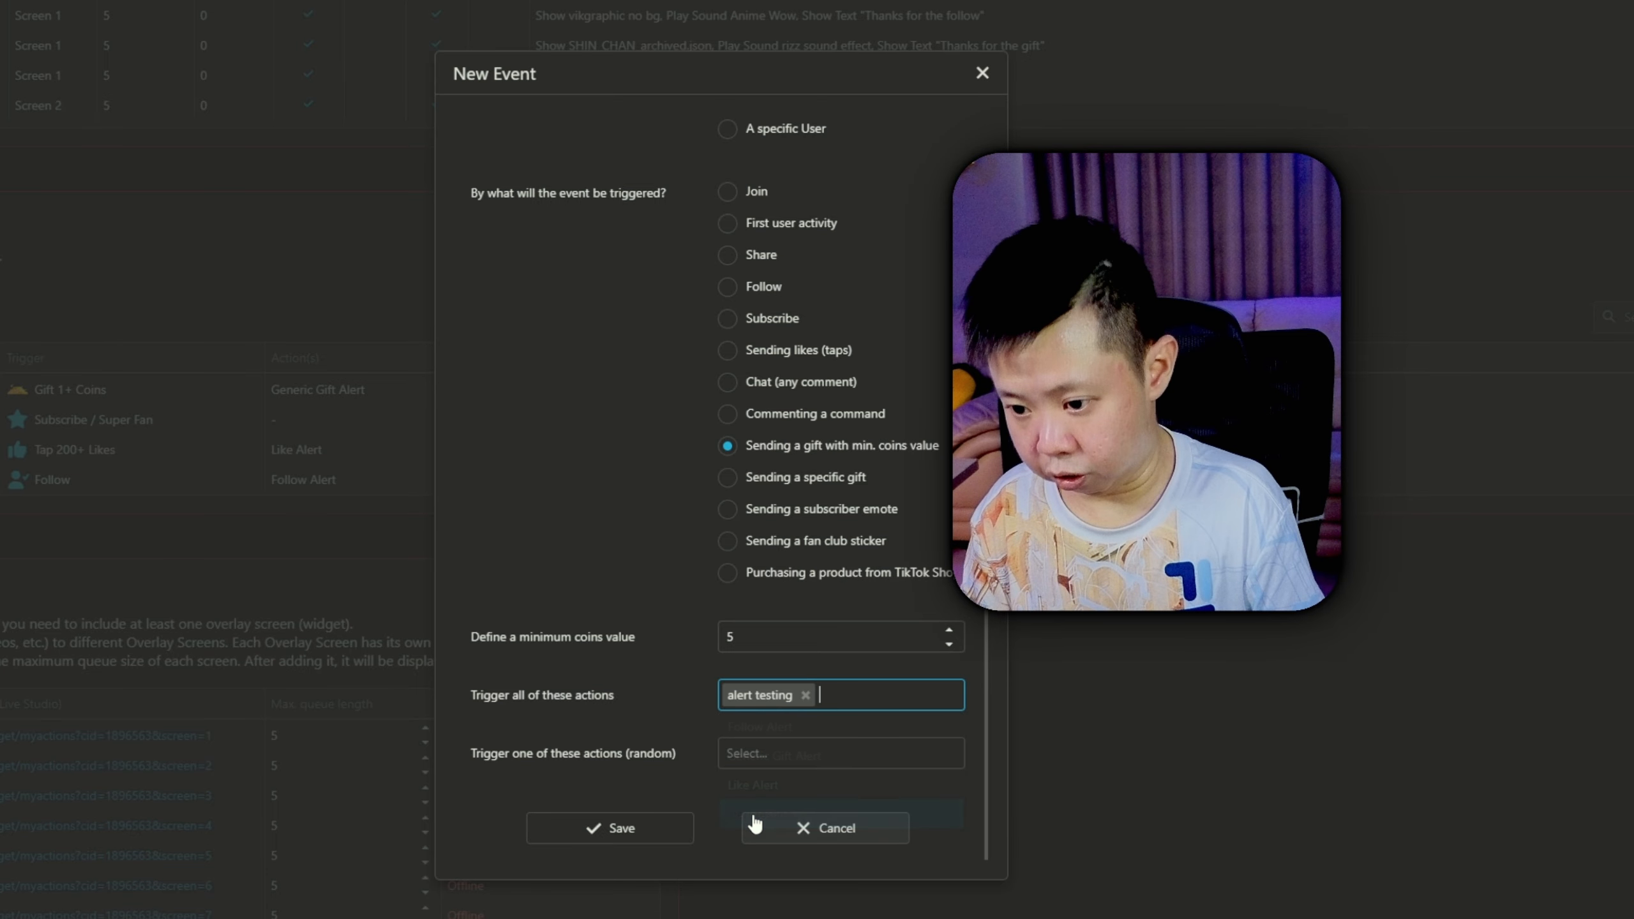
pyautogui.click(573, 825)
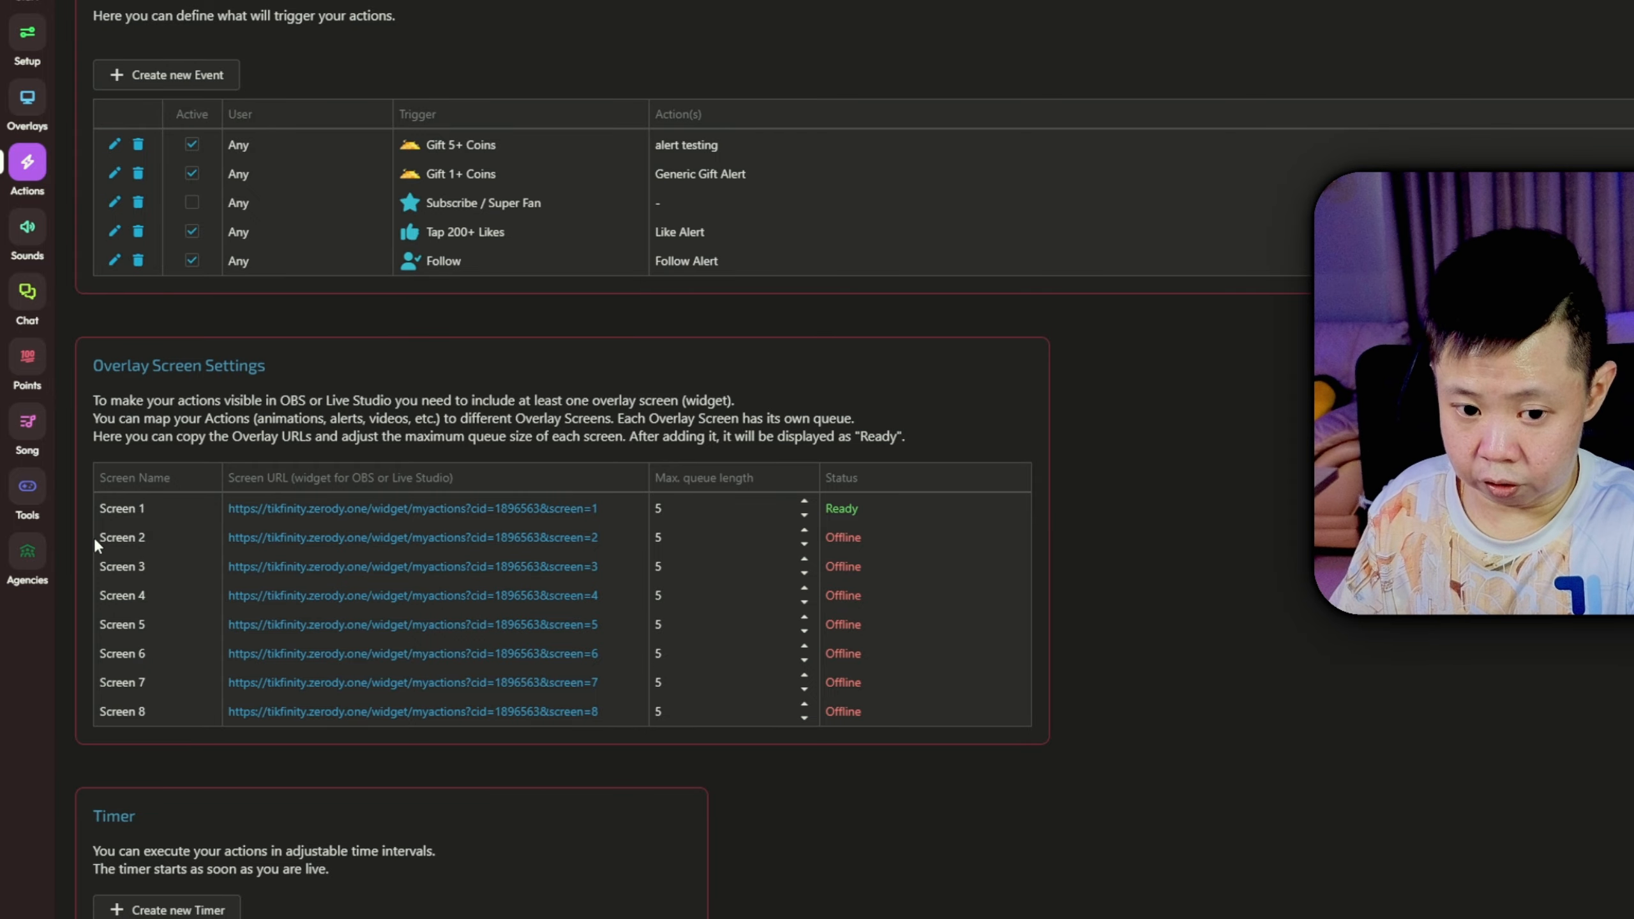
# Copy the Screen 2 overlay URL and add it as a Link source to the General 2 scene in TikTok LIVE Studio
pyautogui.click(293, 546)
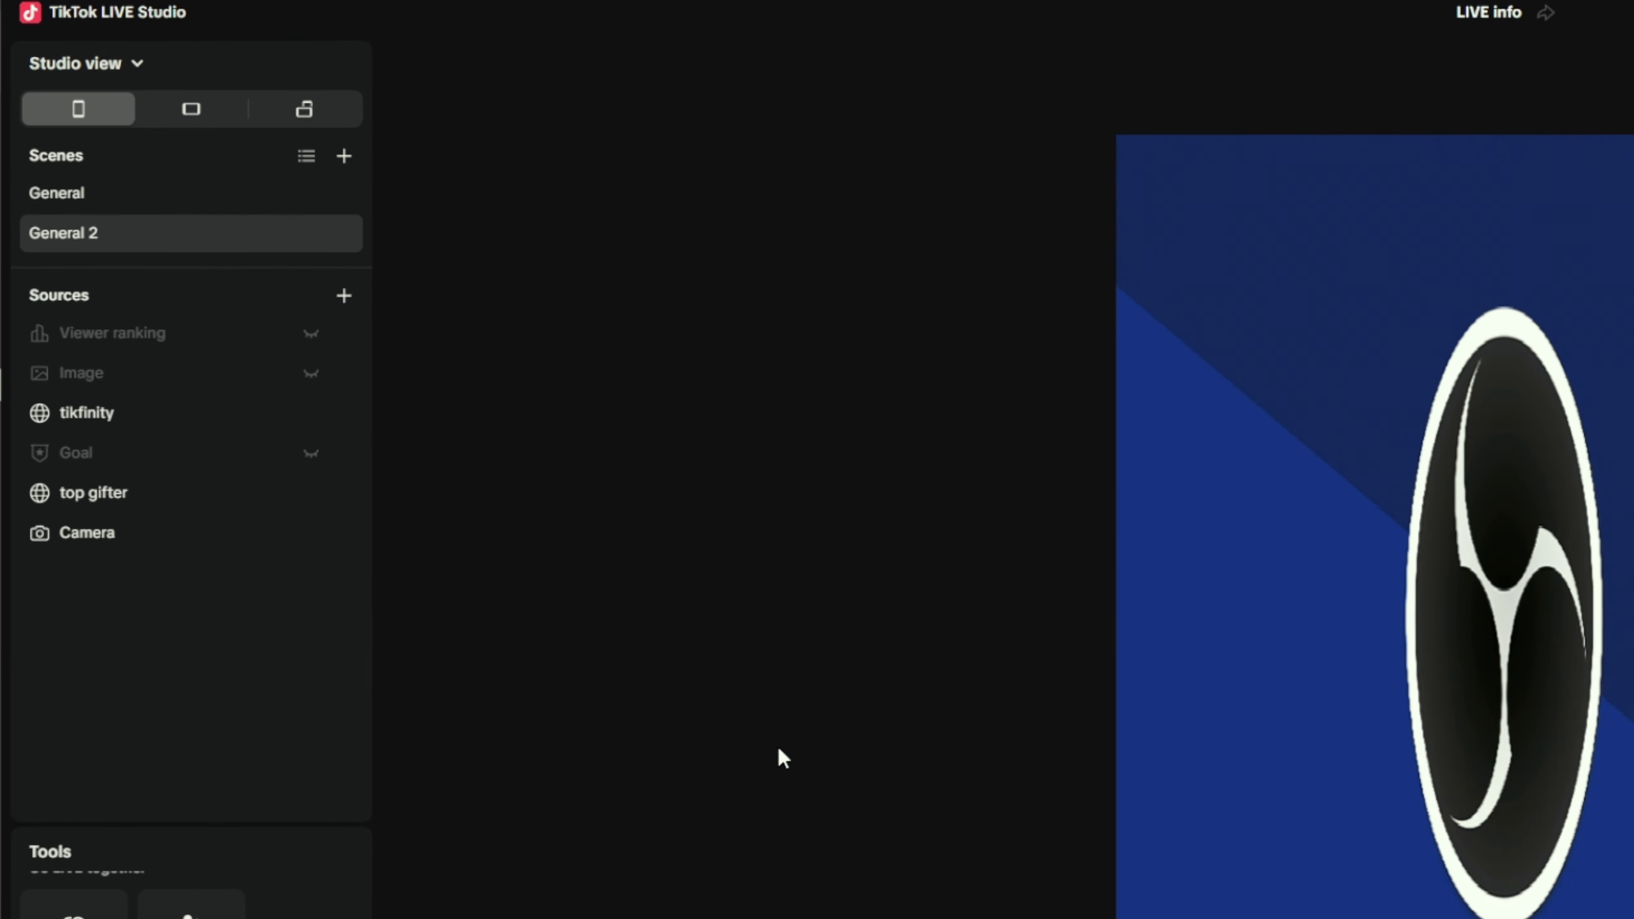
pyautogui.click(345, 298)
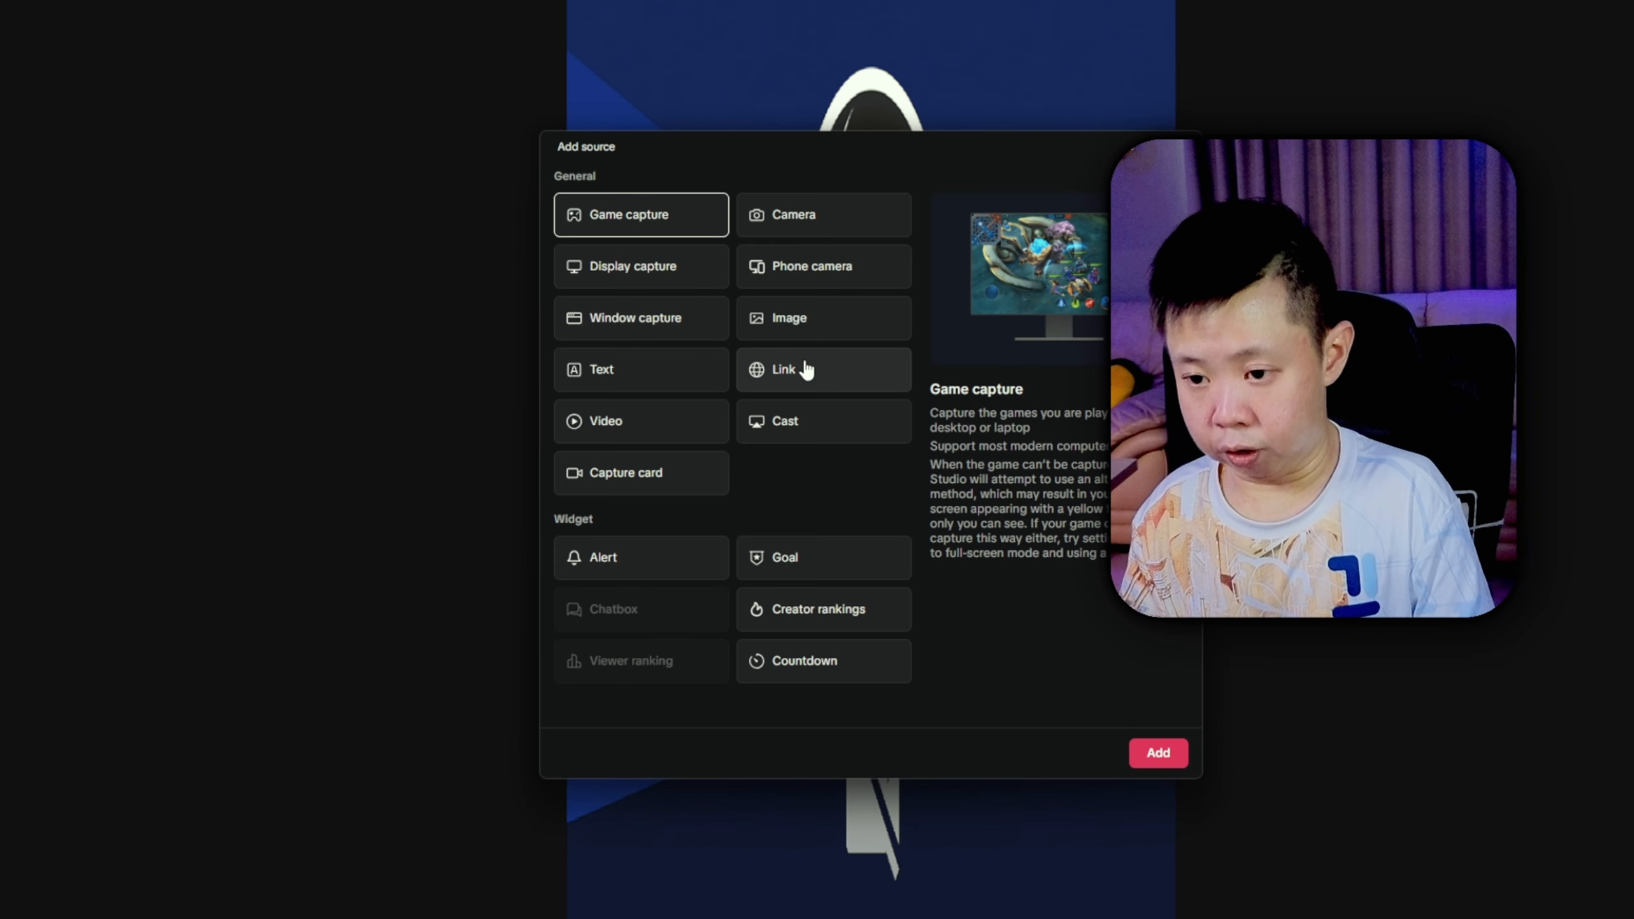
pyautogui.click(806, 371)
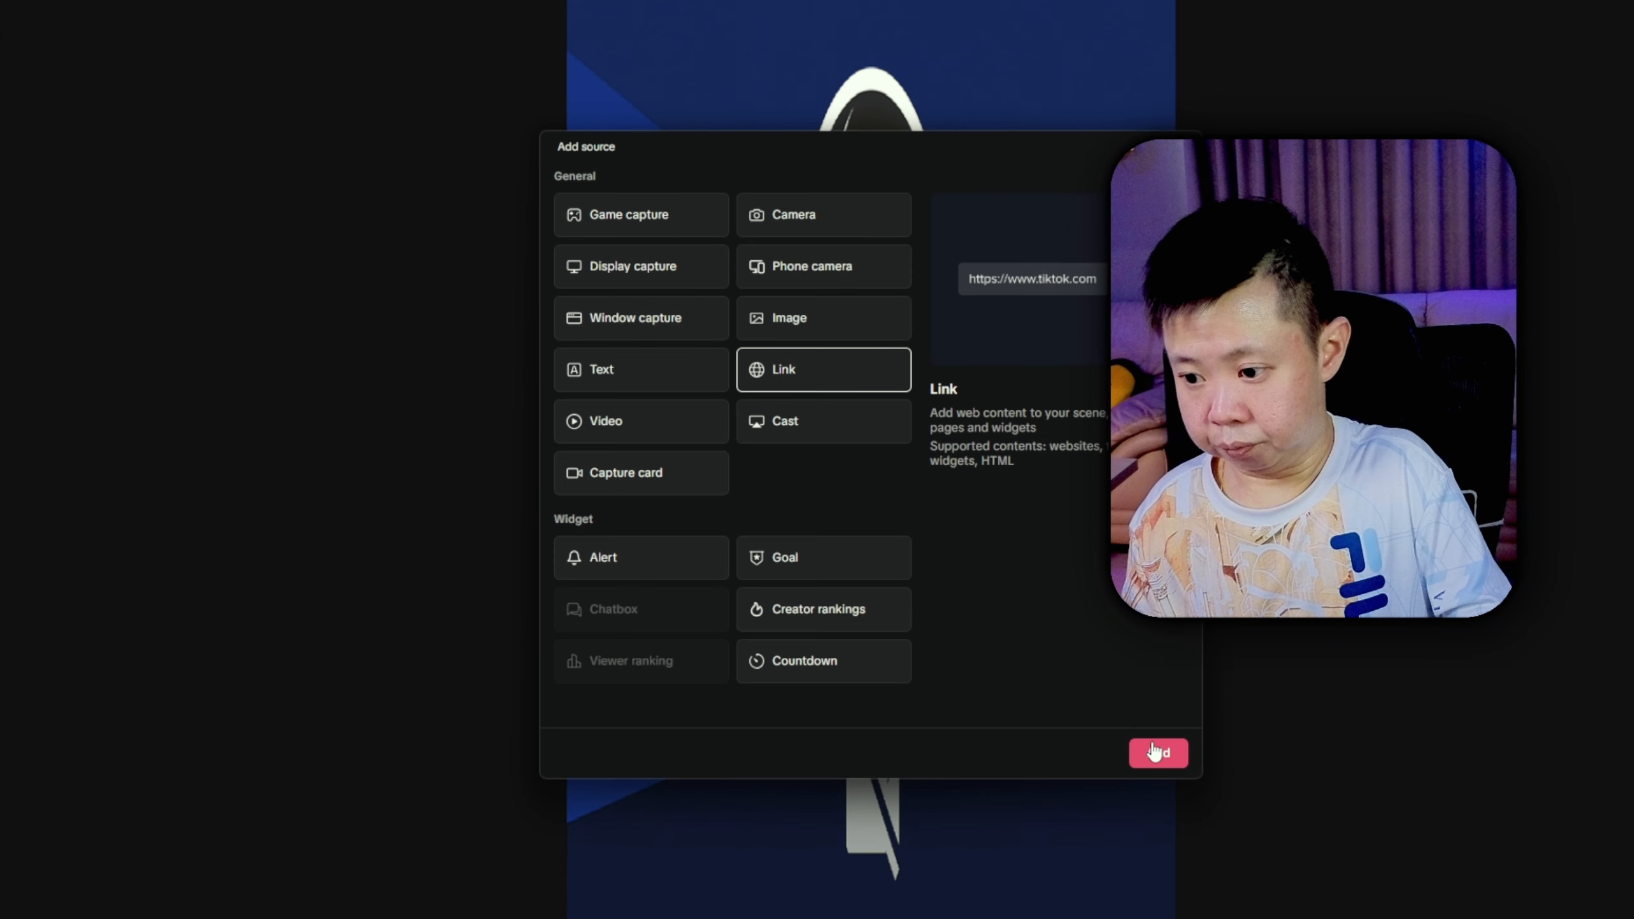
pyautogui.click(1158, 753)
pyautogui.hotkey('ctrl', 'v')
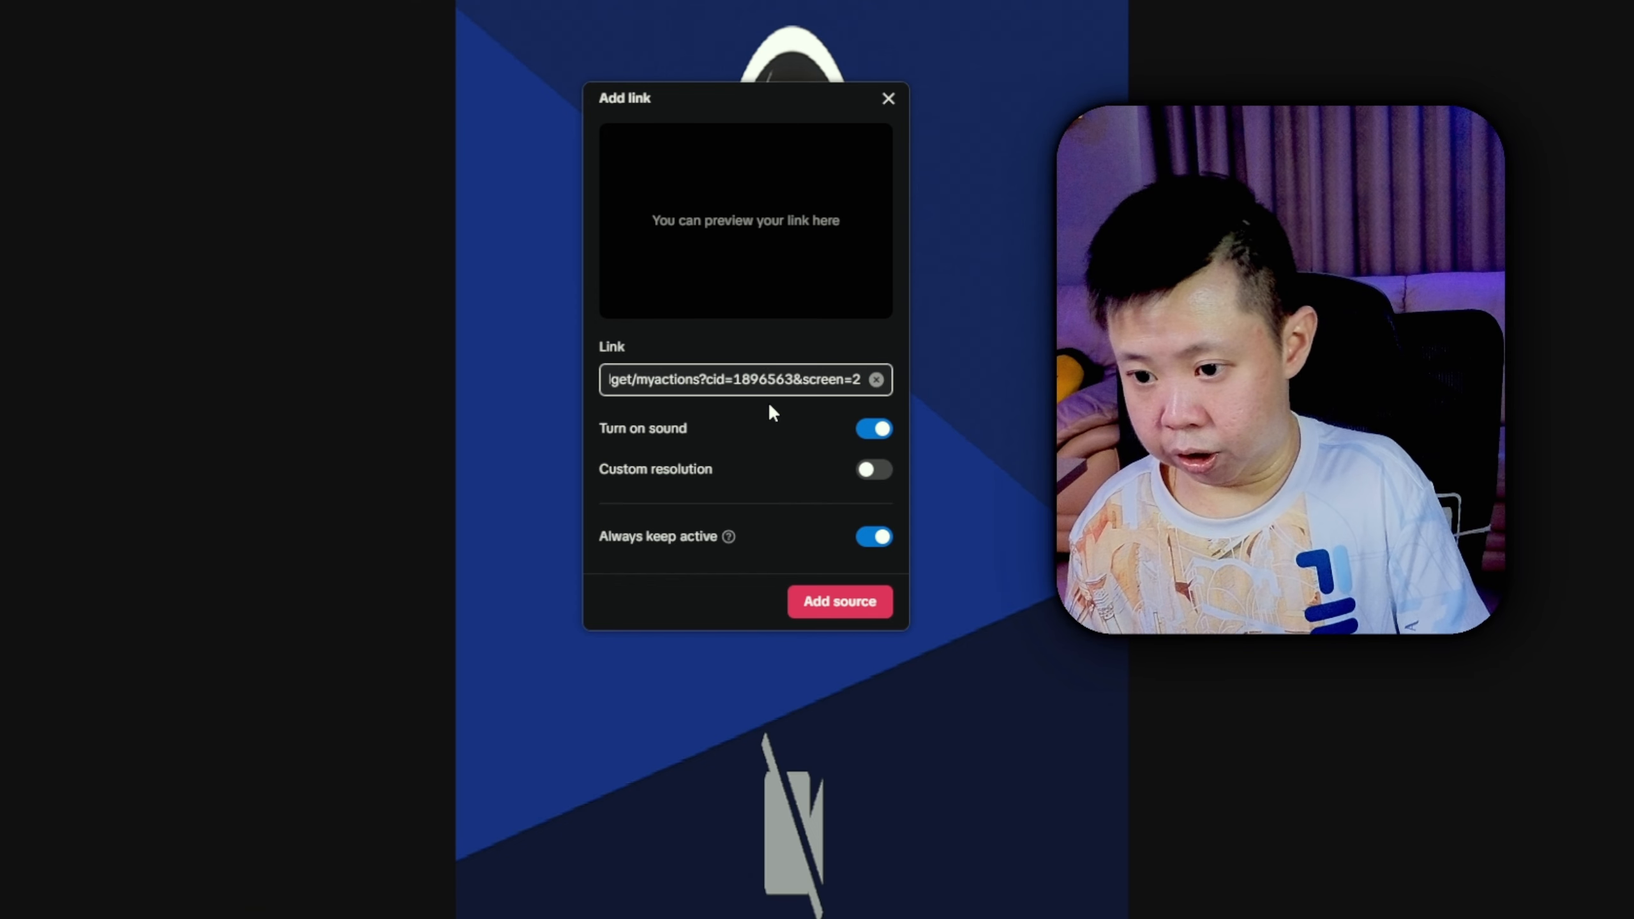
pyautogui.click(819, 615)
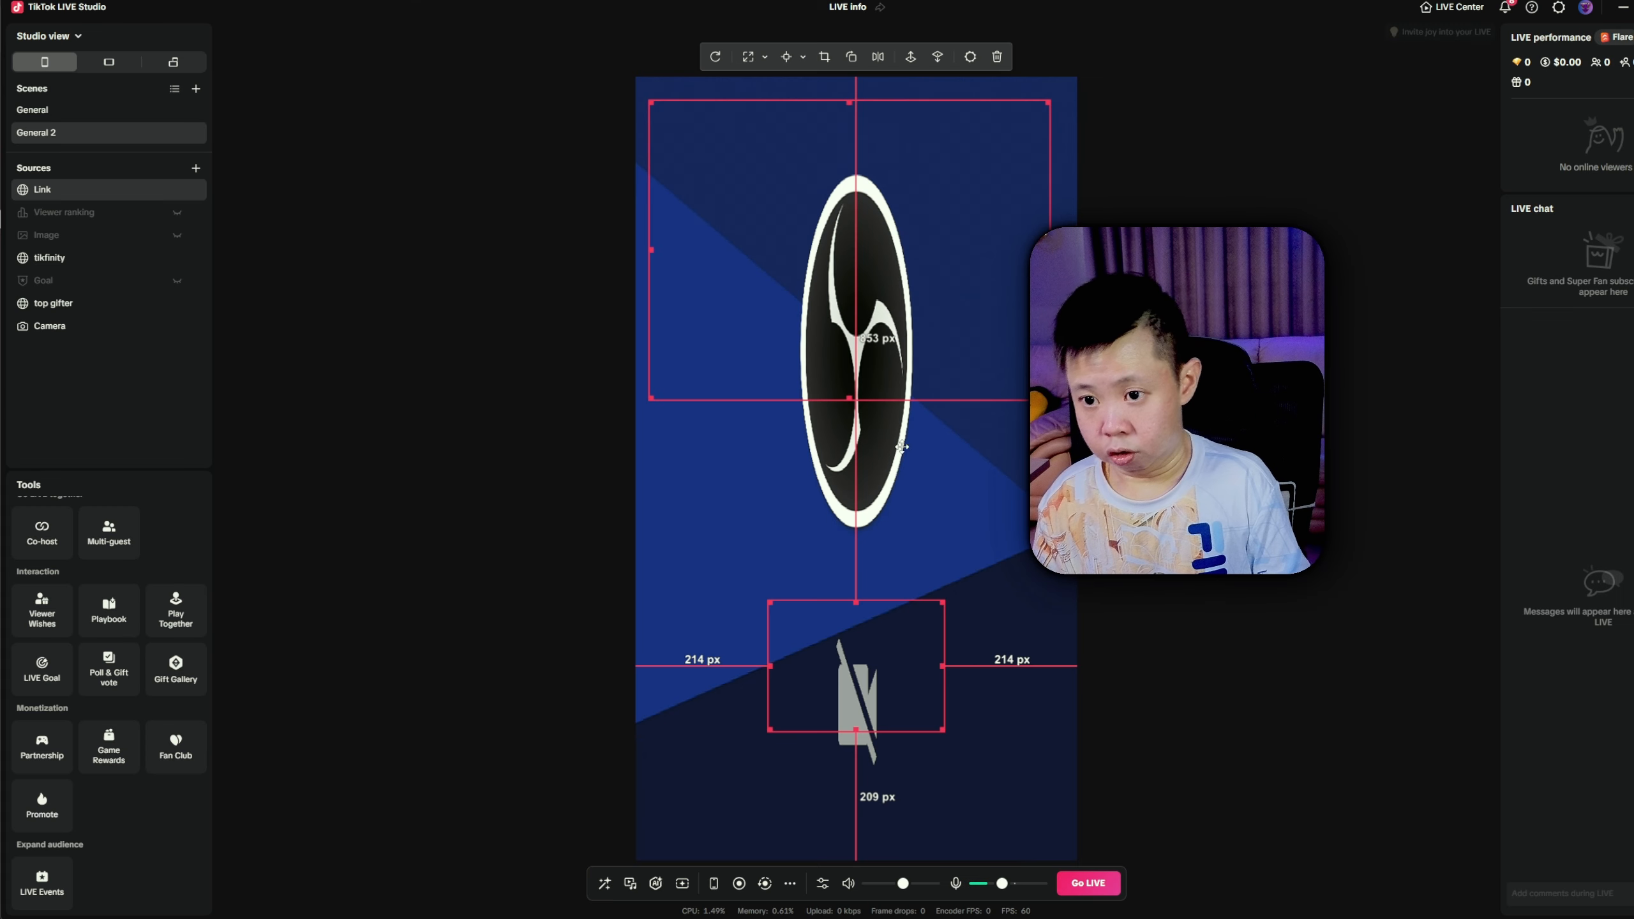
# Move the Link source to the upper part of the portrait canvas and enlarge it
pyautogui.moveTo(905, 666); pyautogui.dragTo(803, 171)
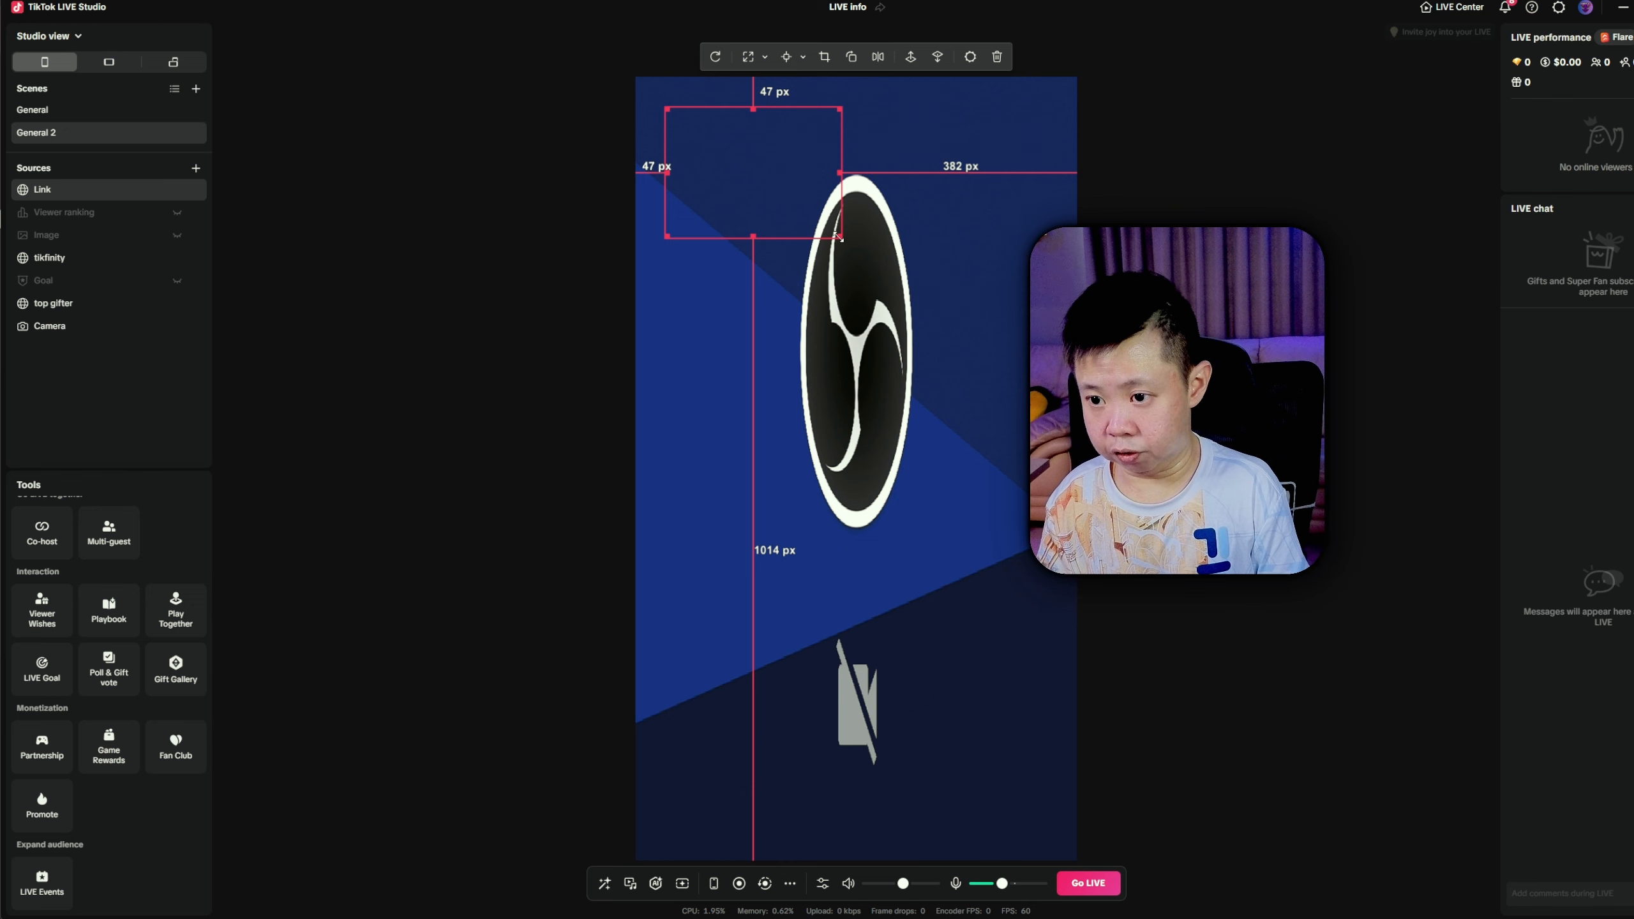
pyautogui.moveTo(840, 236); pyautogui.dragTo(947, 317)
pyautogui.moveTo(894, 292); pyautogui.dragTo(884, 305)
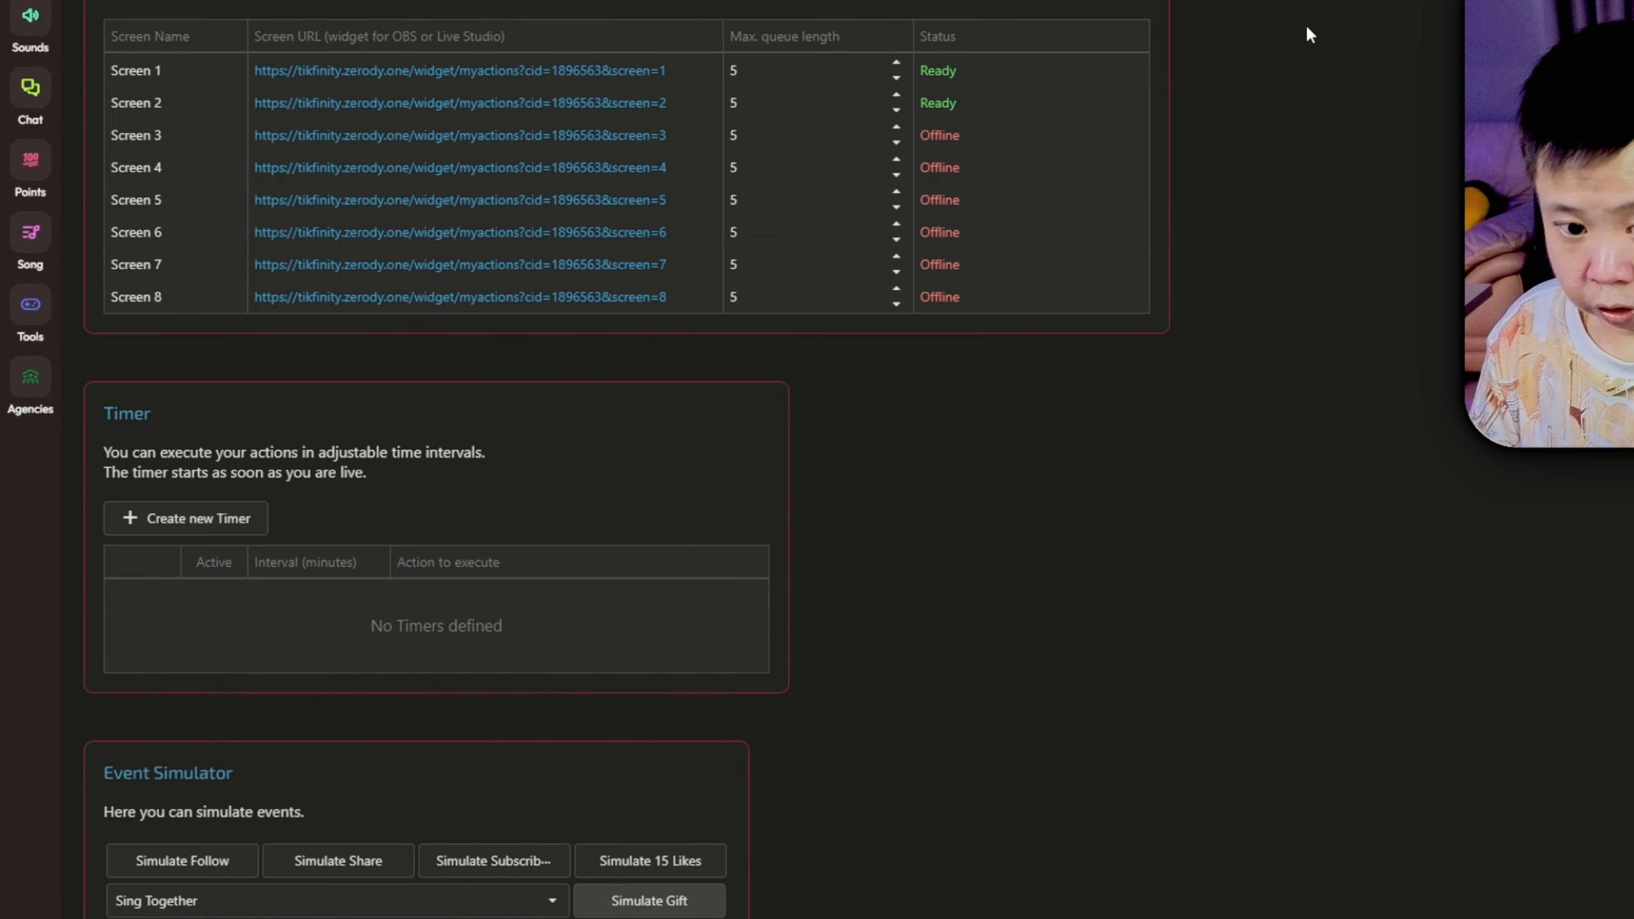
# In TikFinity's Event Simulator, choose a 10-coin gift for the gift simulation
pyautogui.scroll(-2, 1309, 27)
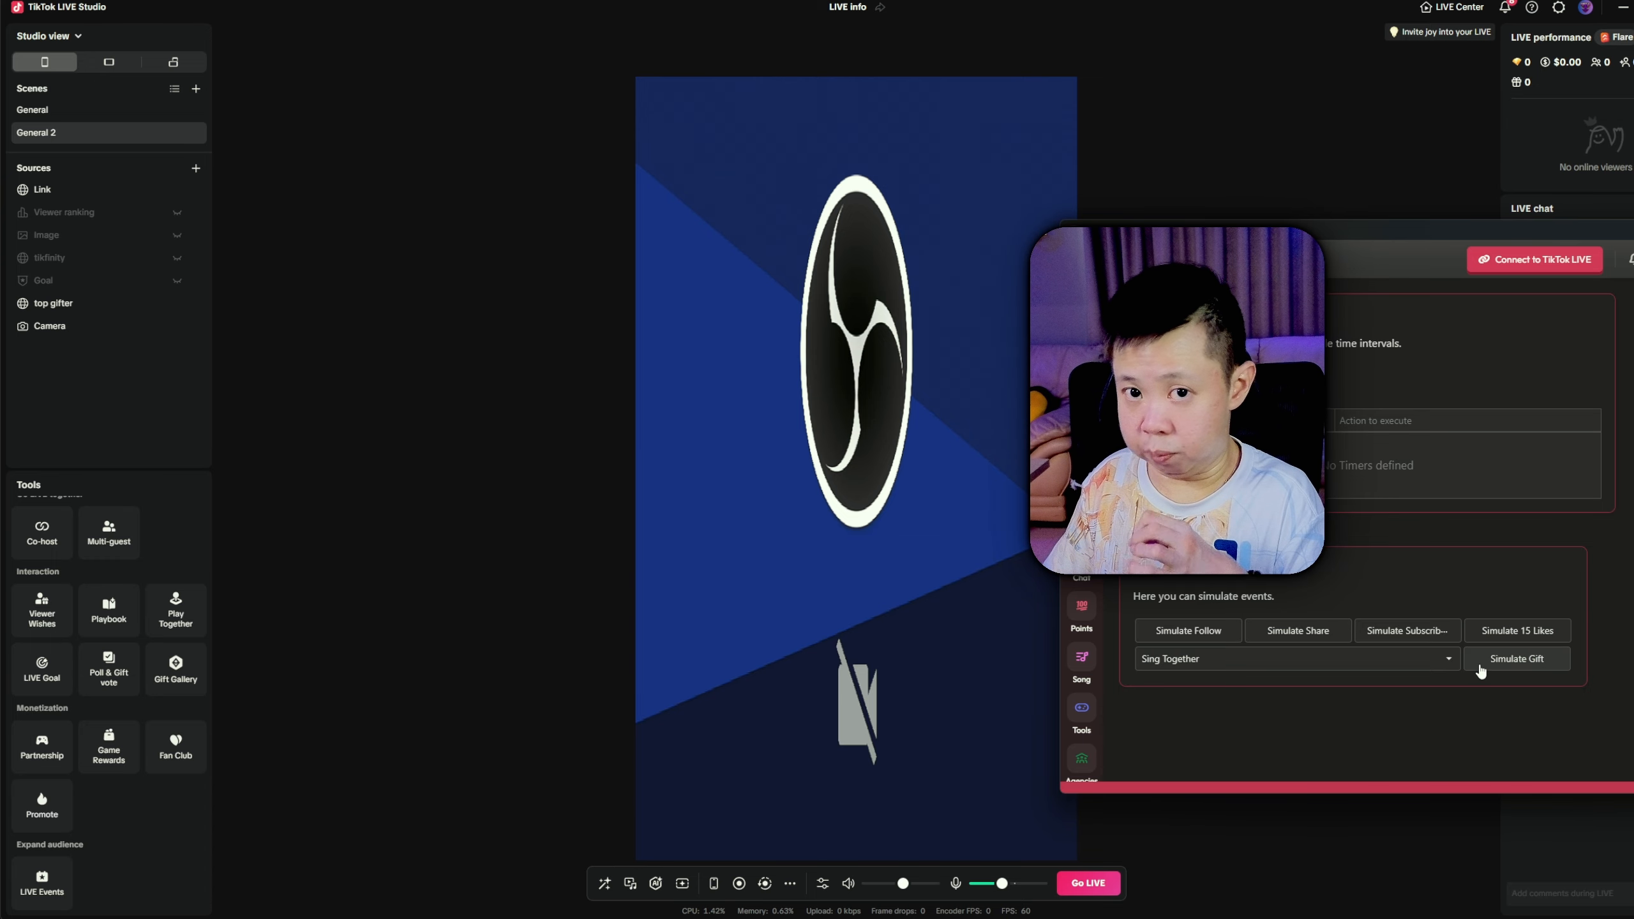
pyautogui.click(1449, 659)
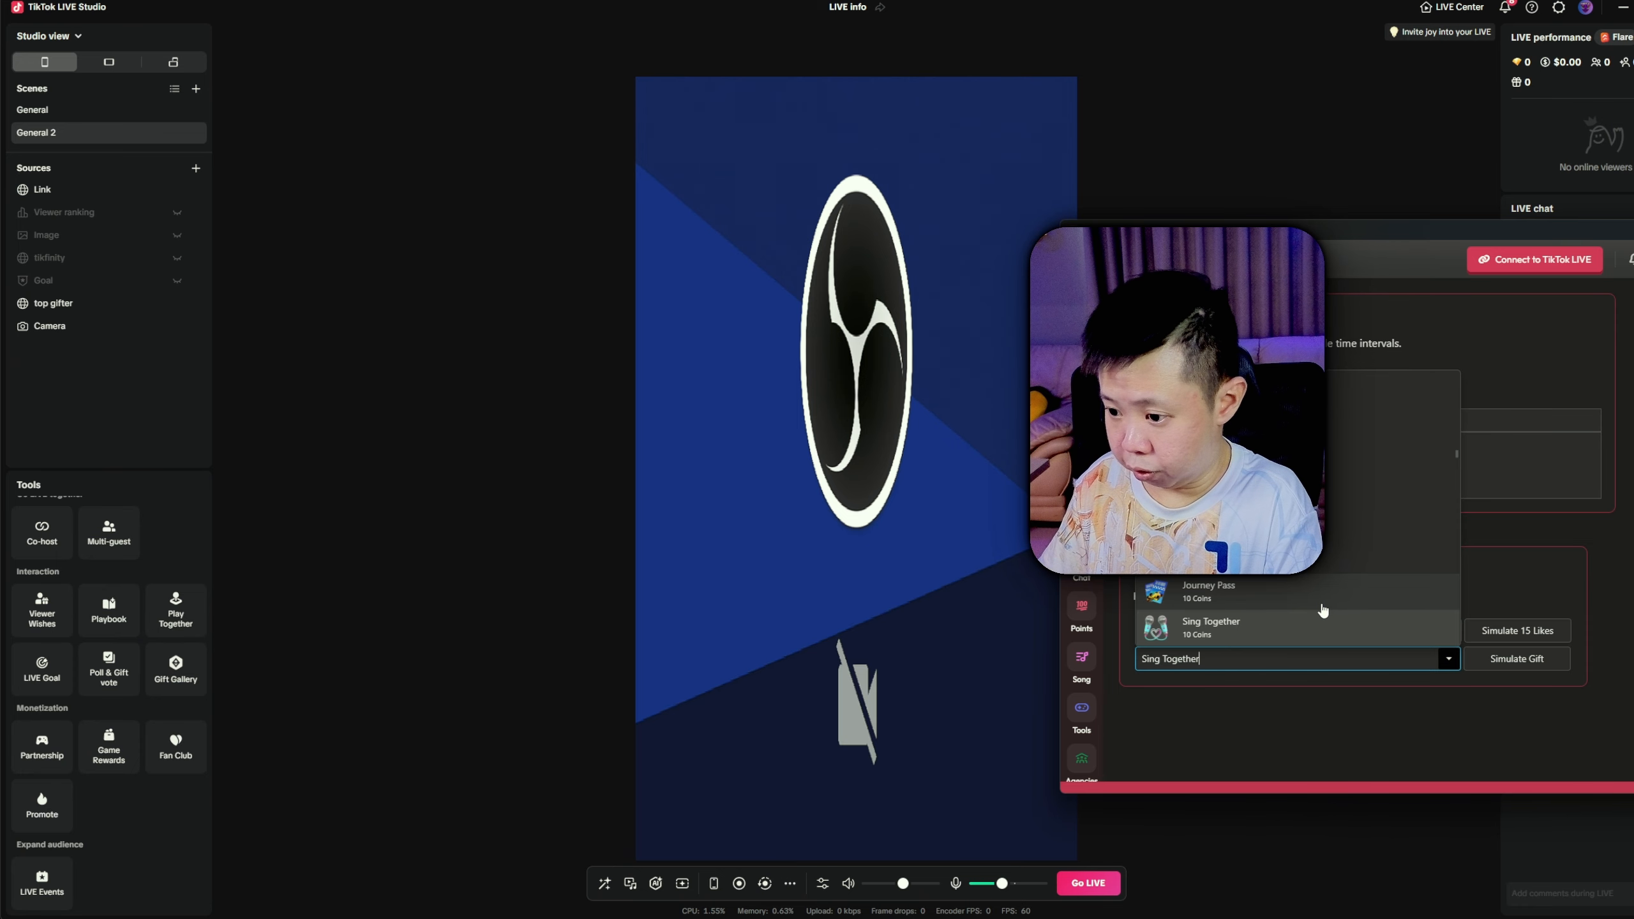
pyautogui.click(1322, 607)
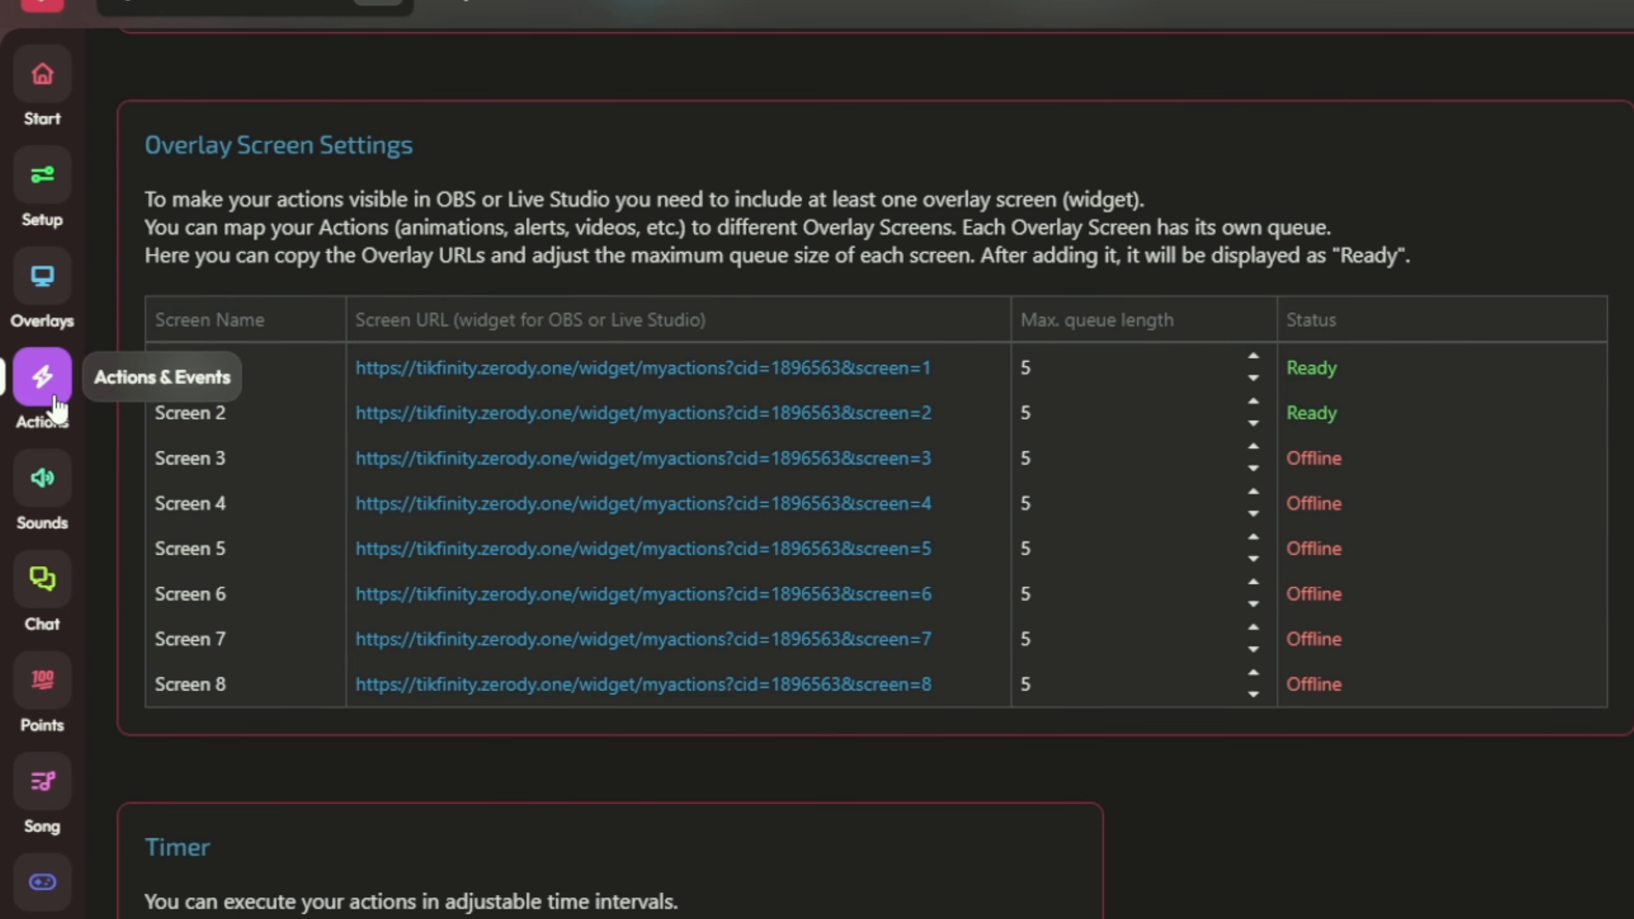
# Open the Overlay Gallery and examine the available overlay widgets, from Coin Match through Points Drop, Song Requests and Stream Buddies
pyautogui.click(42, 278)
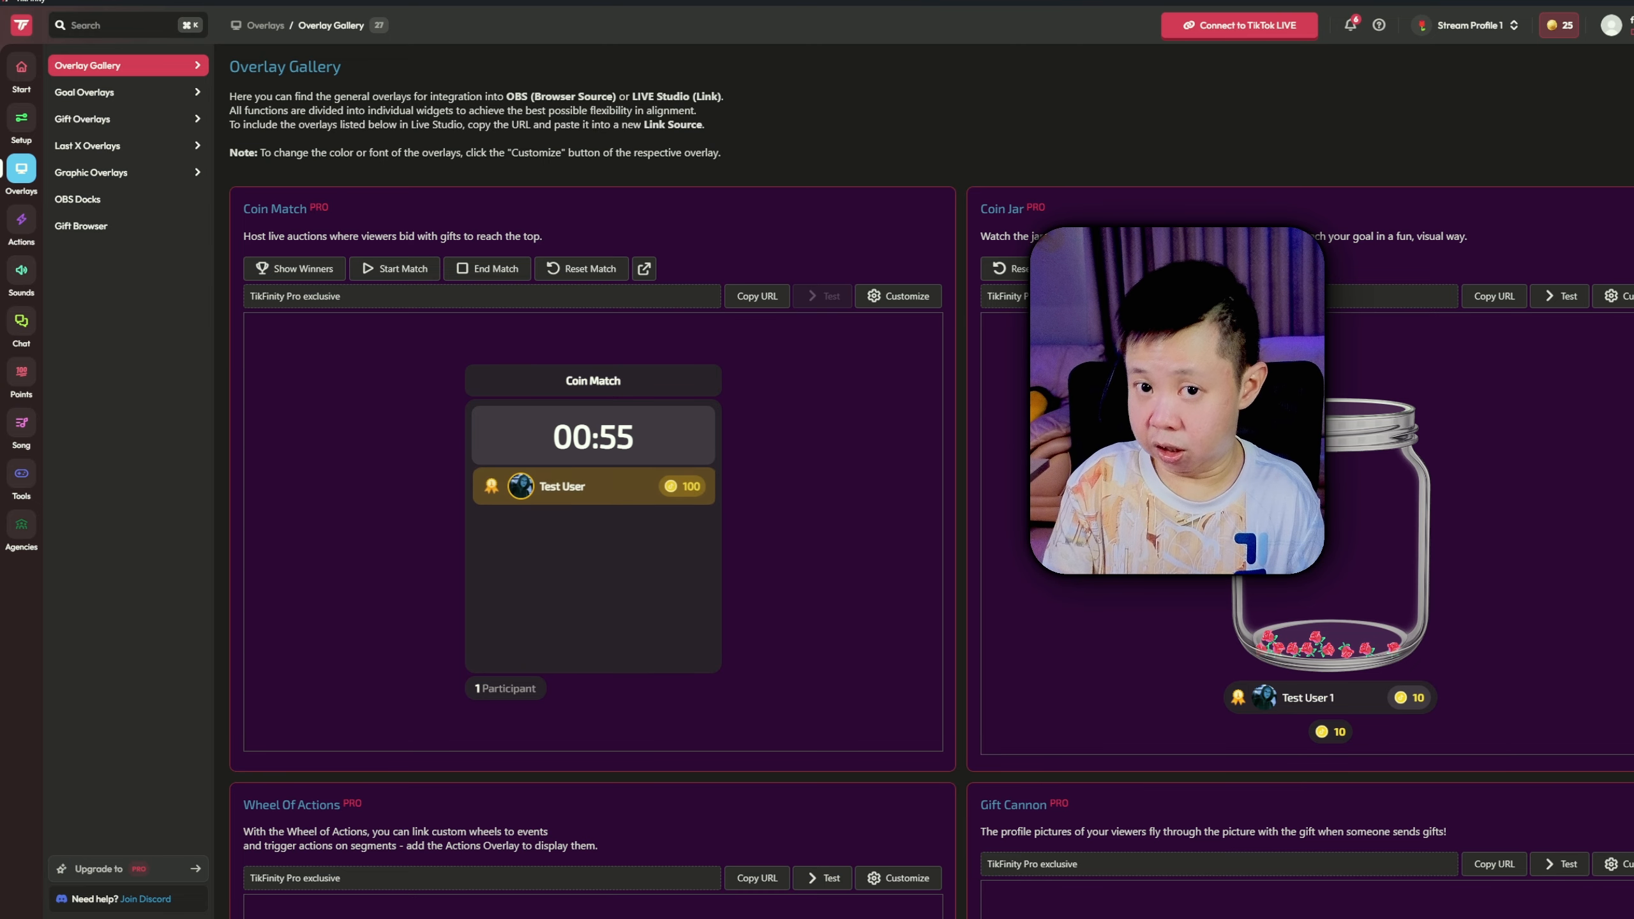
pyautogui.scroll(-20, 556, 434)
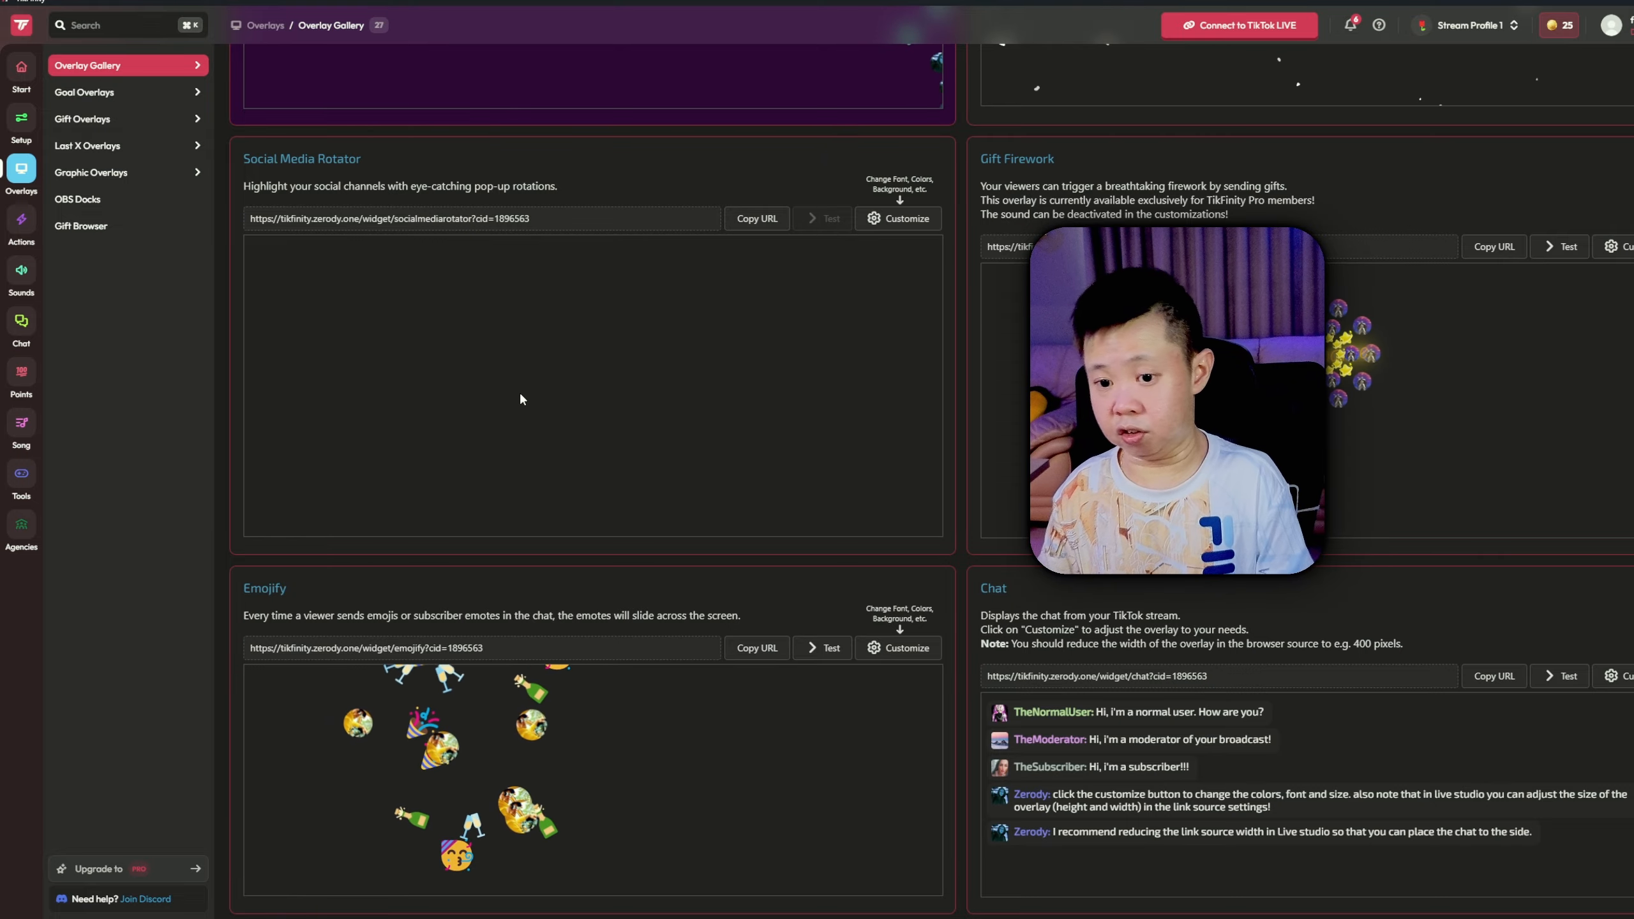
pyautogui.scroll(-4, 519, 390)
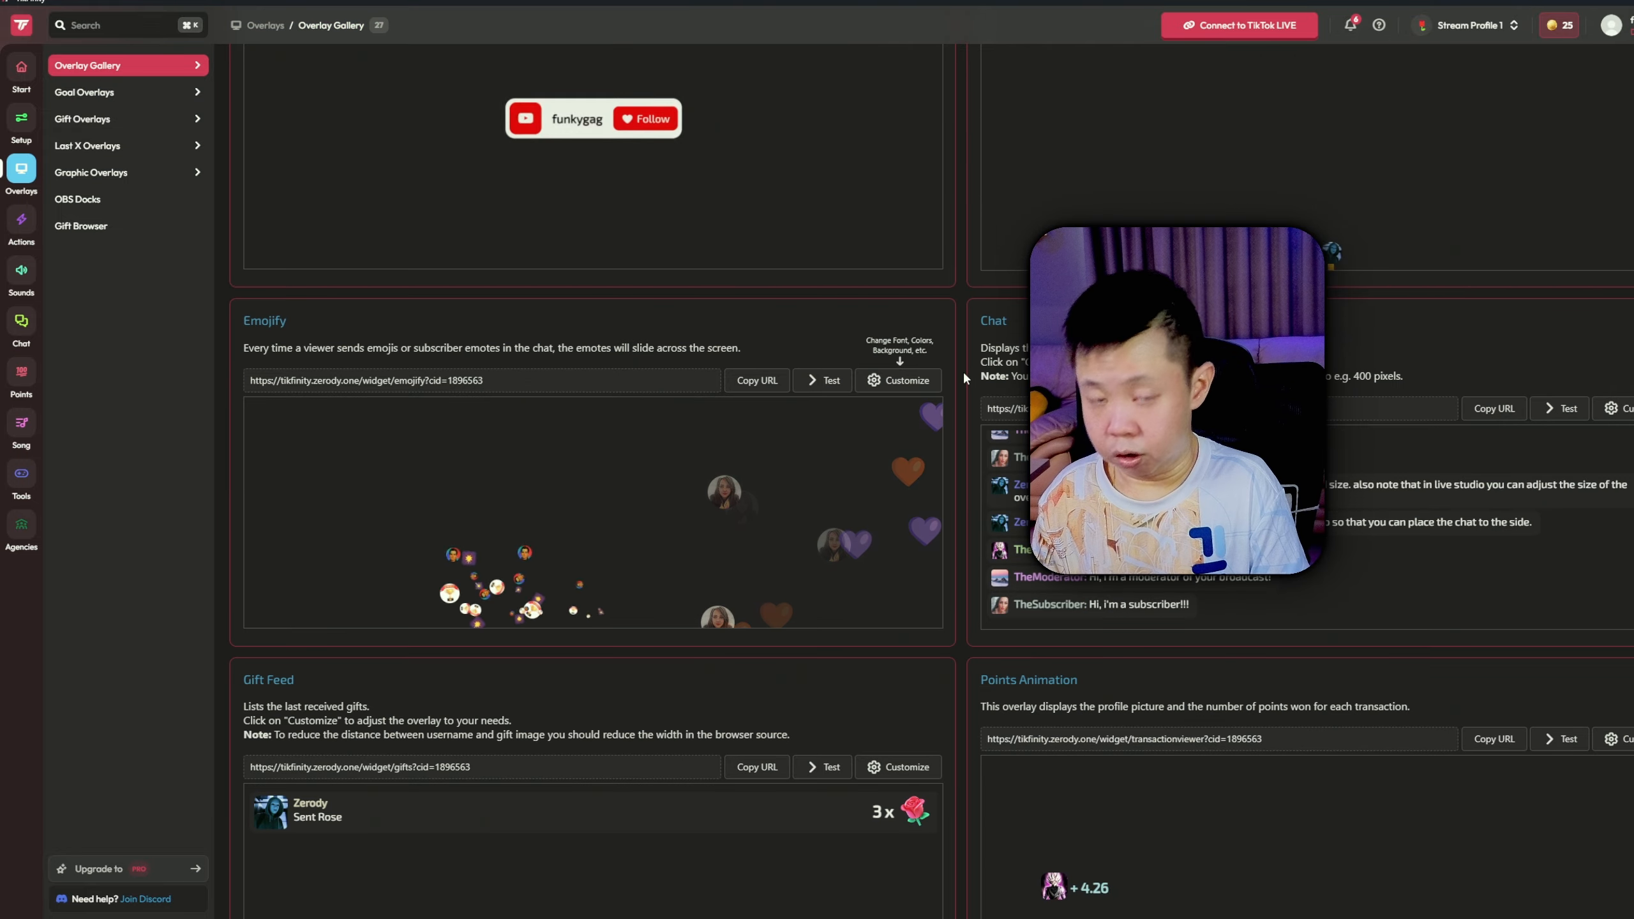
pyautogui.scroll(-8, 962, 370)
pyautogui.scroll(-15, 963, 370)
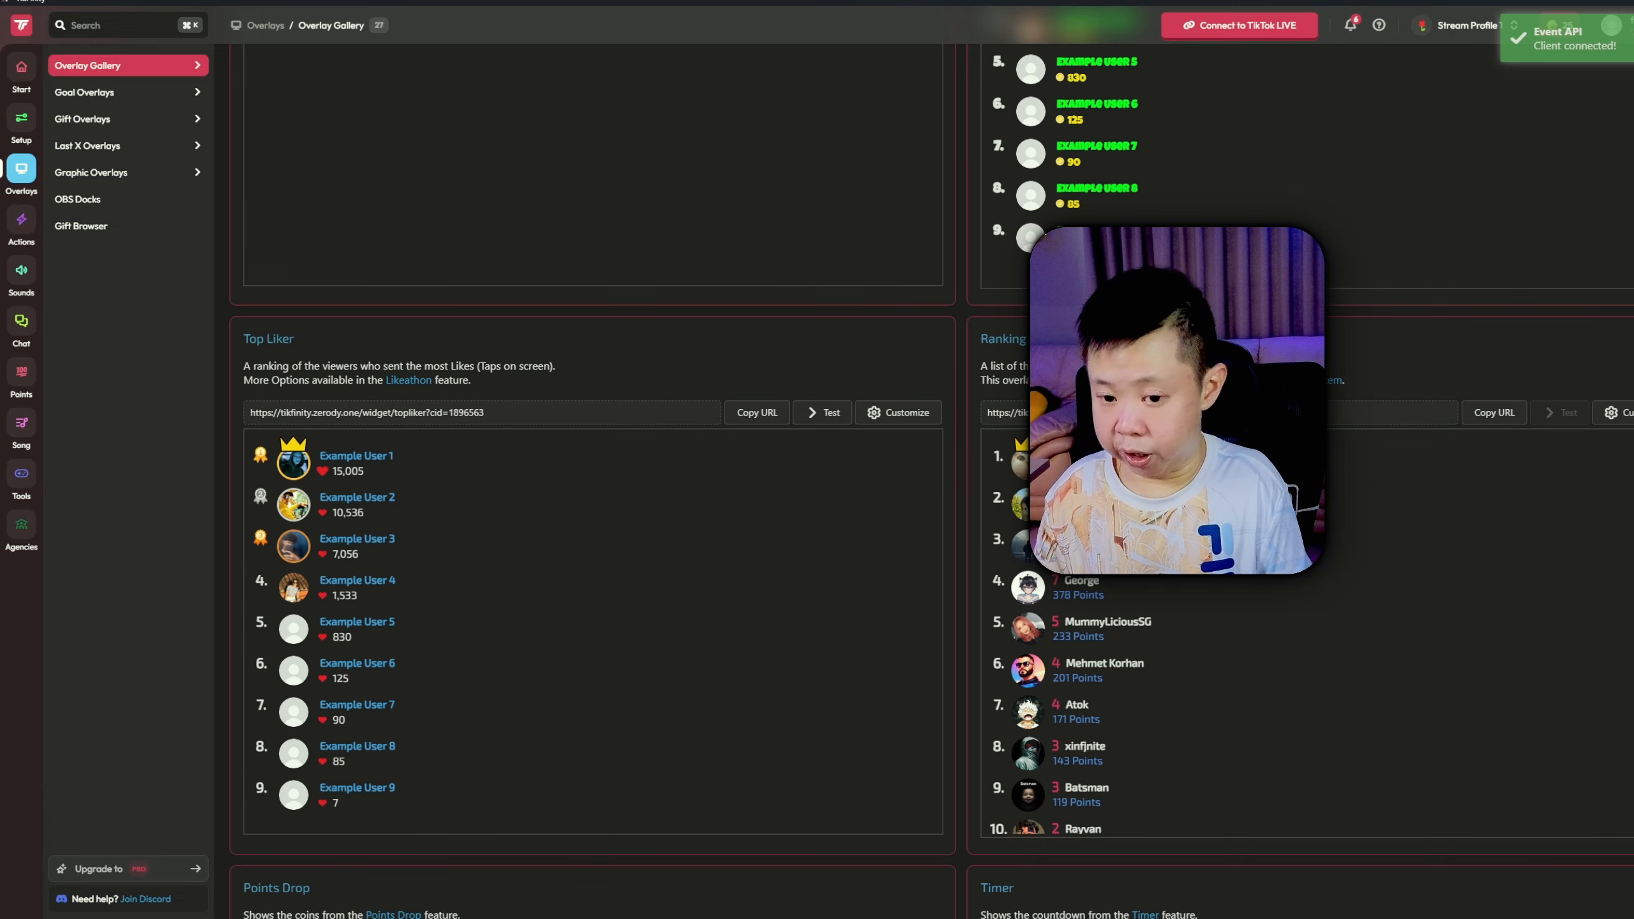
pyautogui.scroll(-4, 374, 472)
pyautogui.scroll(-10, 393, 490)
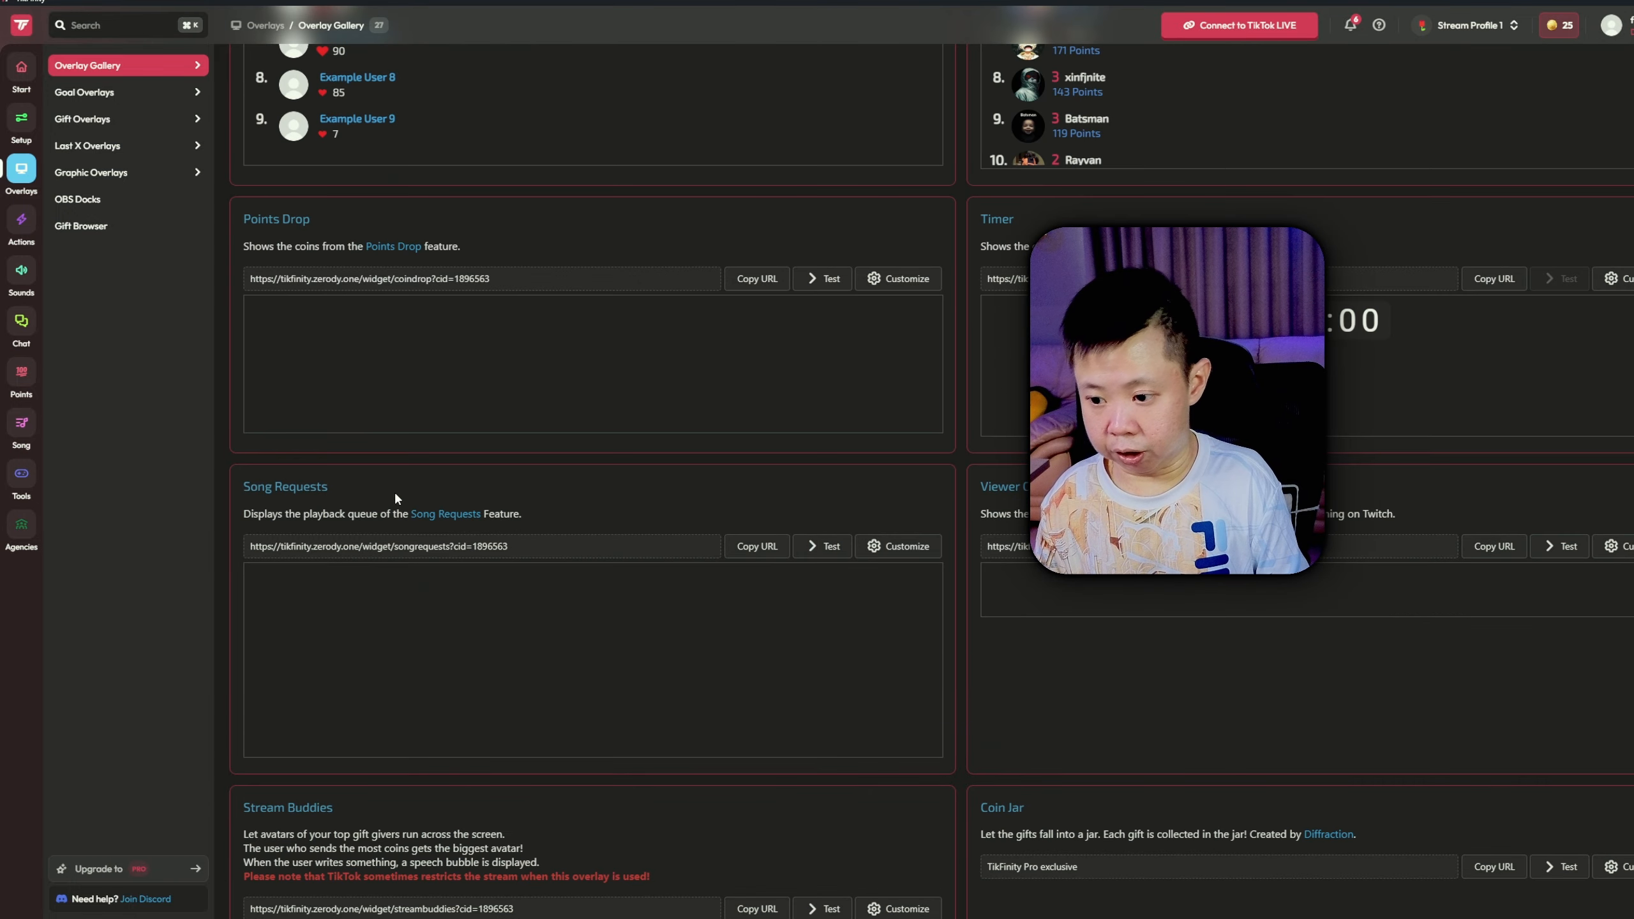
pyautogui.scroll(4, 691, 503)
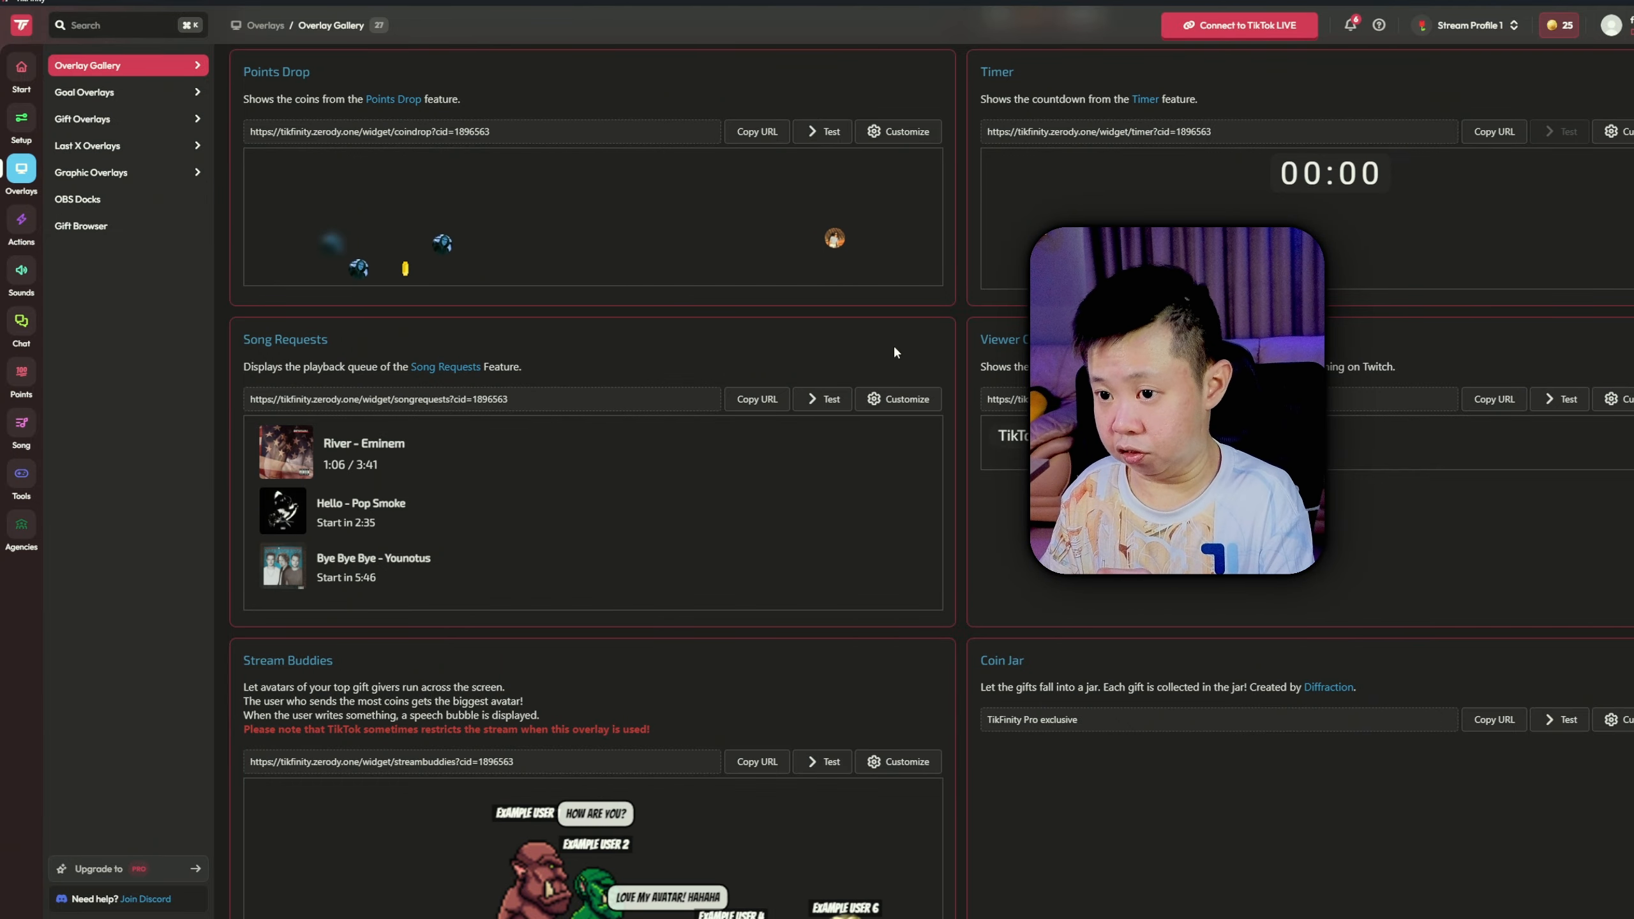
pyautogui.scroll(2, 757, 270)
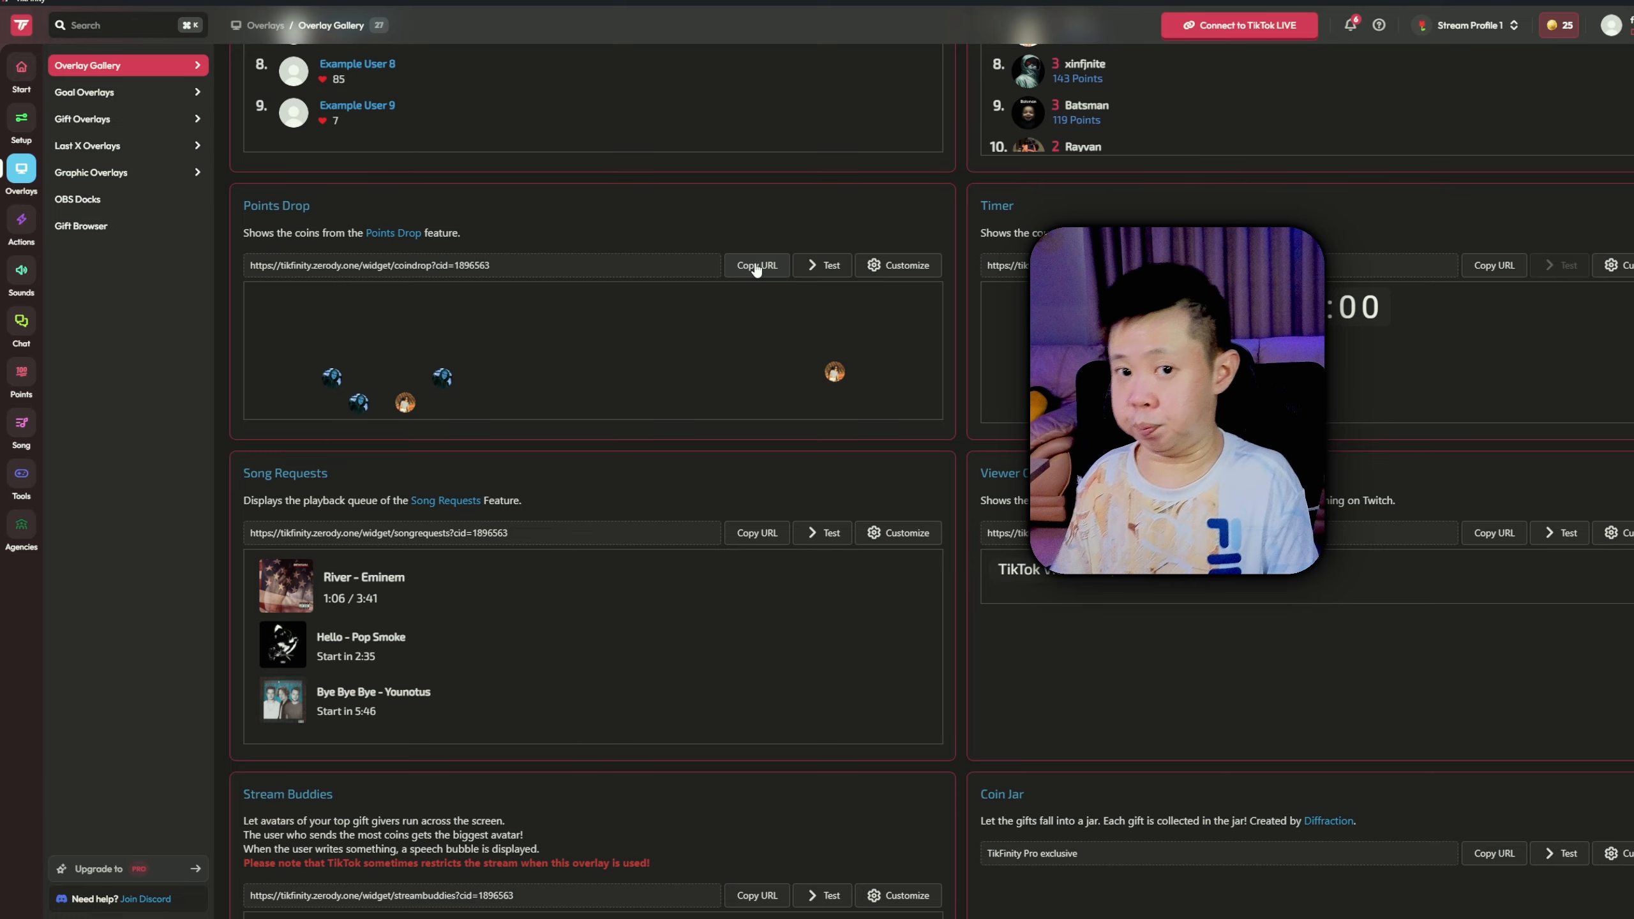